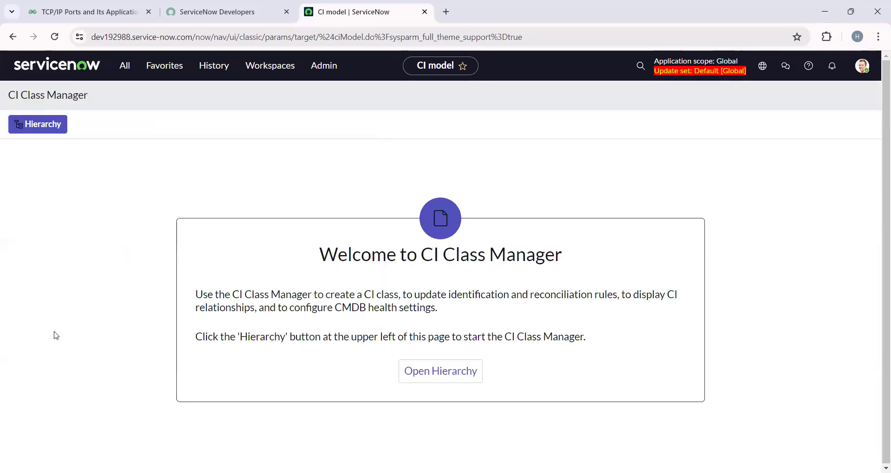
- Open the CI class hierarchy, and bring up the full configuration item table with cmdb_ci.LIST to check its total record count
click(45, 131)
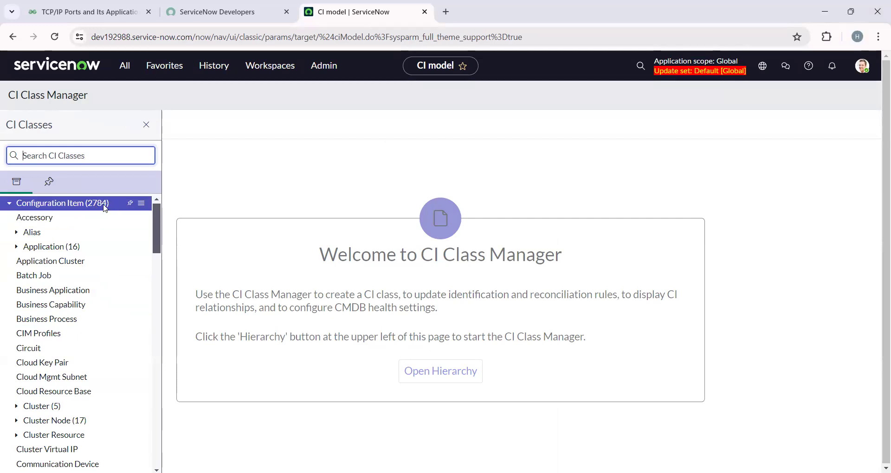
click(125, 66)
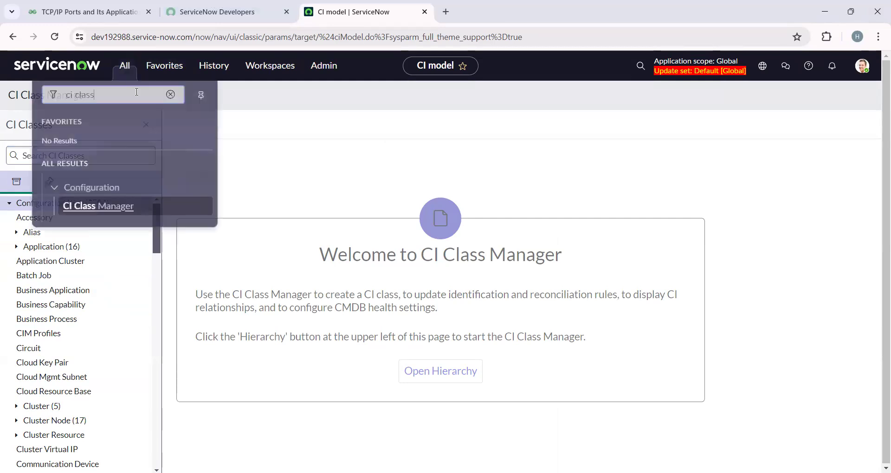
key(BackSpace)
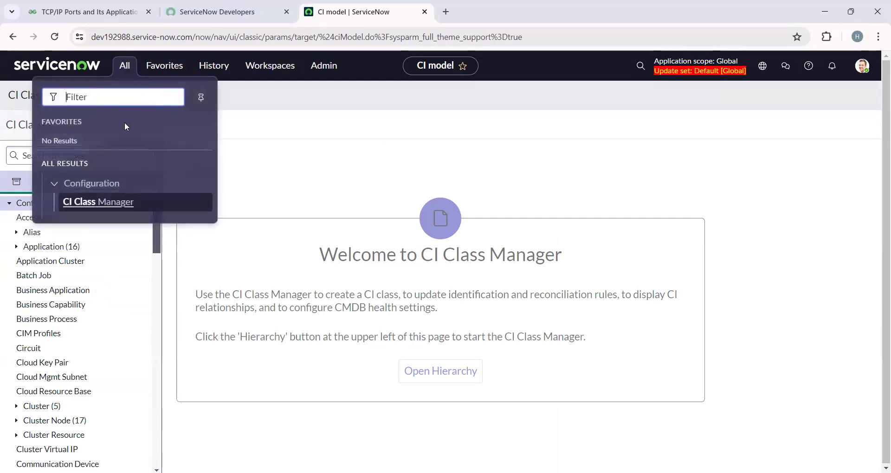
text(cmdb_ci.LIST)
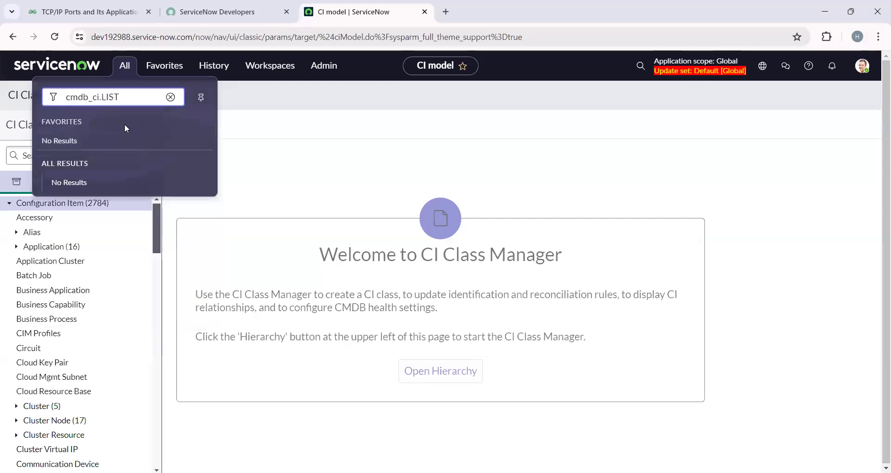
key(Return)
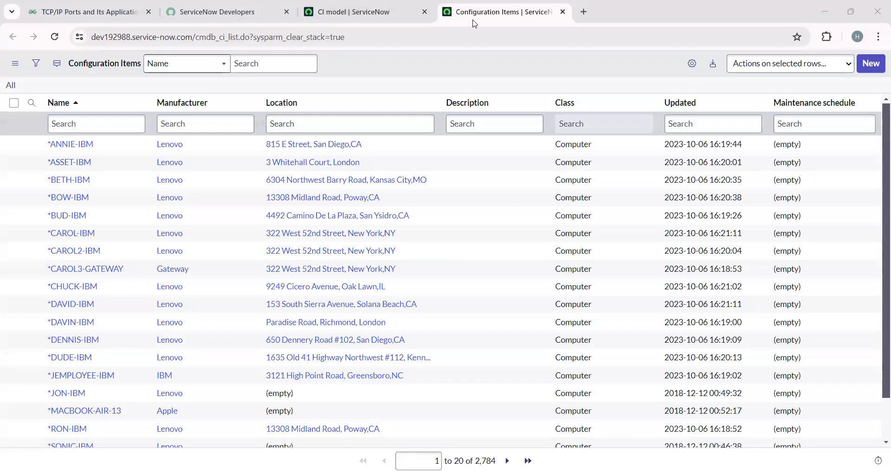
double_click(485, 461)
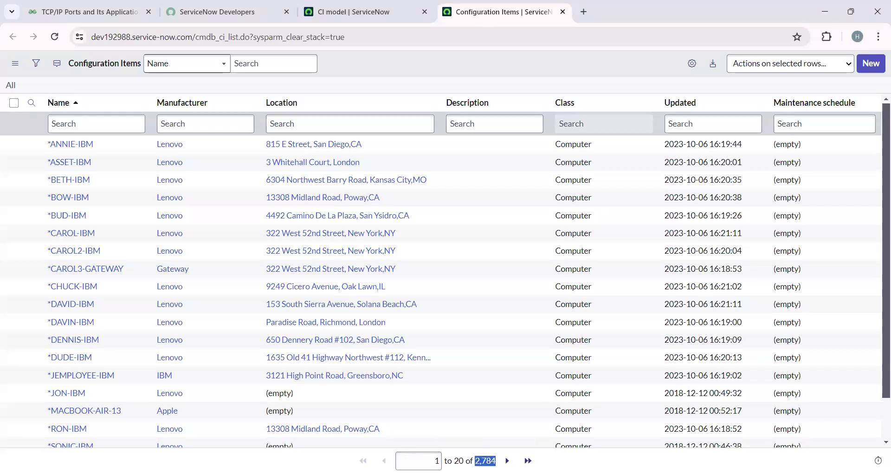
click(448, 353)
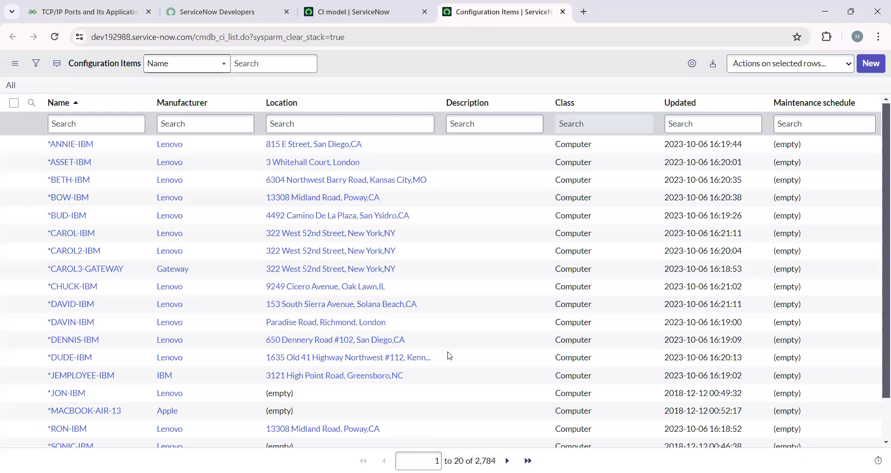
- Return to the CI Class Manager, search the CI classes for "windows" and open the Windows Server class
click(260, 12)
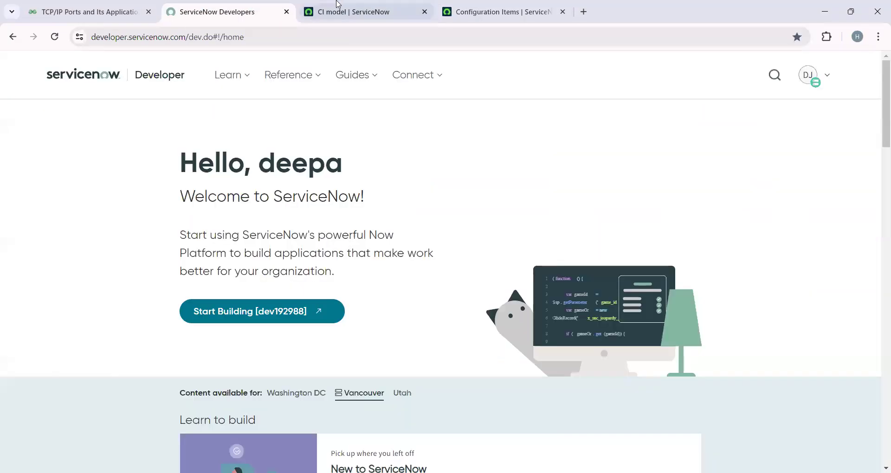
click(353, 12)
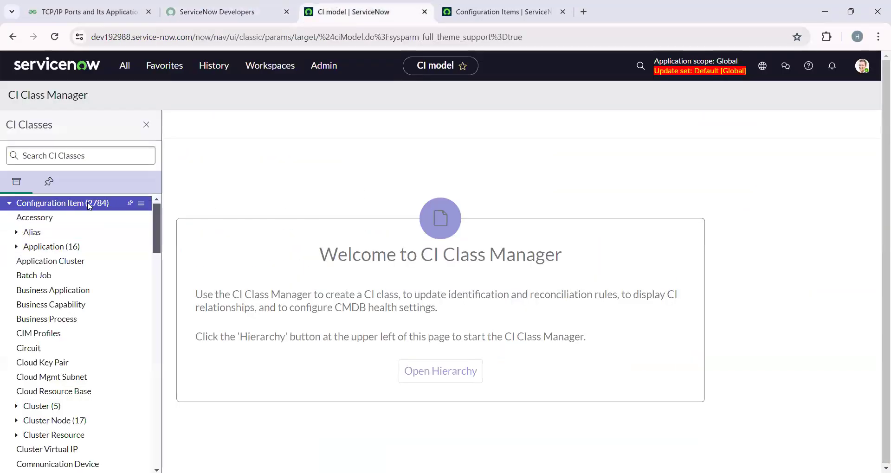
click(92, 157)
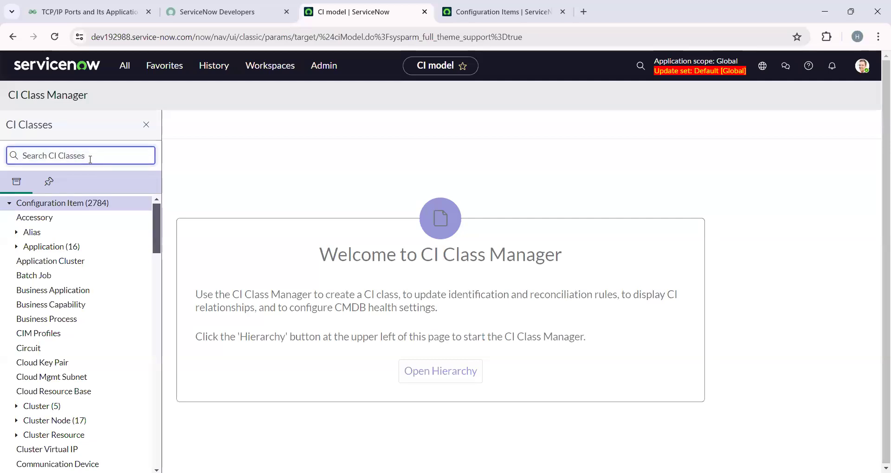
text(windows)
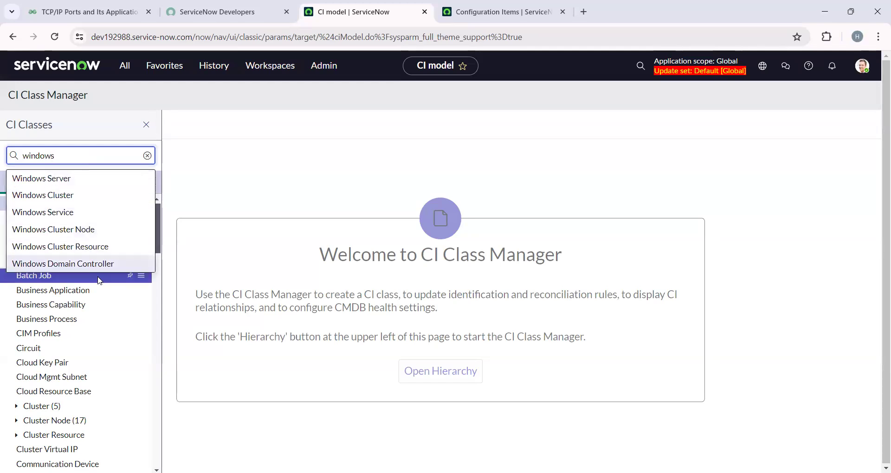
click(74, 182)
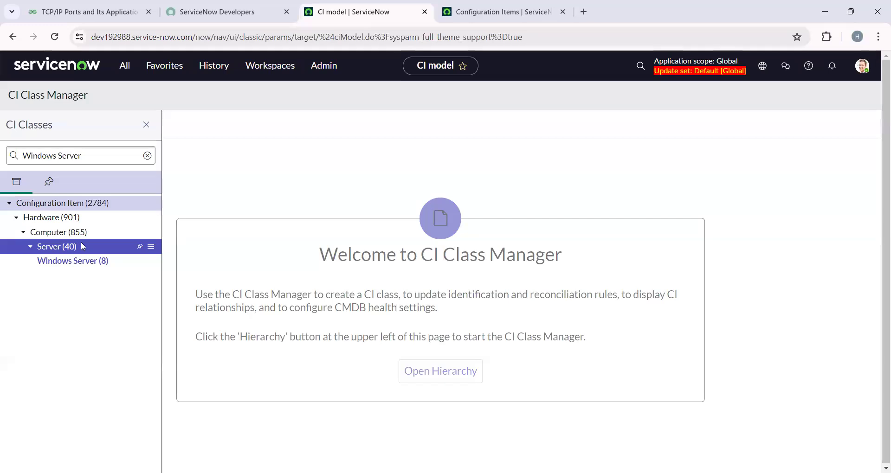
click(87, 262)
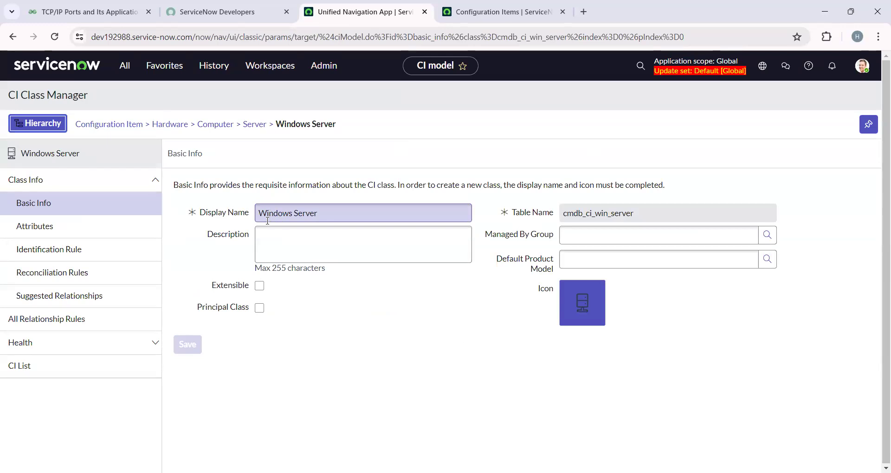
- Examine the Windows Server class's table name, display name and available icons, keeping the Server icon
drag(659, 215, 561, 215)
click(411, 242)
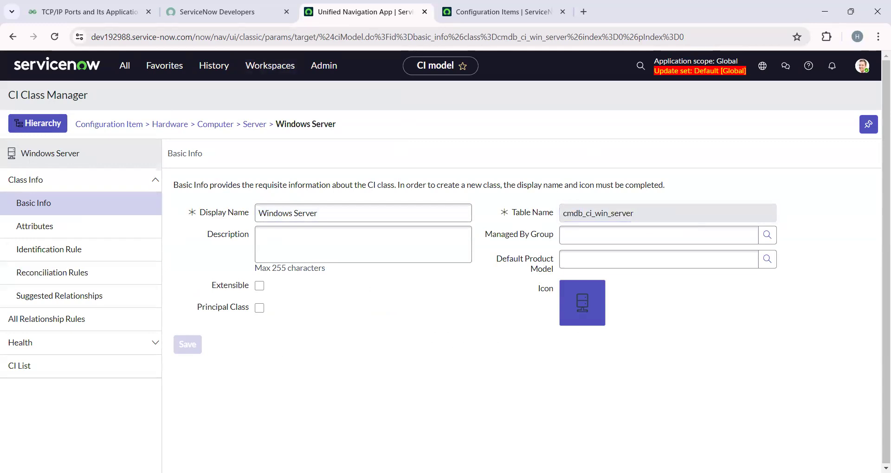
click(580, 315)
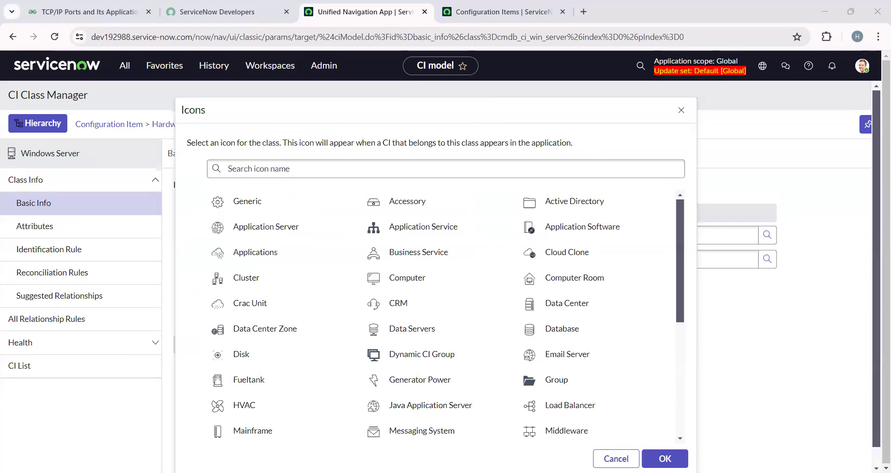
scroll(412, 324, down, 5)
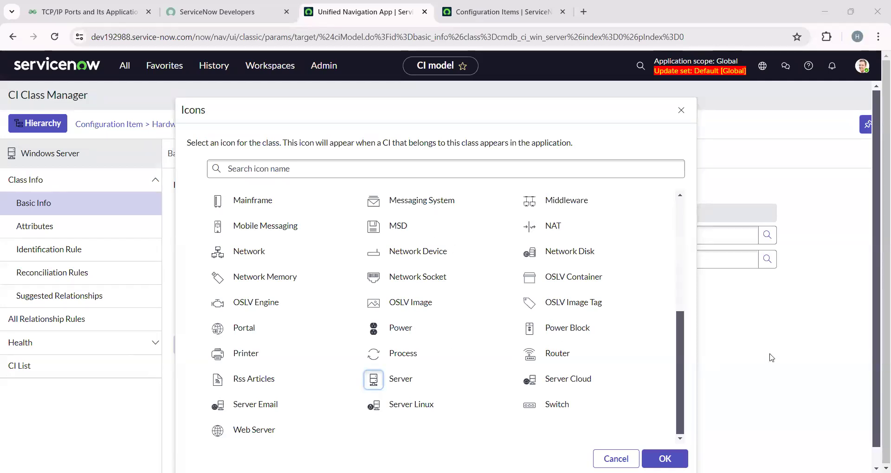
click(664, 459)
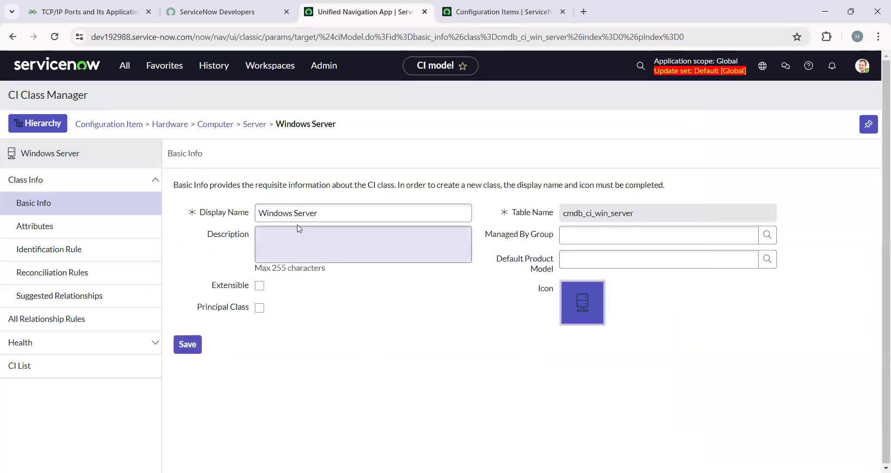
triple_click(255, 215)
click(413, 377)
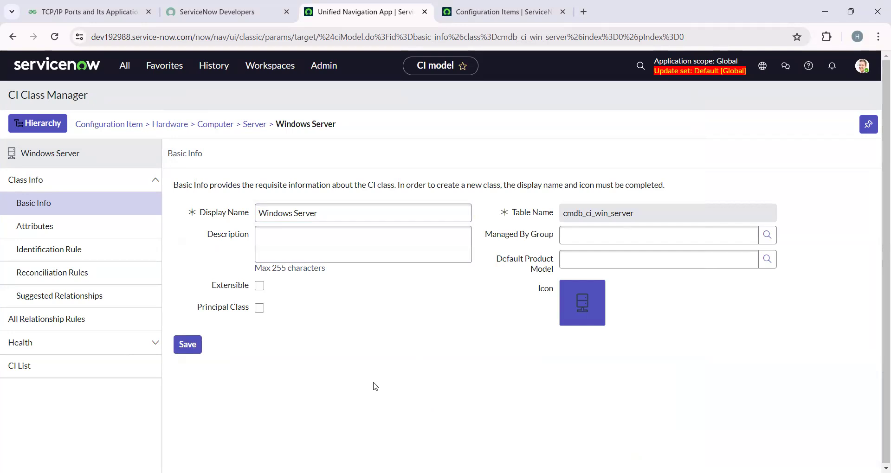
- Duplicate the Windows Server class page in a second browser tab, and switch the Extensible option on and back off in the original
right_click(390, 6)
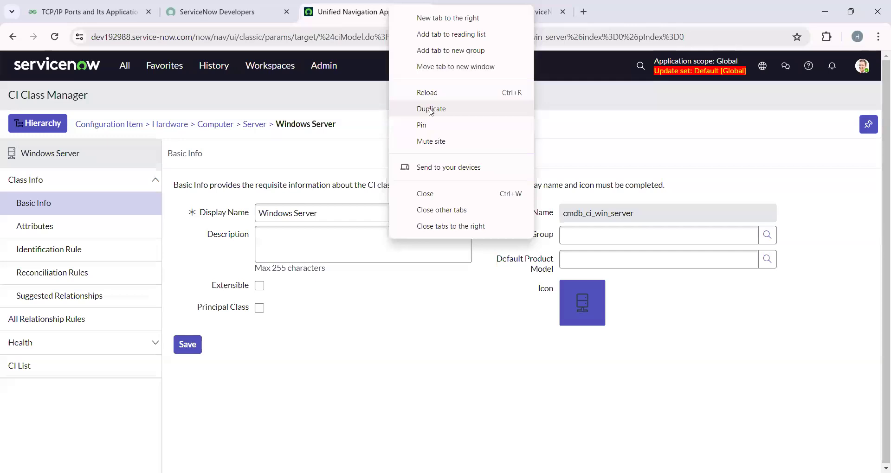
click(430, 109)
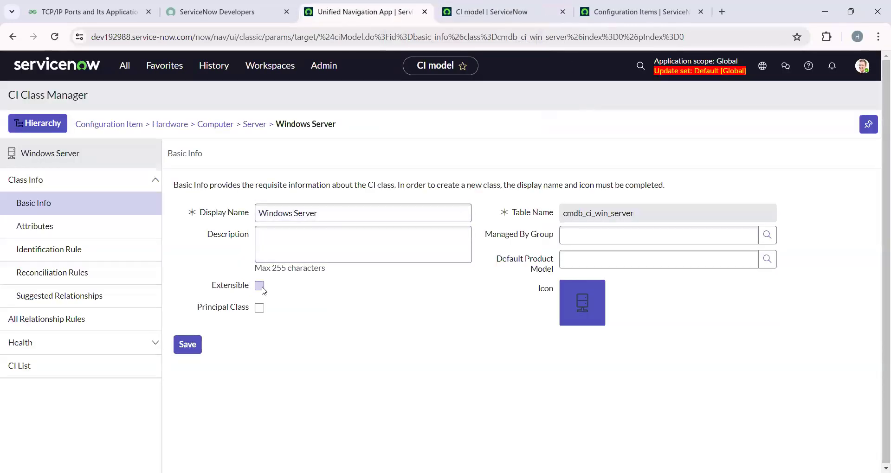
click(260, 287)
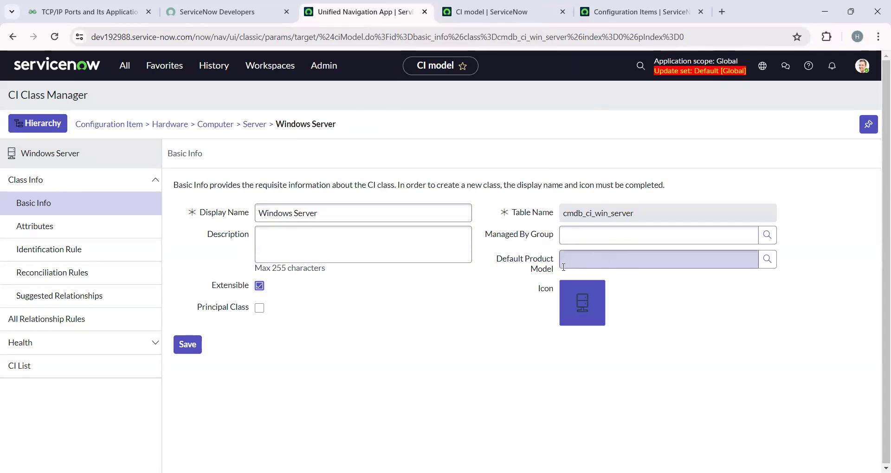
click(255, 286)
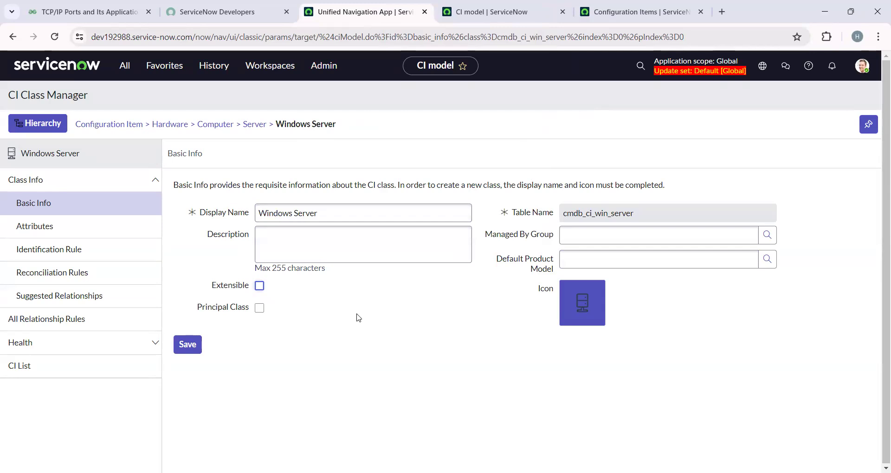
- Open the parent Server class in the duplicated page to examine its Extensible setting, and return to the original Windows Server page
click(462, 4)
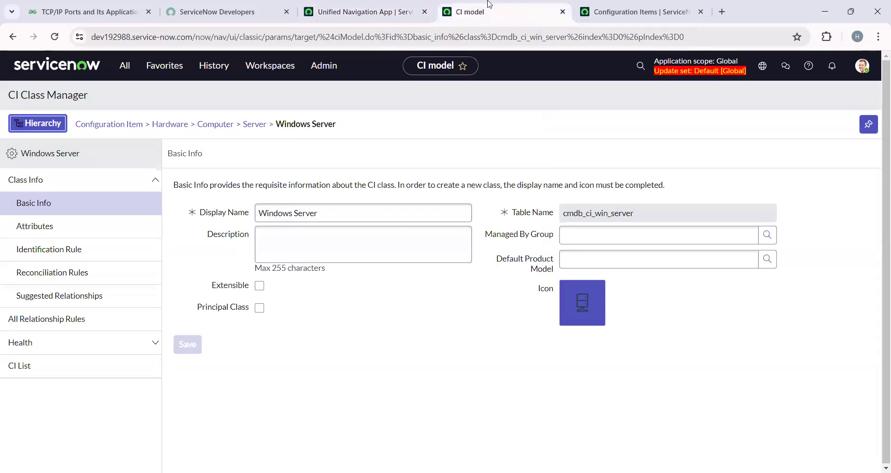
click(256, 125)
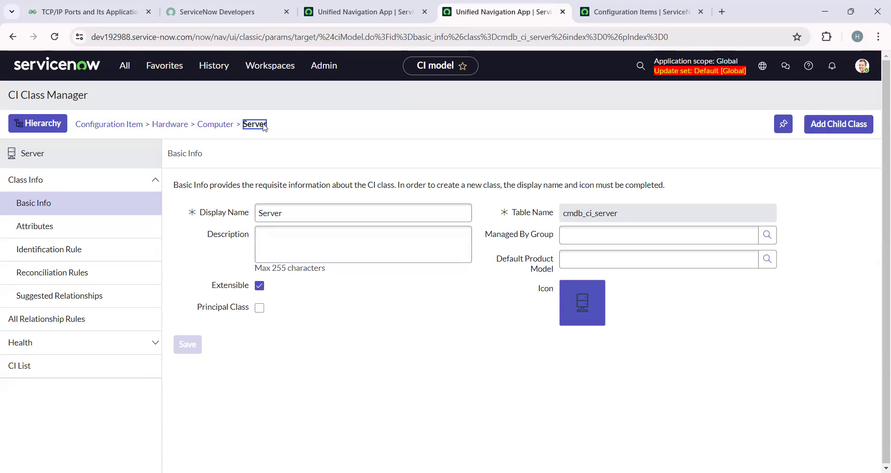
key(ctrl+shift+Tab)
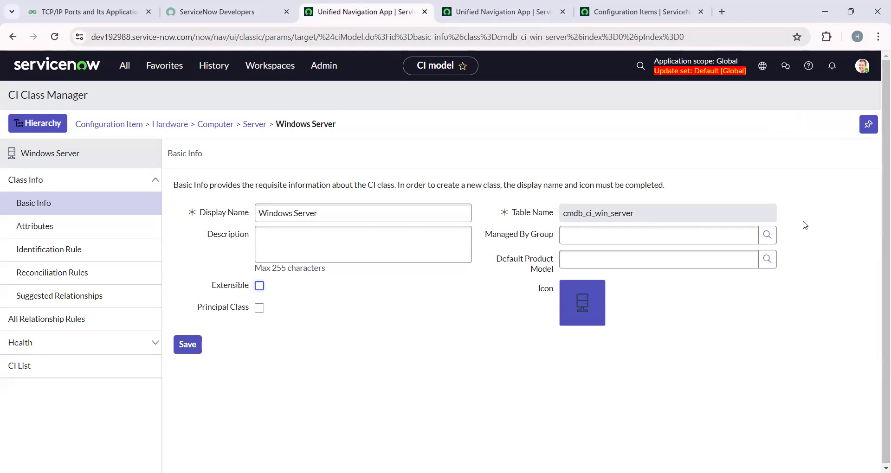
- Filter the Configuration Items list with the predefined Principal Class filter
mouse_move(249, 308)
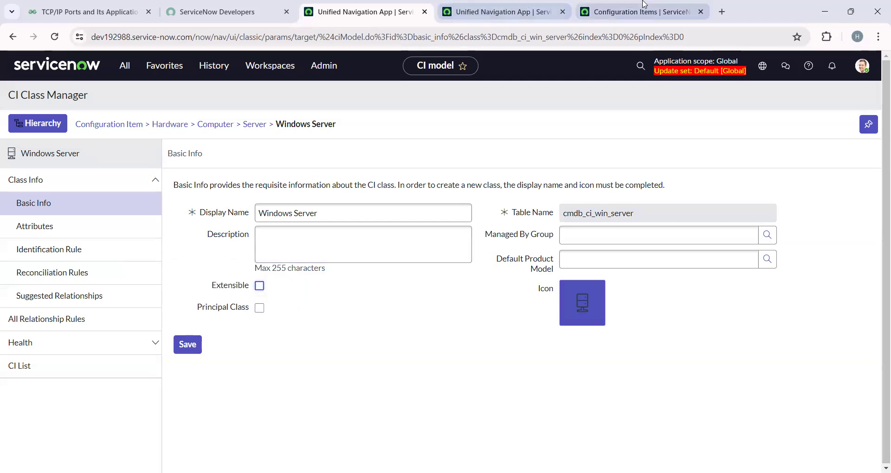
click(630, 19)
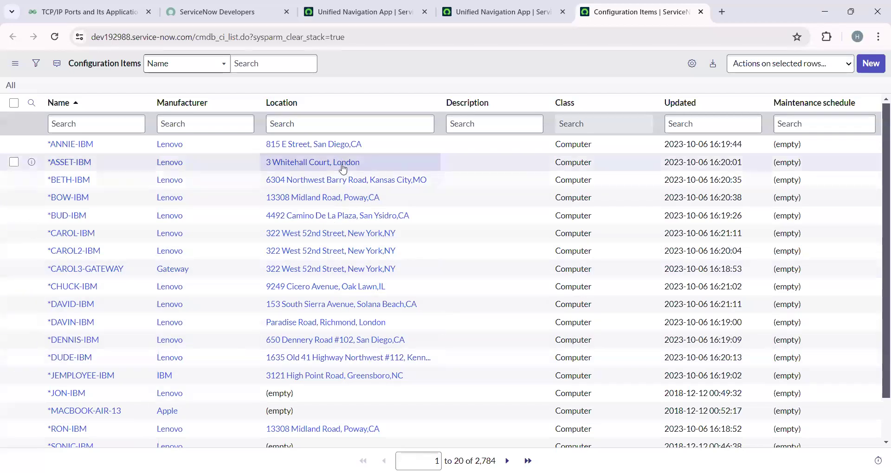
click(15, 66)
mouse_move(52, 90)
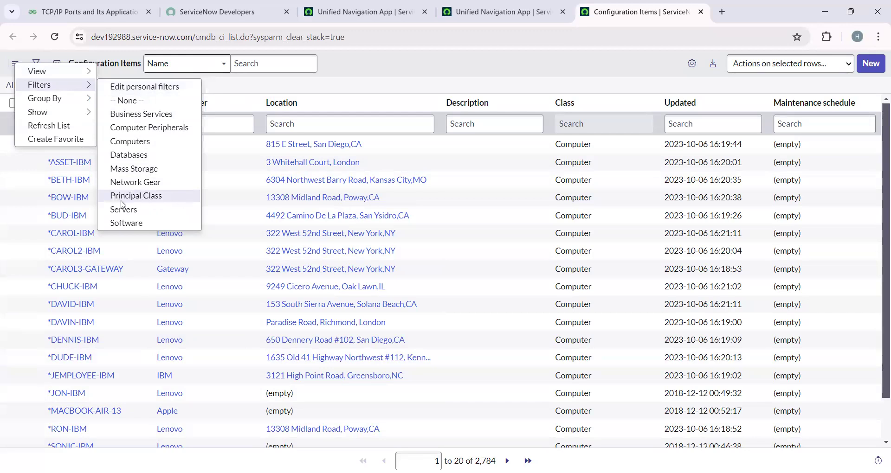
click(174, 197)
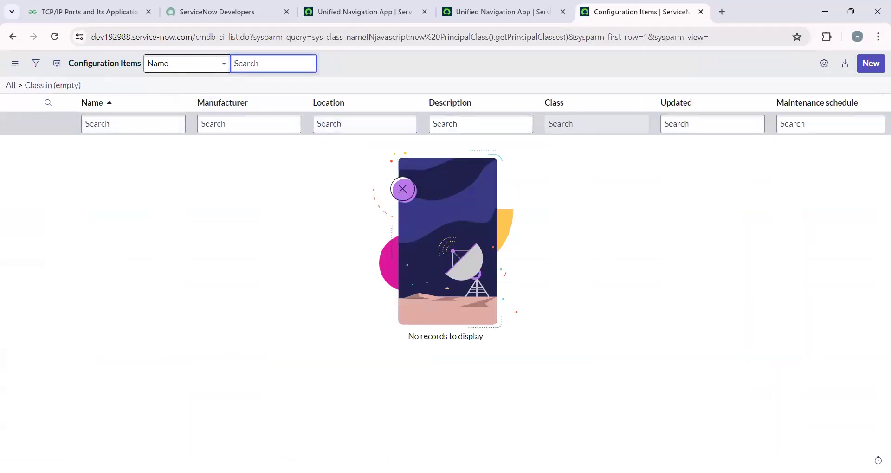
- Mark the Windows Server class as a principal class and save its basic info
click(399, 10)
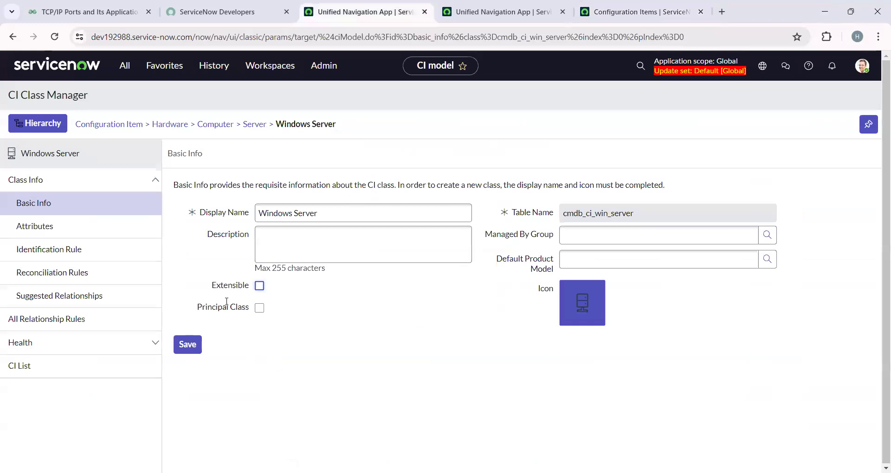
click(259, 308)
click(190, 352)
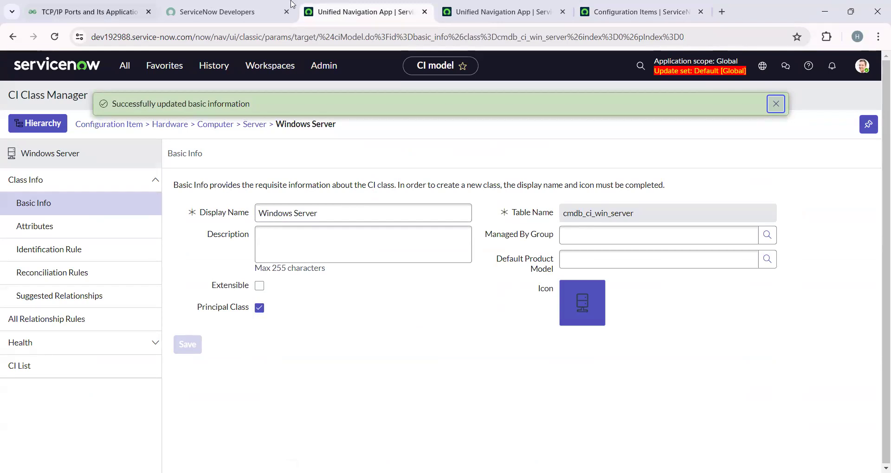
- Reload the Configuration Items list and reapply the Principal Class filter
click(622, 11)
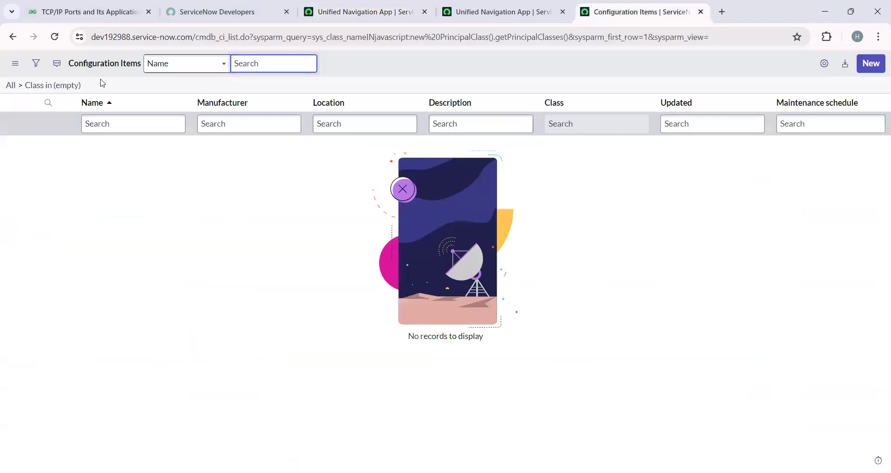
click(56, 39)
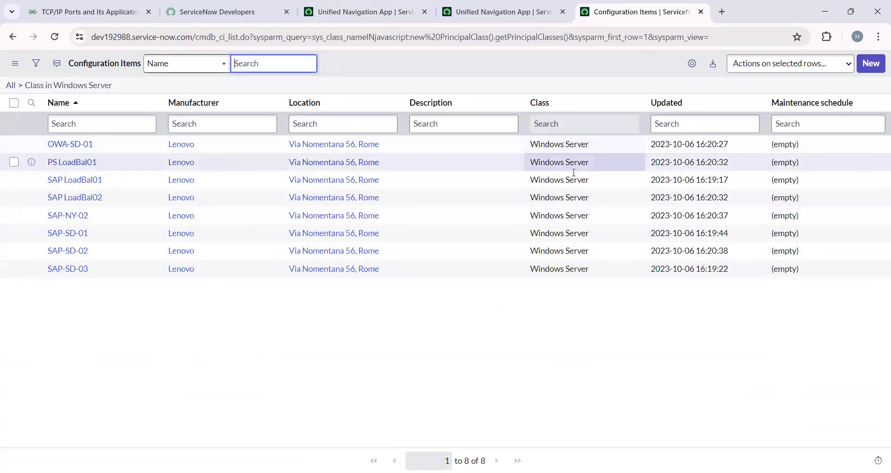
click(15, 63)
mouse_move(83, 84)
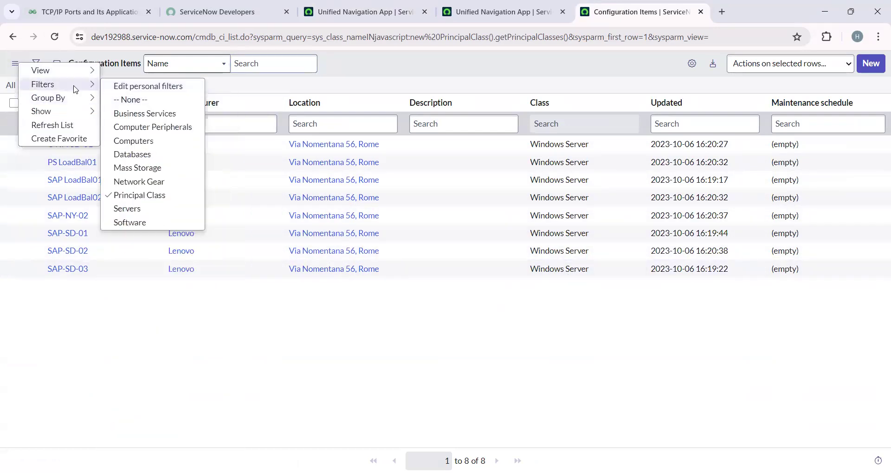
click(149, 195)
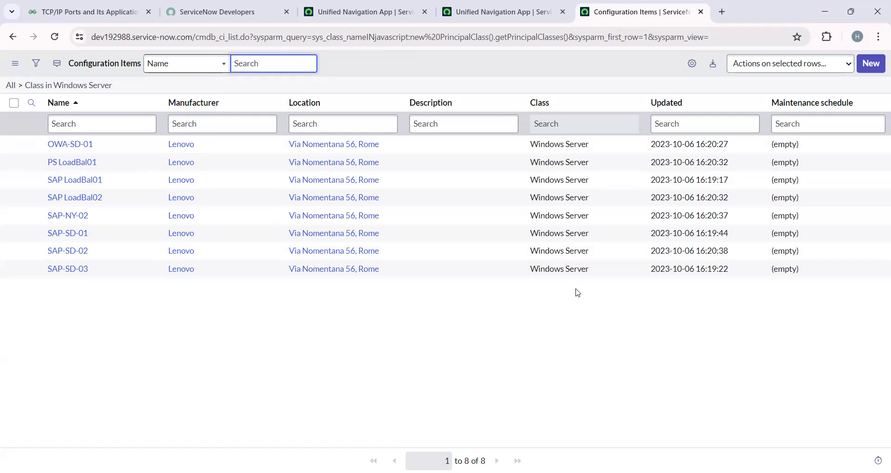
- Clear the Principal Class setting of the Windows Server class in CI Class Manager and save its basic info
click(308, 14)
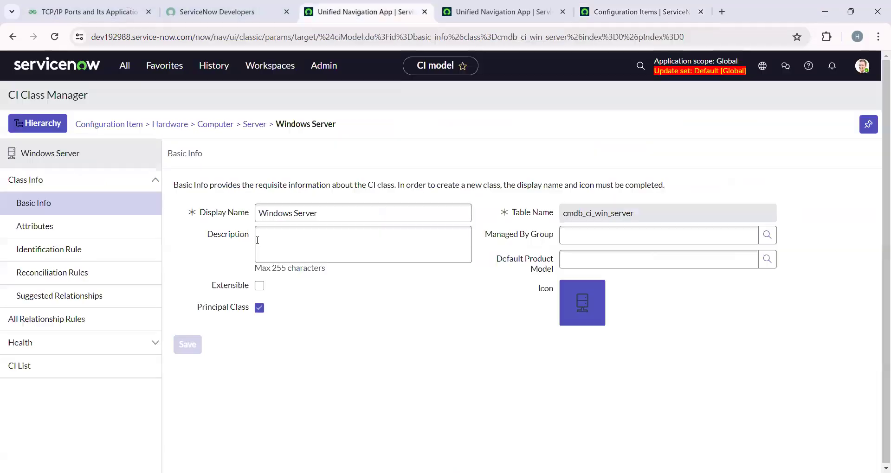
click(260, 308)
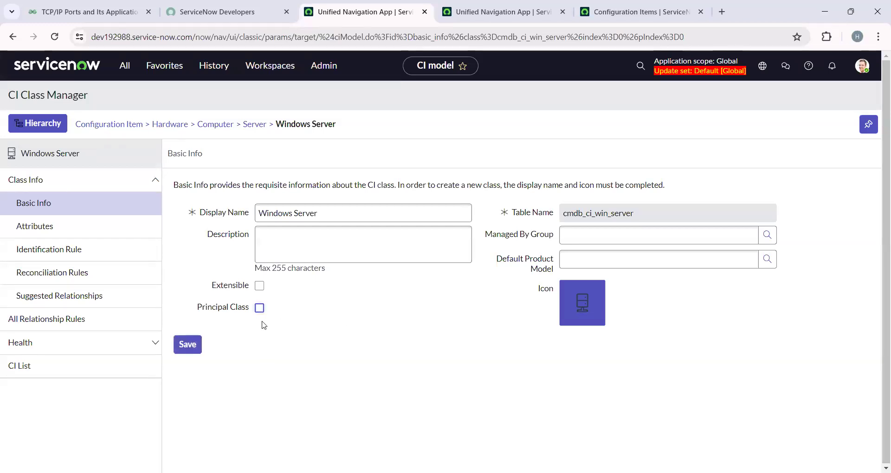
click(195, 345)
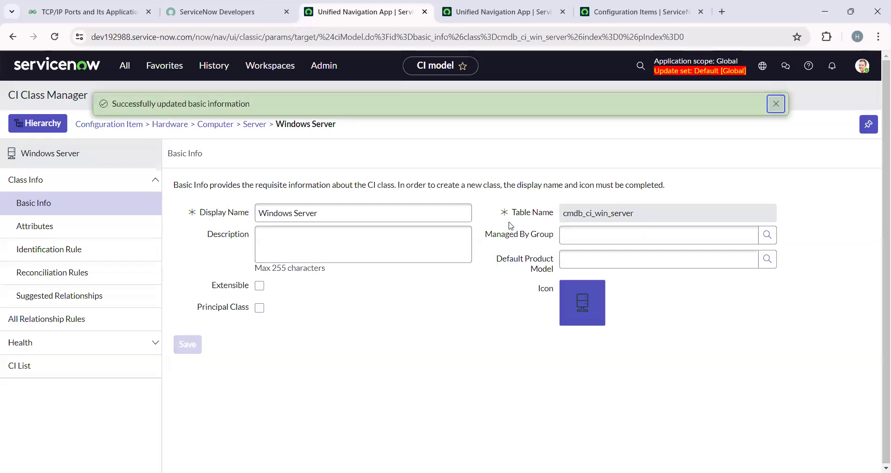
- Open the lookup for the Managed By Group field of the Windows Server class to examine the available groups
click(493, 243)
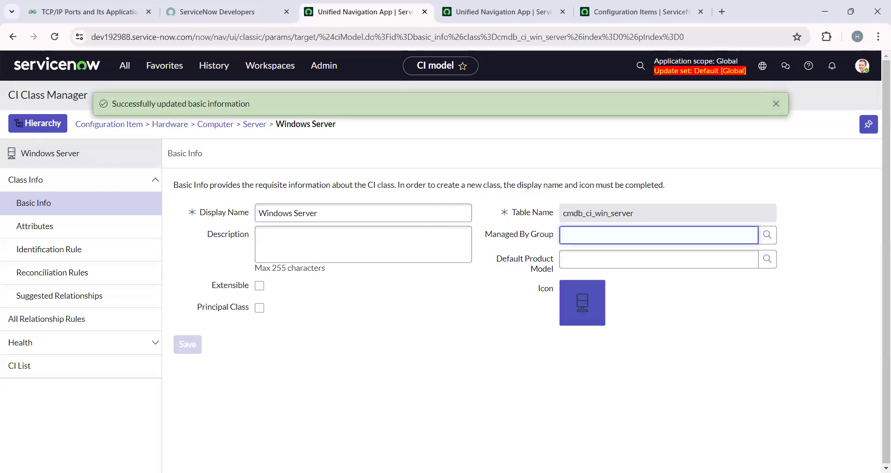
mouse_move(535, 234)
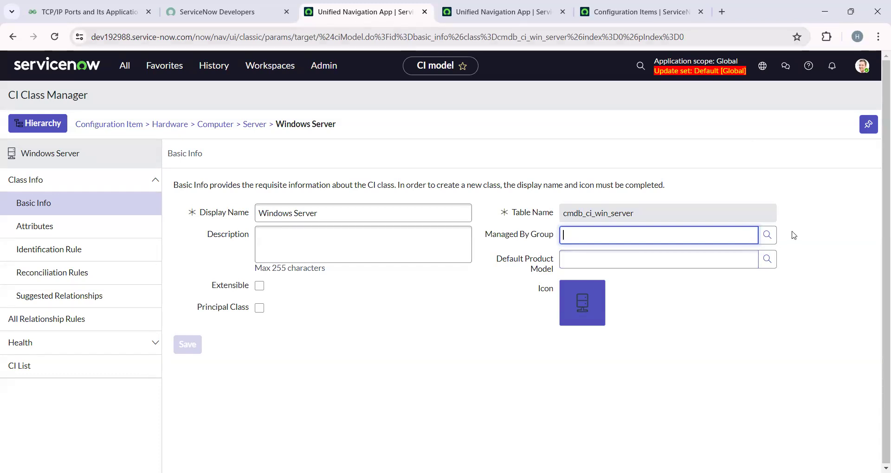
click(768, 236)
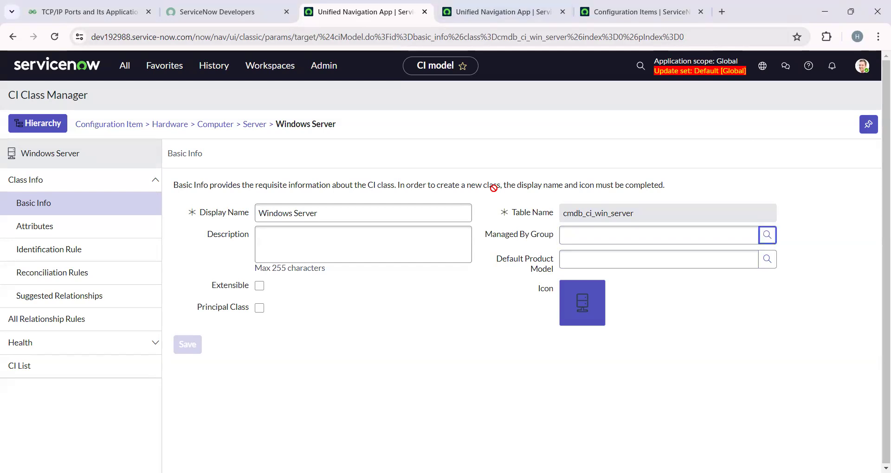
click(768, 240)
click(769, 241)
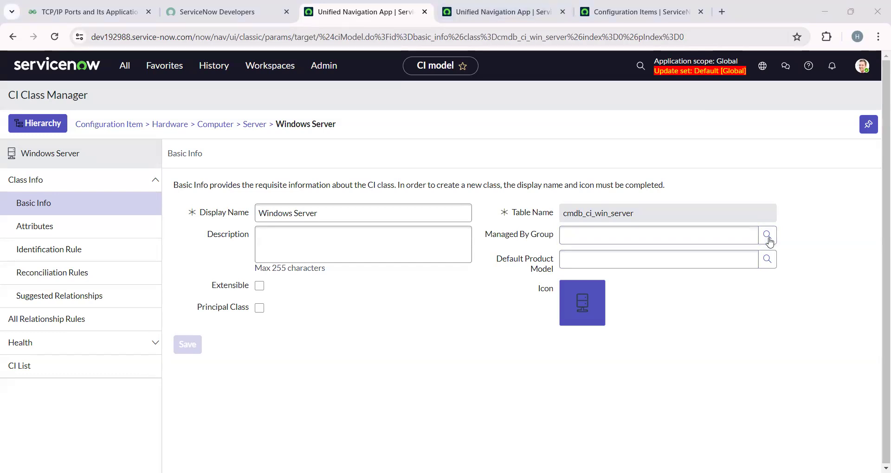
click(626, 234)
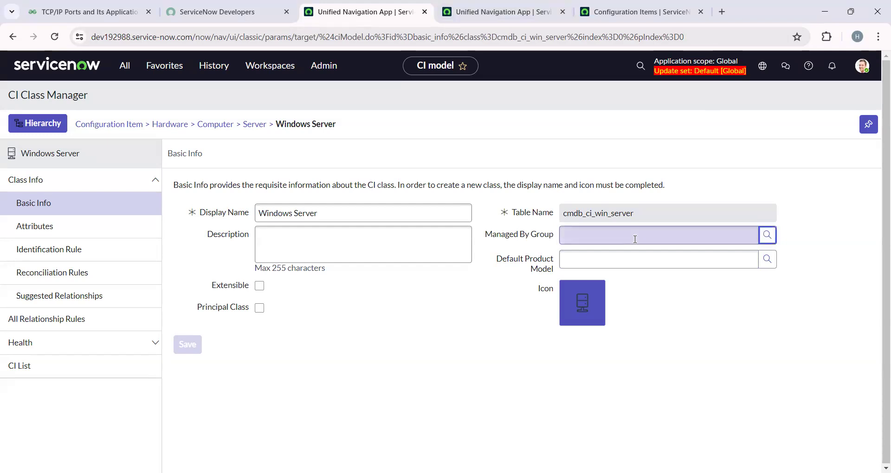
- Open the lookup for the Default Product Model field to examine the available models, and return to the empty field
click(625, 259)
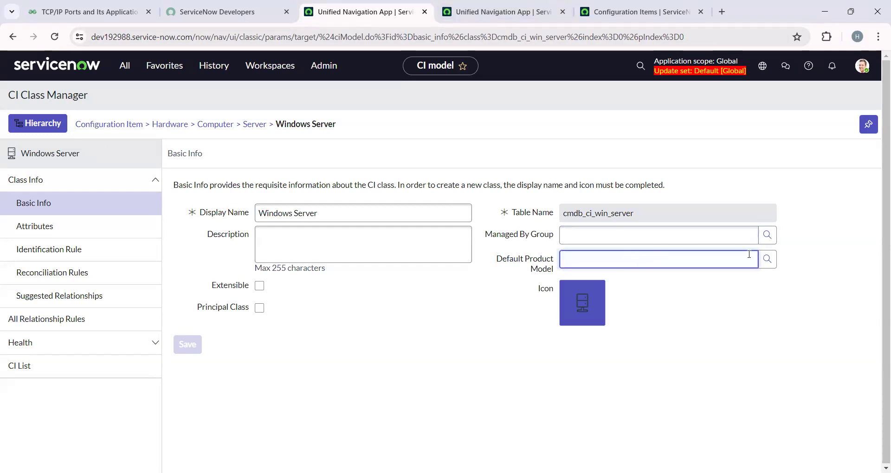
click(768, 263)
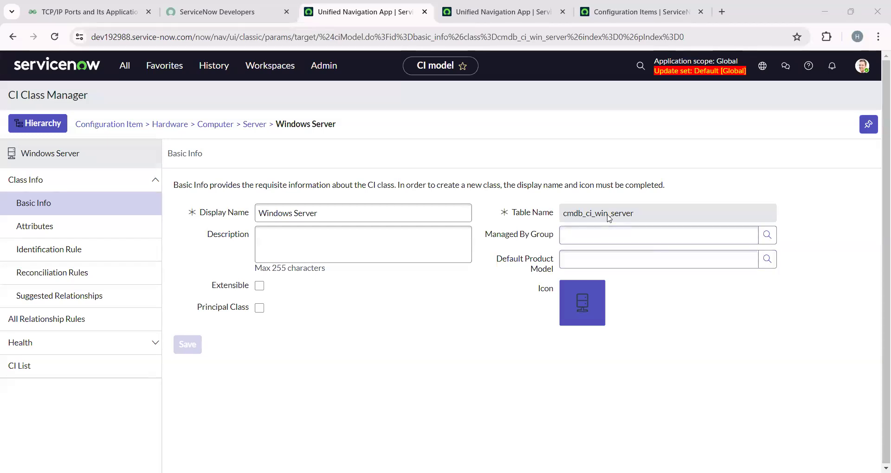
click(619, 259)
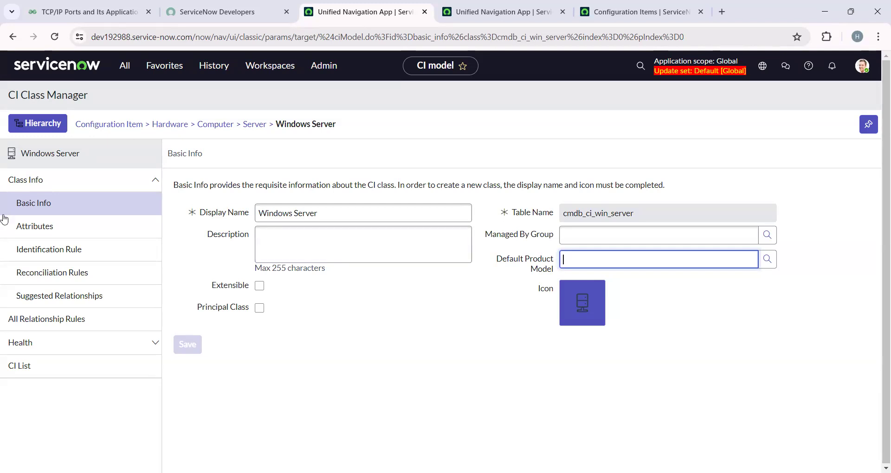
- Open the Product Models list from the application navigator with cmdb_model.LIST
click(132, 64)
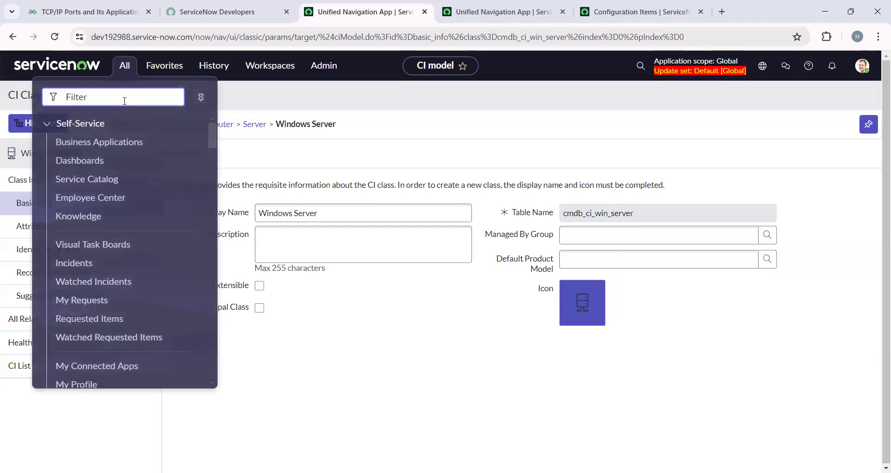
text(cmd)
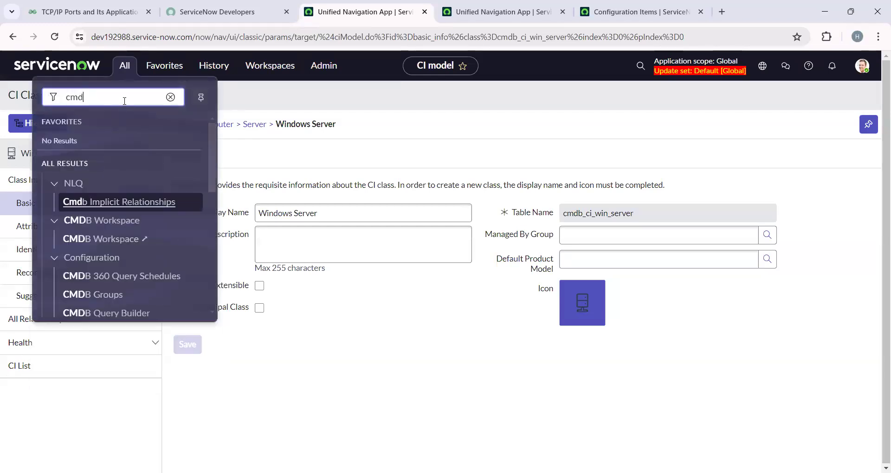
text(b_mo)
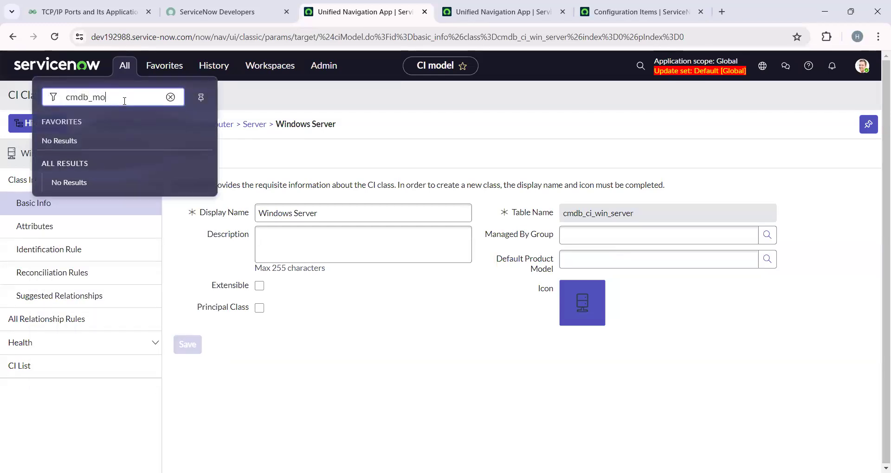
text(del.LIST)
key(Return)
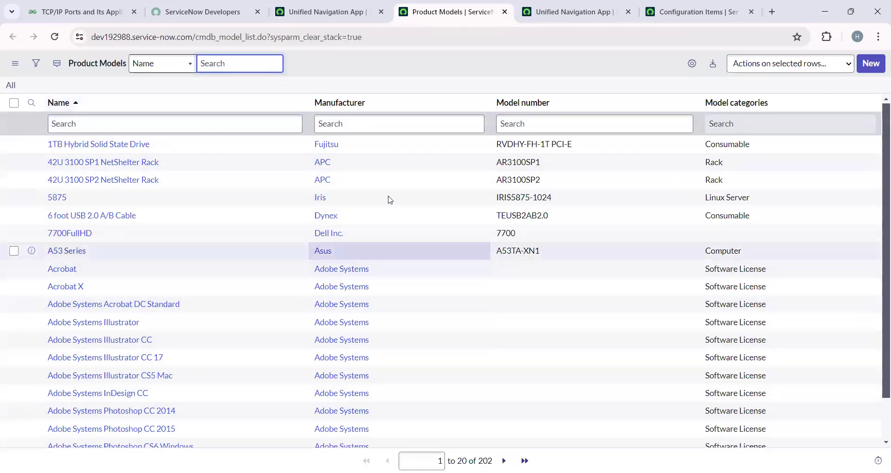
scroll(366, 325, down, 1)
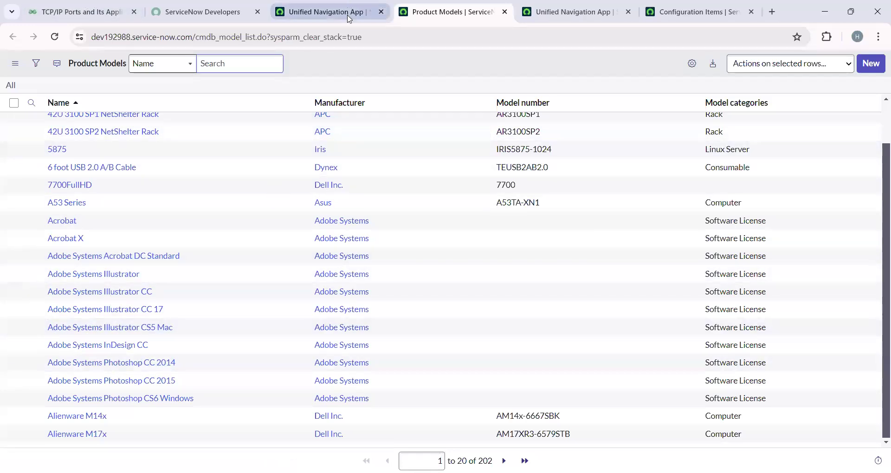
- Revisit the Default Product Model field, and browse the Product Models list through to its second page
click(327, 11)
click(594, 266)
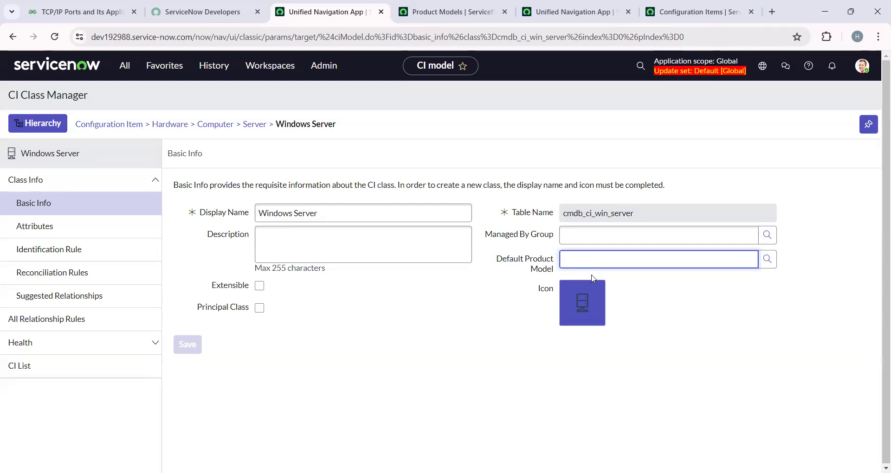
click(445, 12)
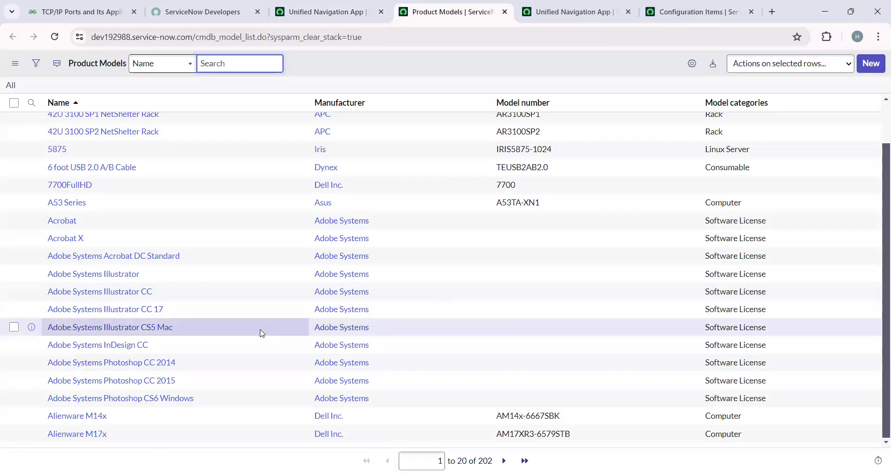
scroll(601, 352, up, 2)
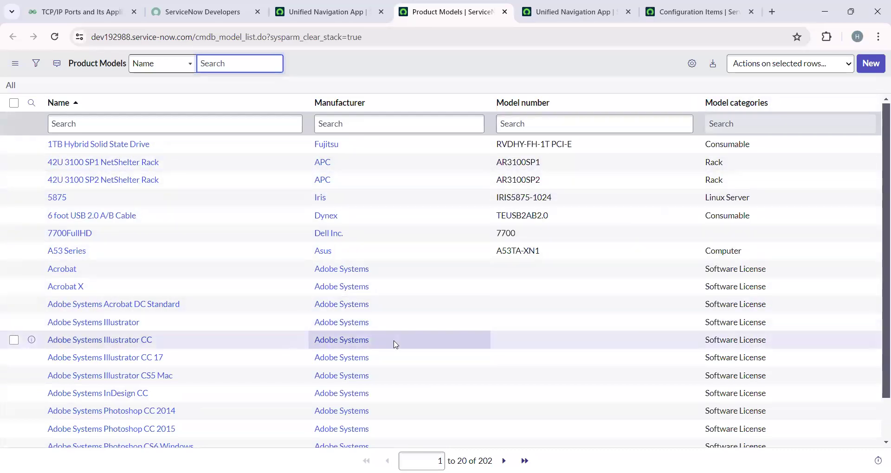
scroll(396, 345, down, 1)
click(504, 461)
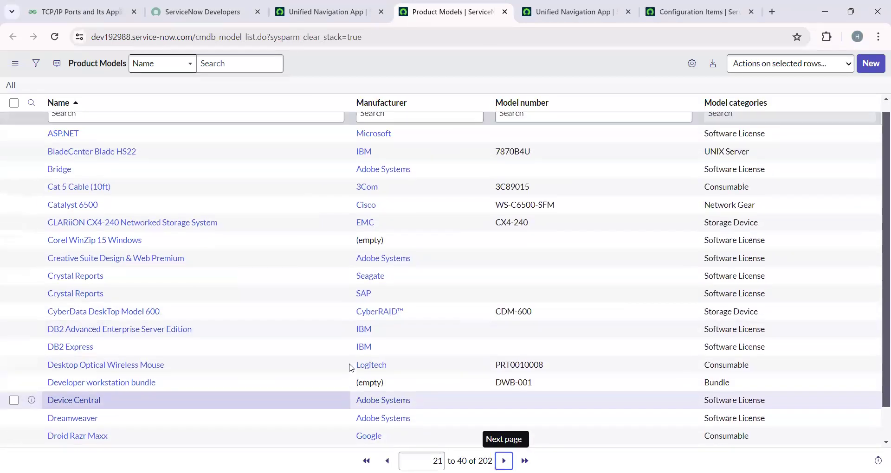
- Return to the Windows Server class and open its Attributes to examine the total number of attributes
click(325, 11)
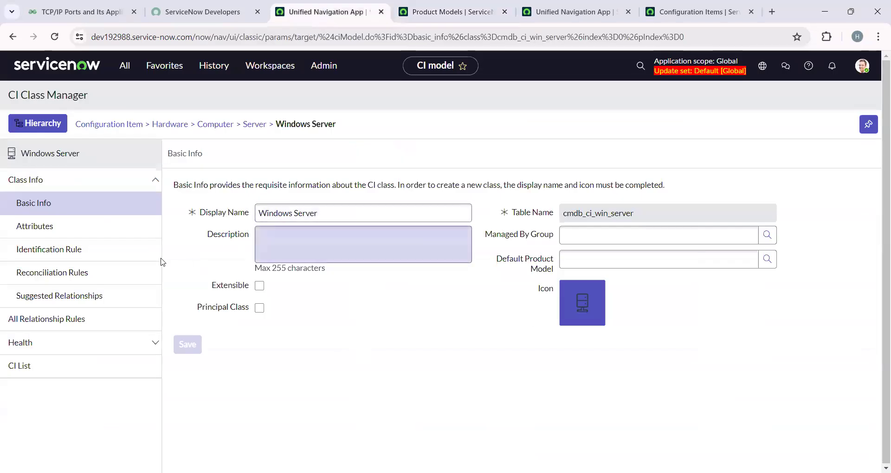
click(96, 233)
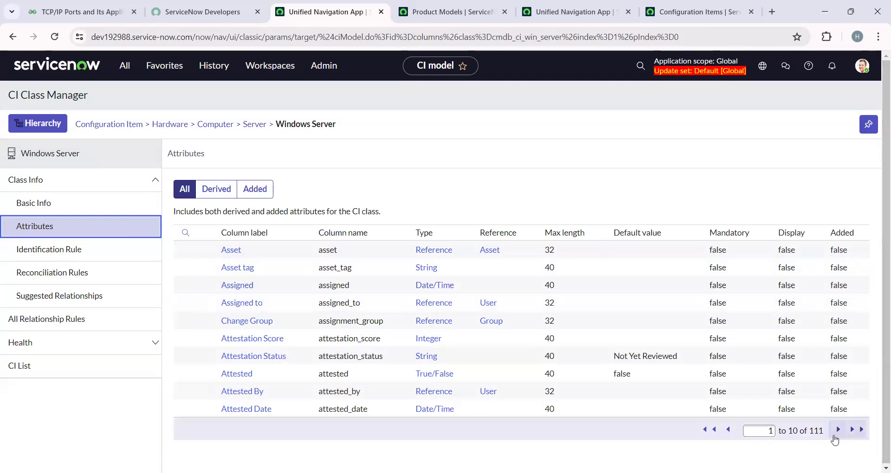
drag(809, 432, 825, 431)
click(609, 445)
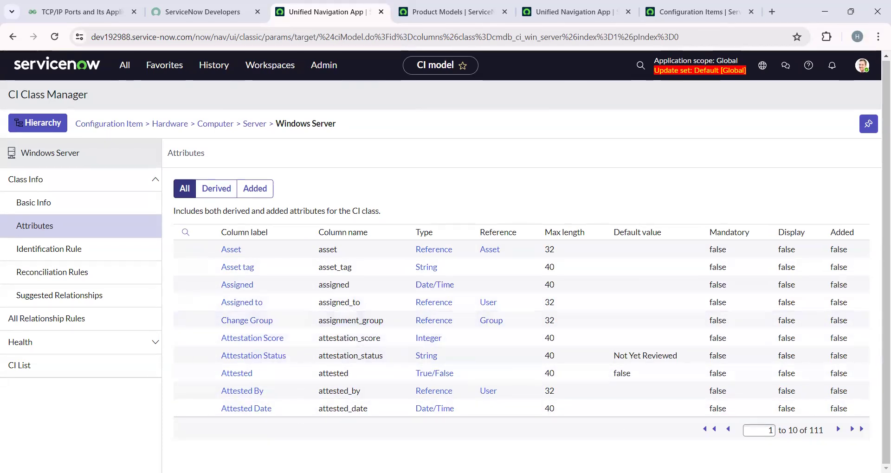
- Examine the derived and the added attributes of the Windows Server class, and return to the list of all attributes
click(203, 195)
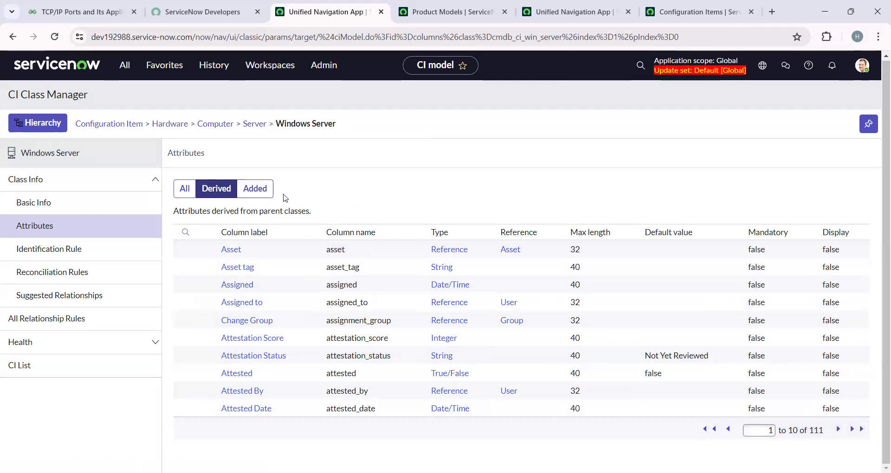
click(262, 189)
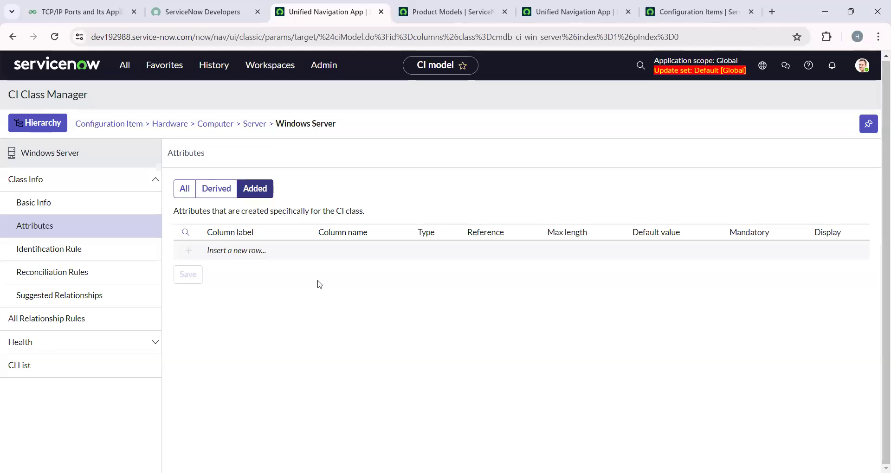
click(202, 188)
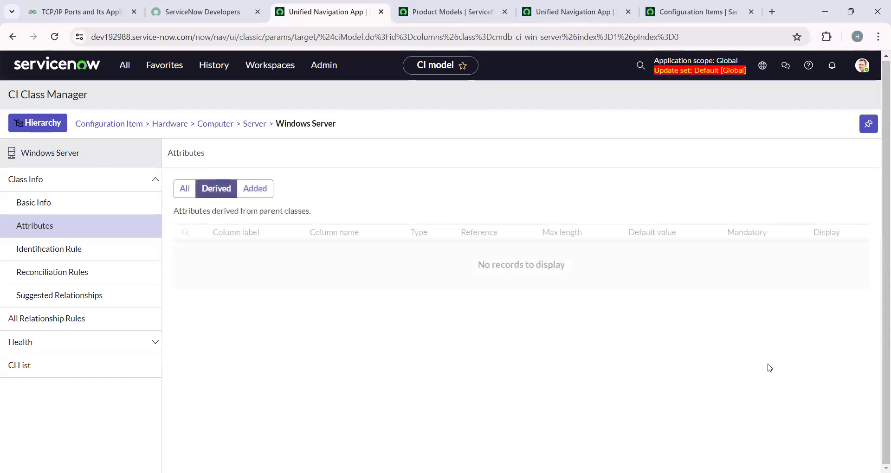
click(182, 187)
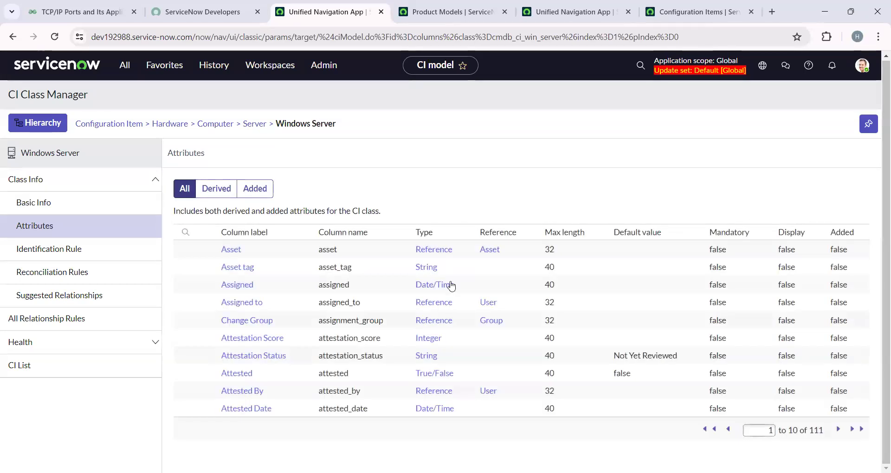
- Examine the total of all attributes of the parent Server class and compare it with the Windows Server class's derived attributes
click(627, 5)
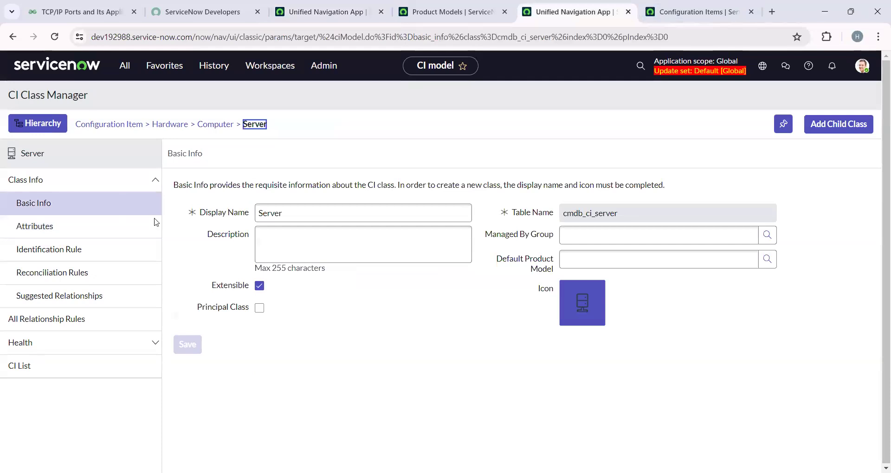
click(86, 229)
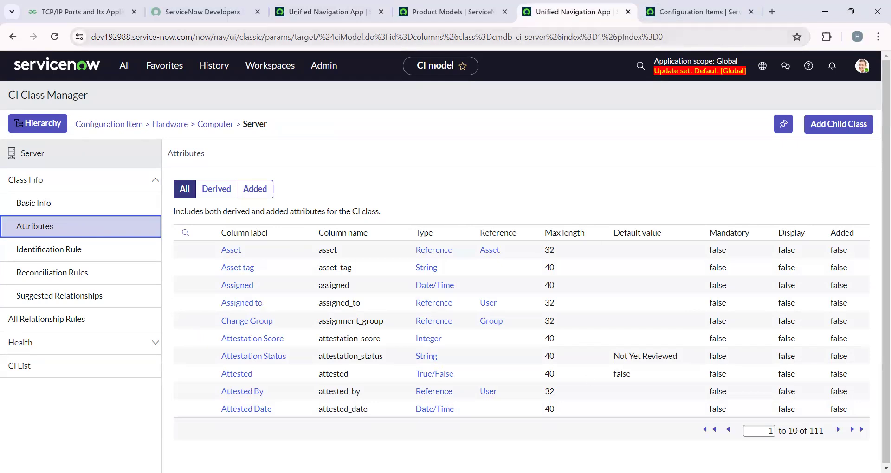
double_click(809, 431)
click(325, 11)
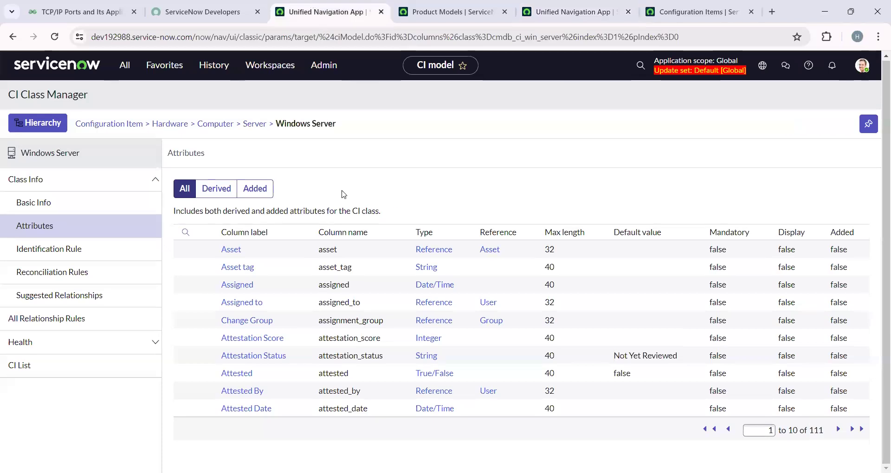
click(216, 188)
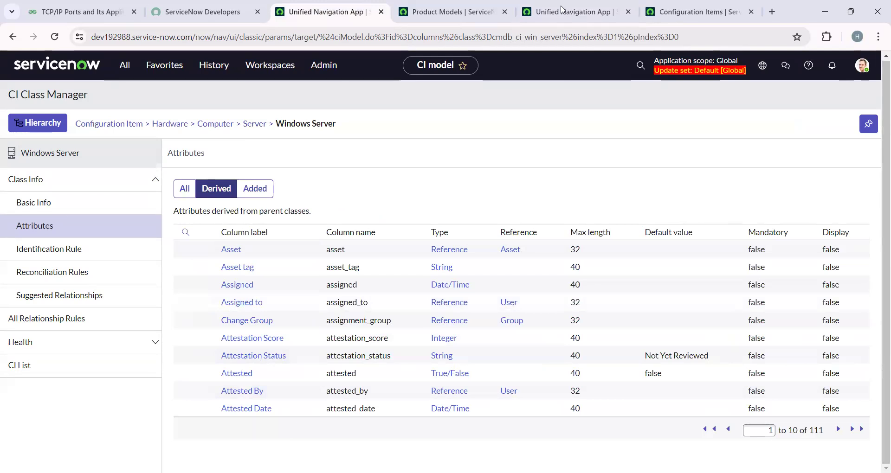
- Return to the Server class and examine its derived attributes and the attributes added specifically for it
click(575, 11)
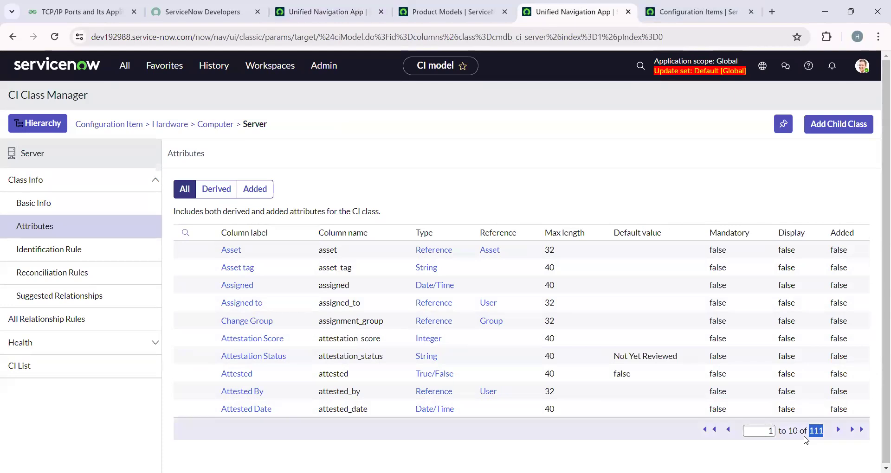
click(212, 192)
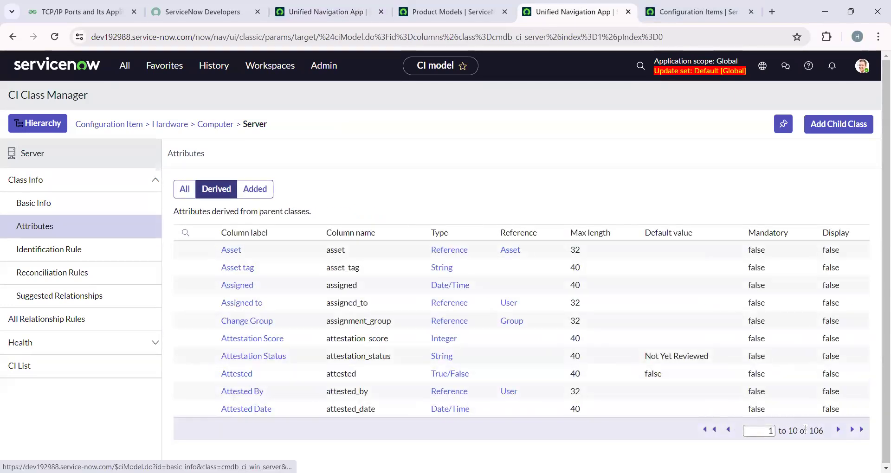
drag(806, 429, 825, 431)
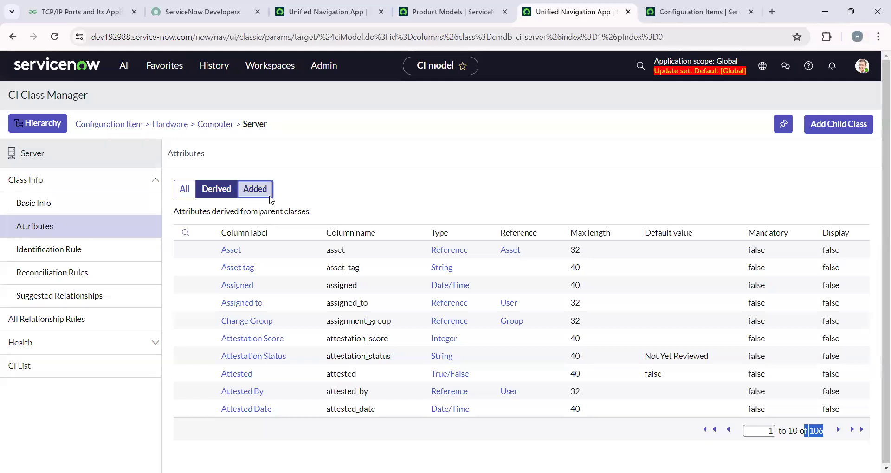
click(256, 189)
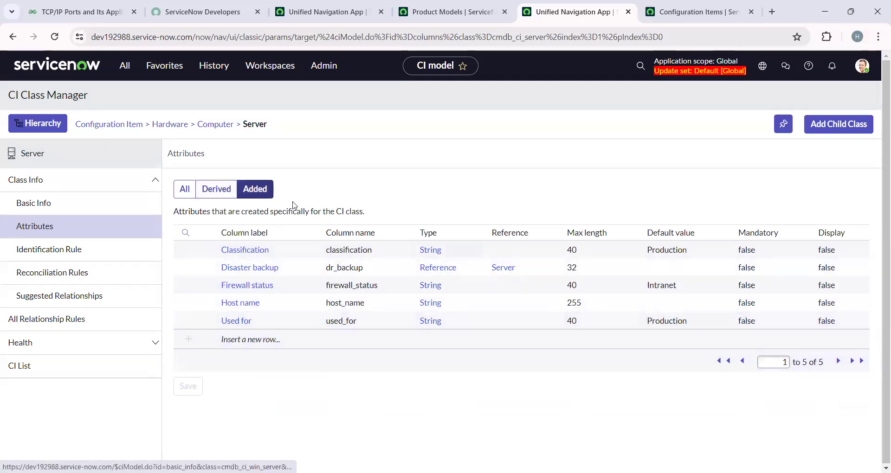
- Compare the derived attributes of the Server class with its full attribute list, and open its Identification Rule
click(213, 197)
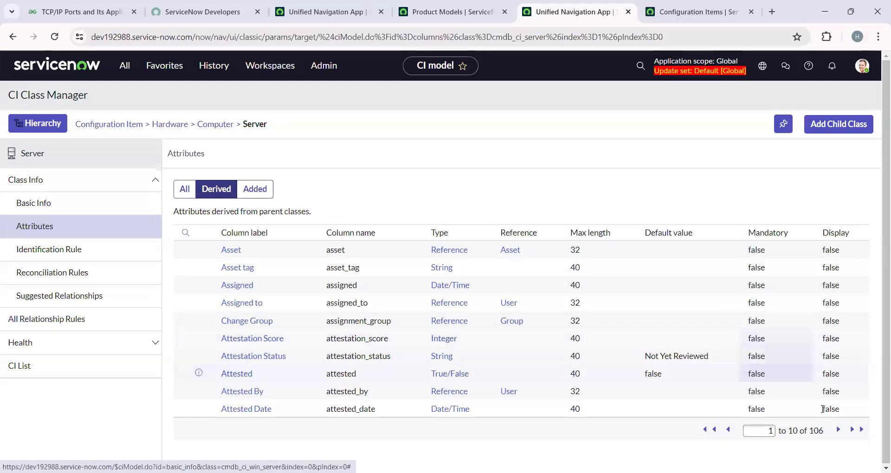
click(184, 190)
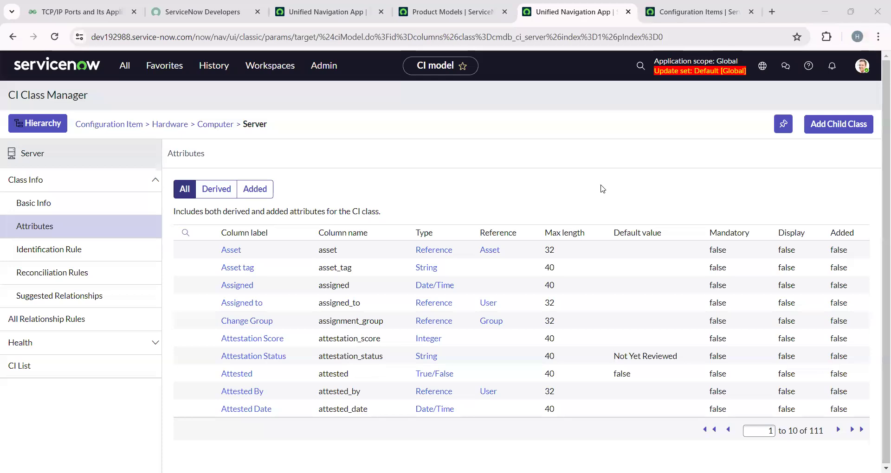
click(77, 247)
- Switch to the CMDB PPT presentation in PowerPoint and open slide 6
key(alt+Tab)
scroll(71, 199, up, 3)
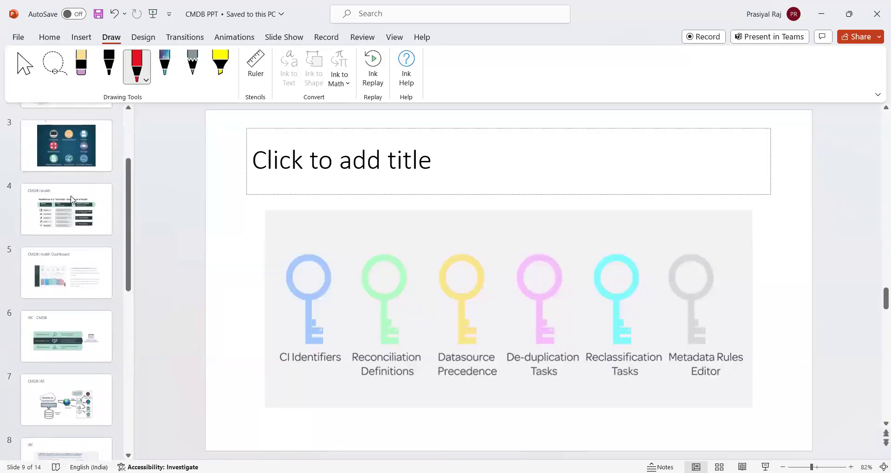
scroll(69, 278, down, 1)
click(83, 237)
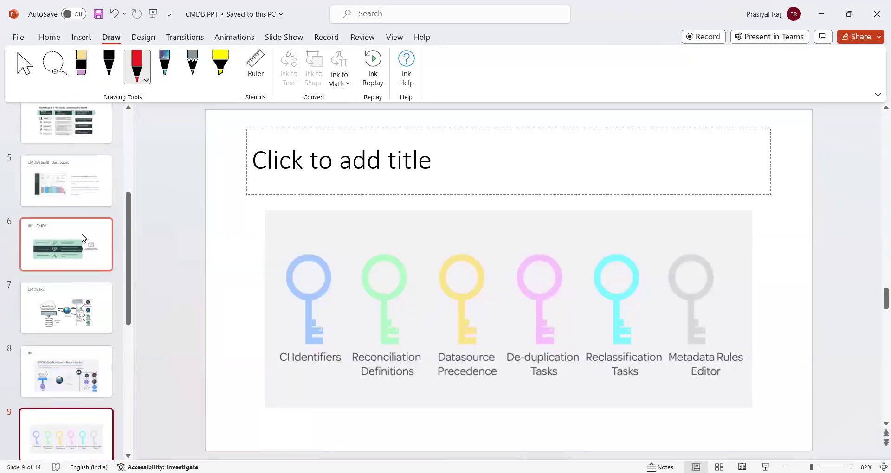
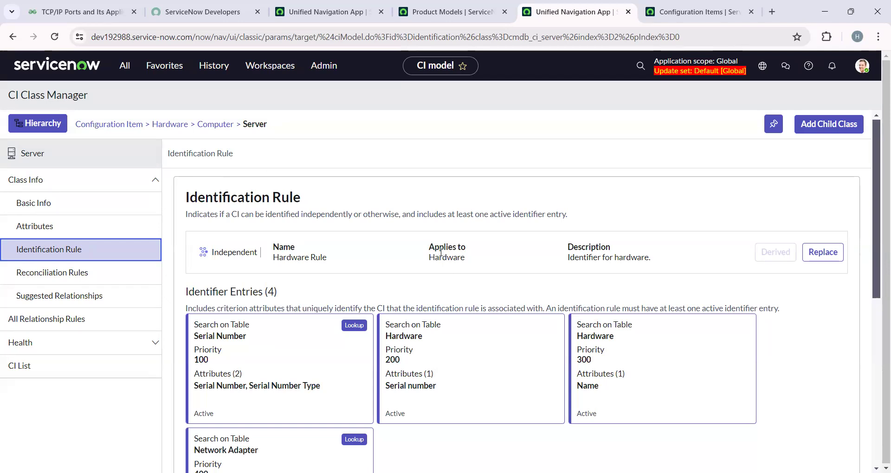
- Examine the Server class's Identification Rule in CI Class Manager and compare it with the Windows Server class's rule and identifier entries
drag(269, 263, 396, 251)
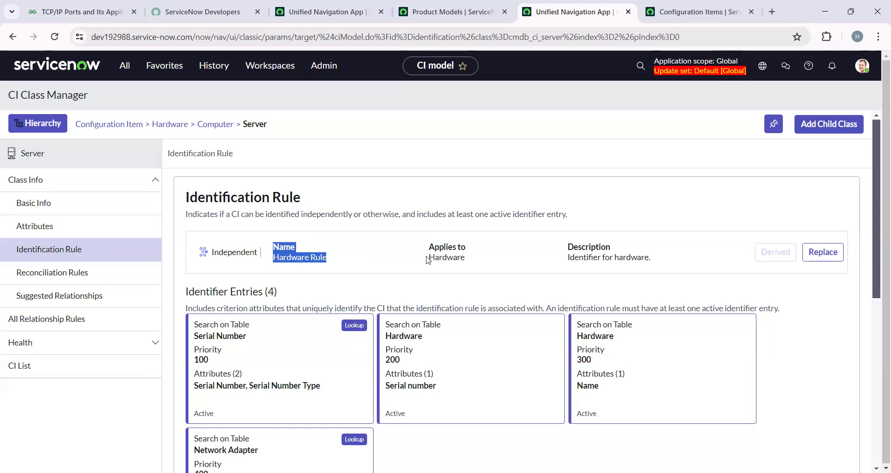
click(473, 265)
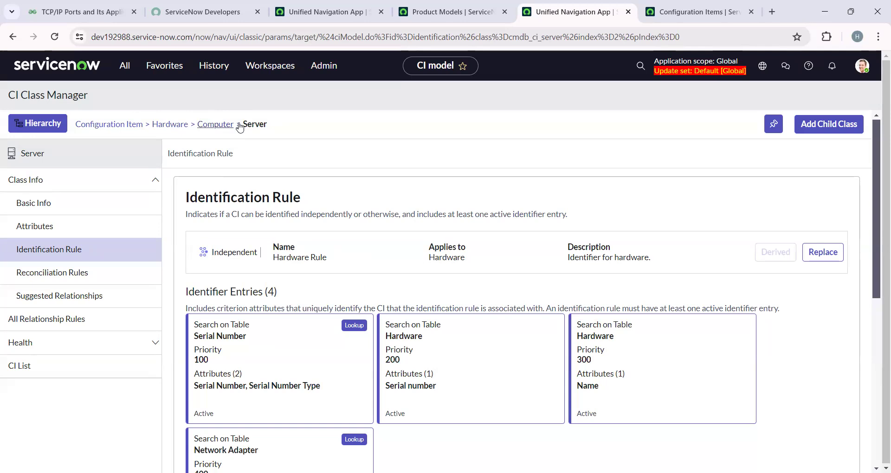
click(300, 4)
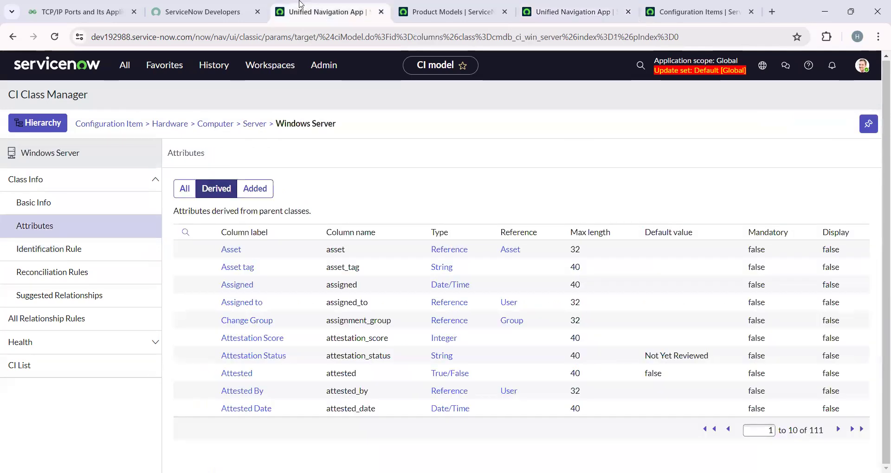
click(103, 248)
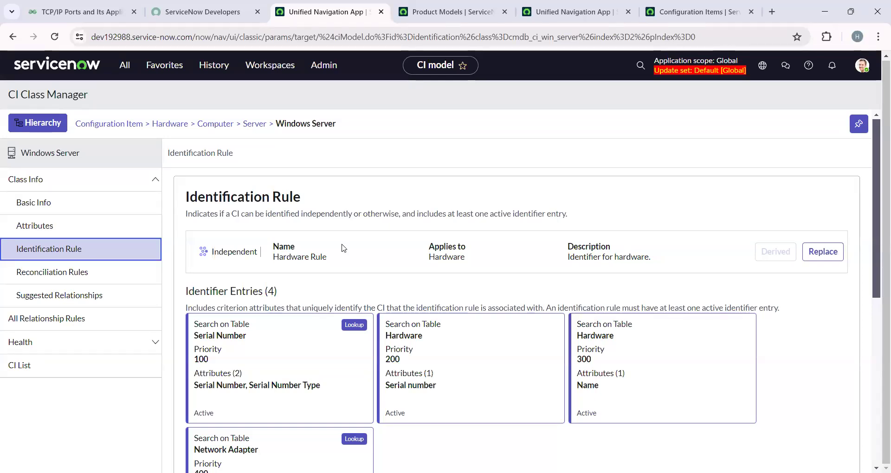
scroll(274, 342, down, 1)
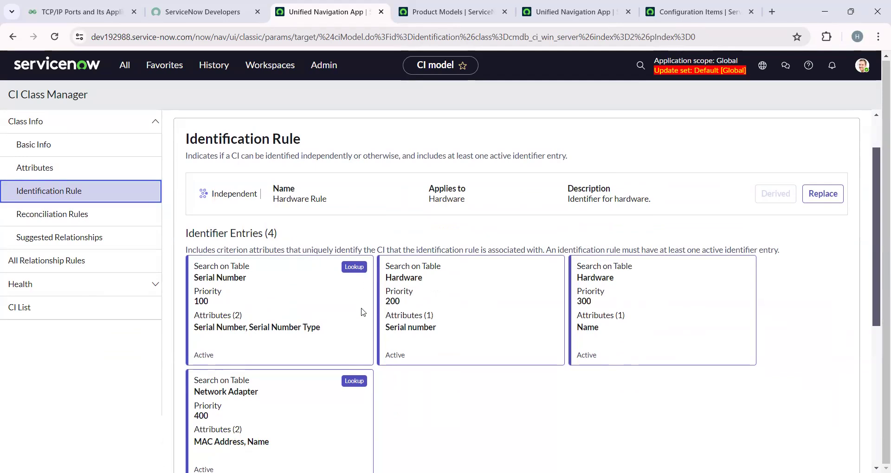
scroll(364, 312, up, 1)
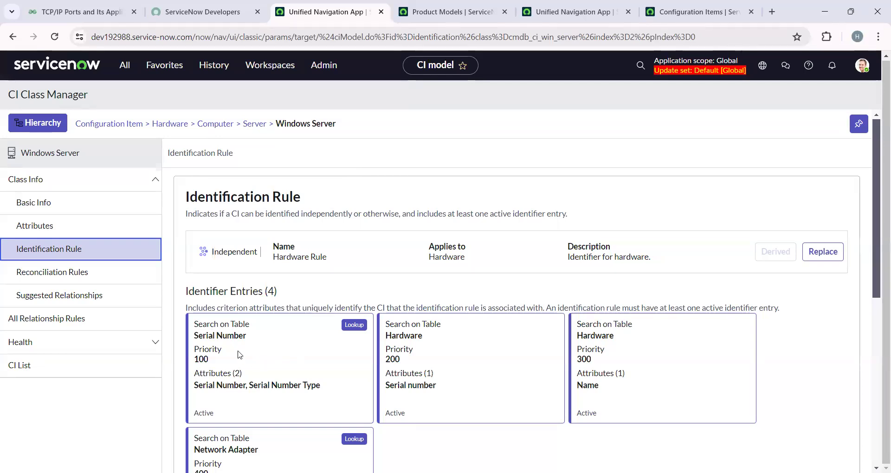
- Examine the Serial Number identifier entry with priority 100 and open the record list of its lookup table, cmdb_serial_number
drag(199, 336, 292, 361)
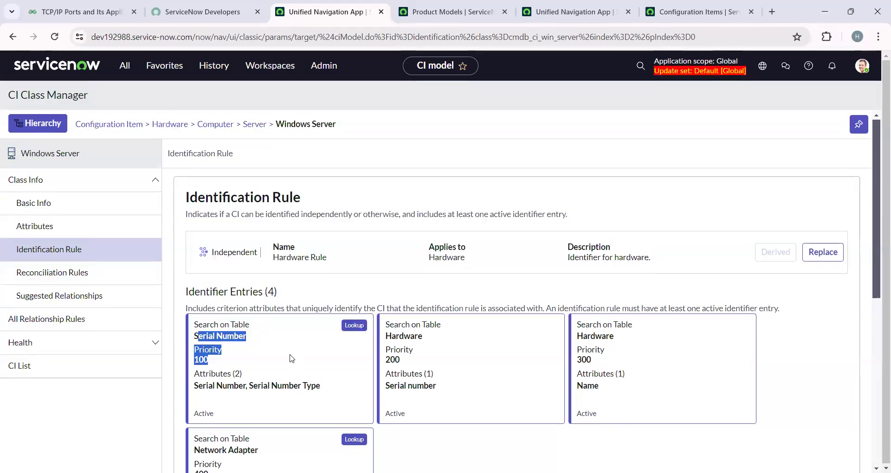
click(125, 66)
text(cm)
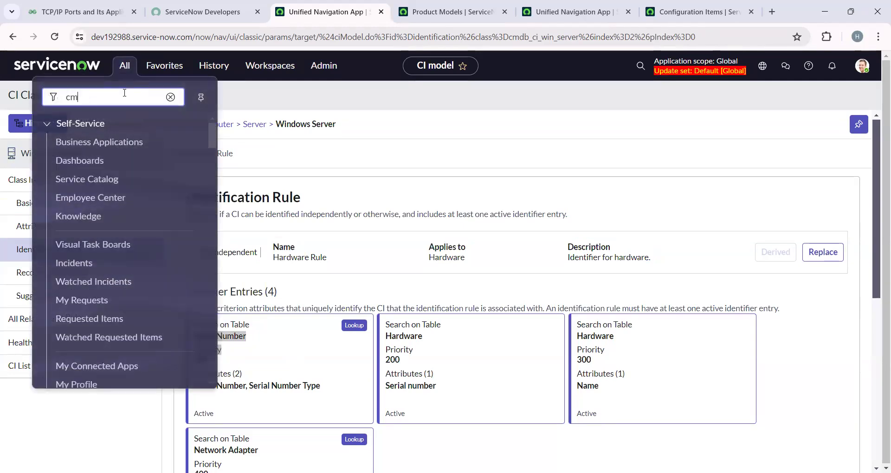
text(db_ds)
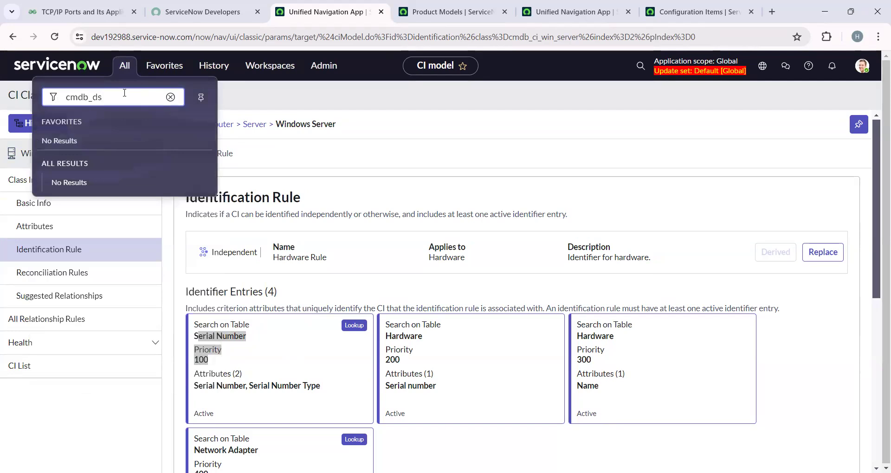
key(BackSpace)
key(BackSpace)
text(serial_number.LIST)
key(Return)
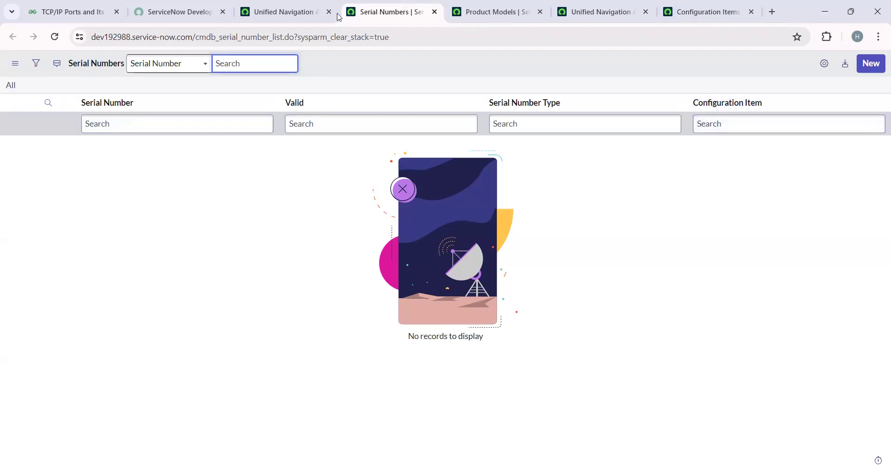
- Return to the Windows Server Identification Rule and examine its Hardware and Network Adapter identifier entries and the related entries
click(320, 12)
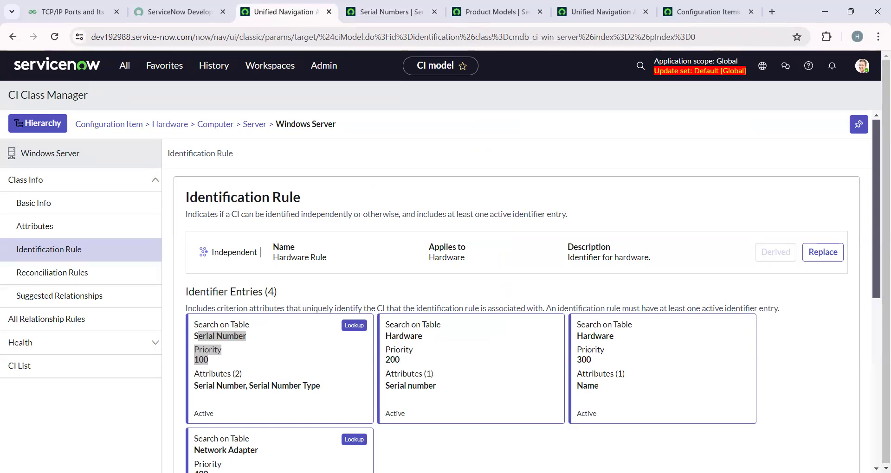
click(505, 386)
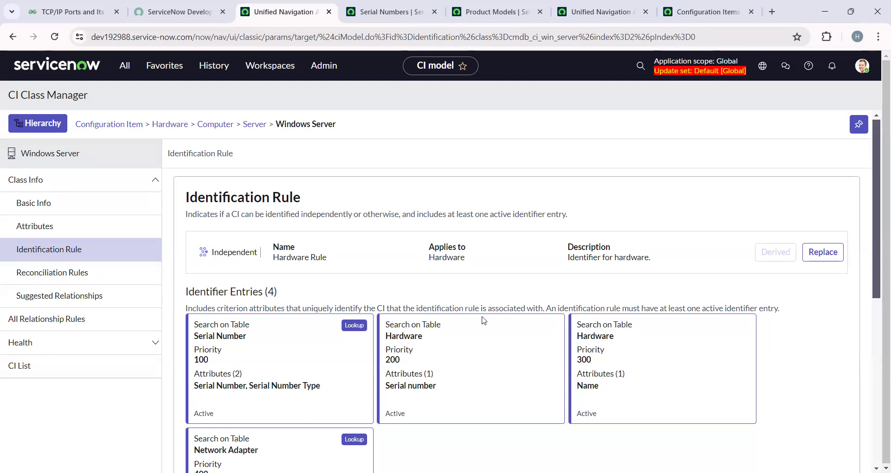
scroll(482, 320, down, 4)
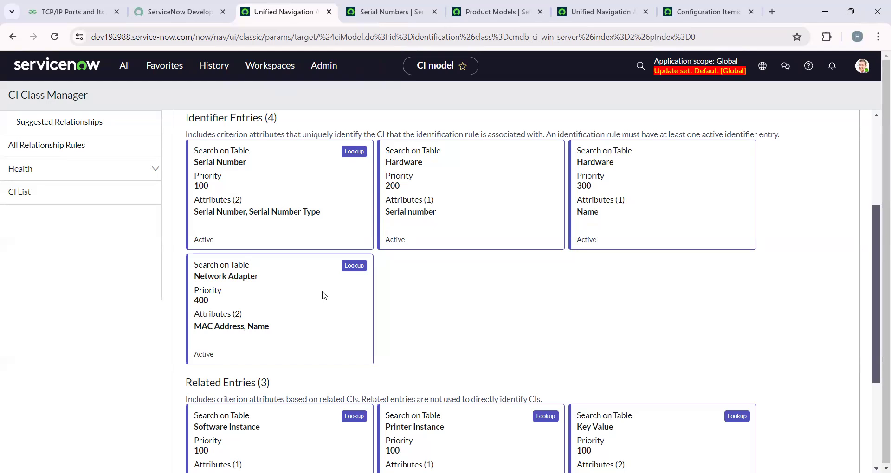
scroll(324, 296, up, 4)
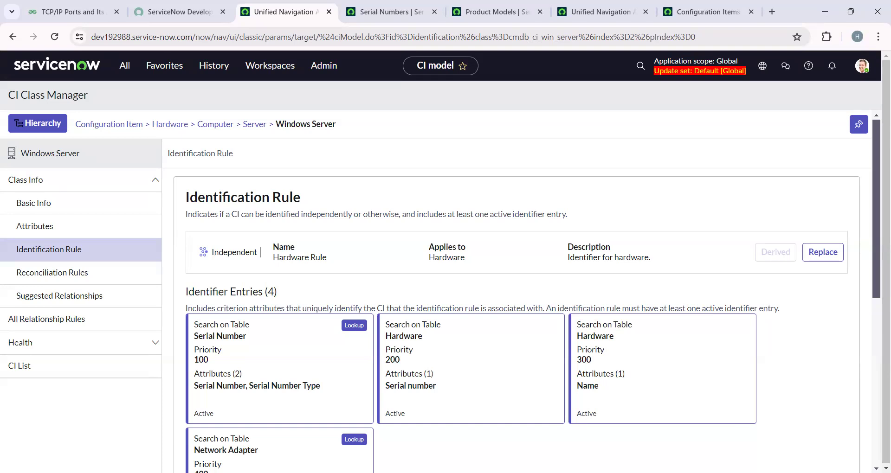
- Start a reconciliation rule for the Windows Server class with AgentClientCollector as discovery source at priority 400
click(47, 273)
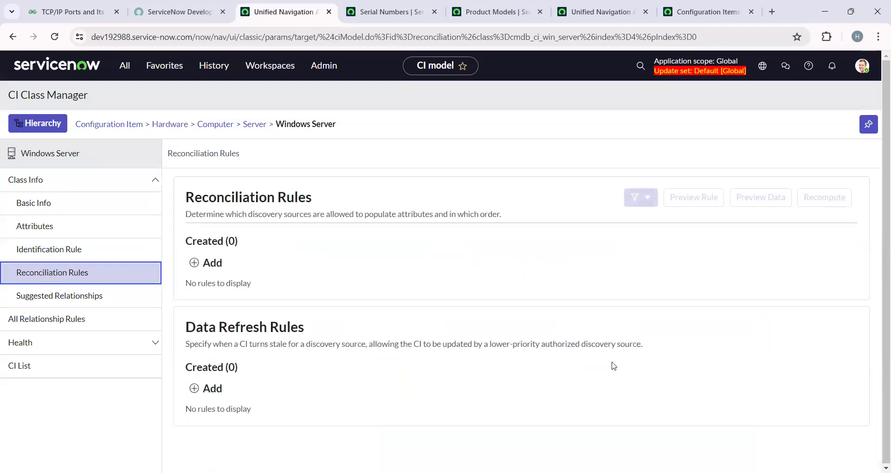
click(213, 263)
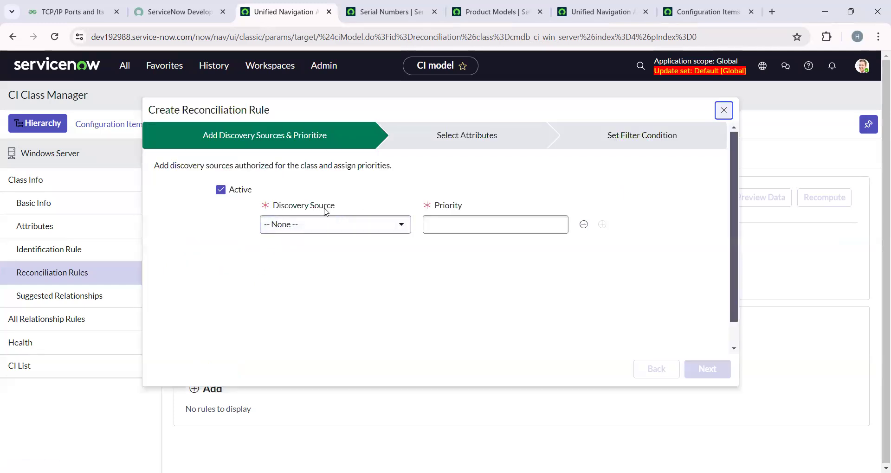
click(364, 230)
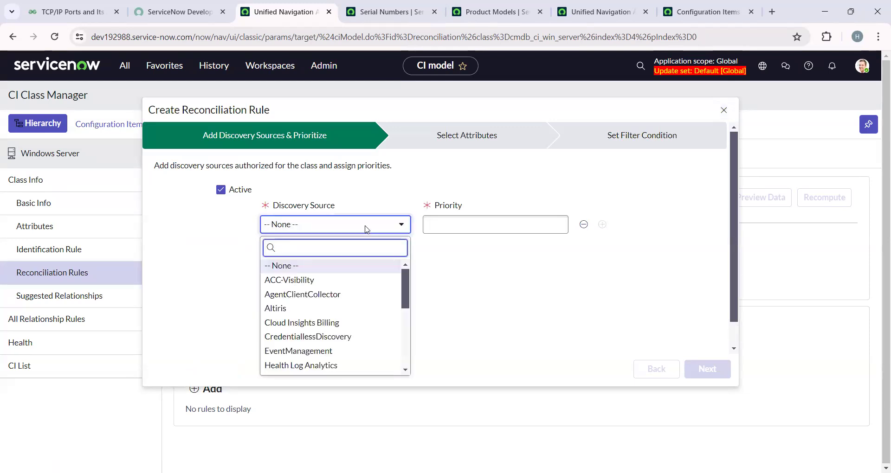
scroll(390, 311, down, 1)
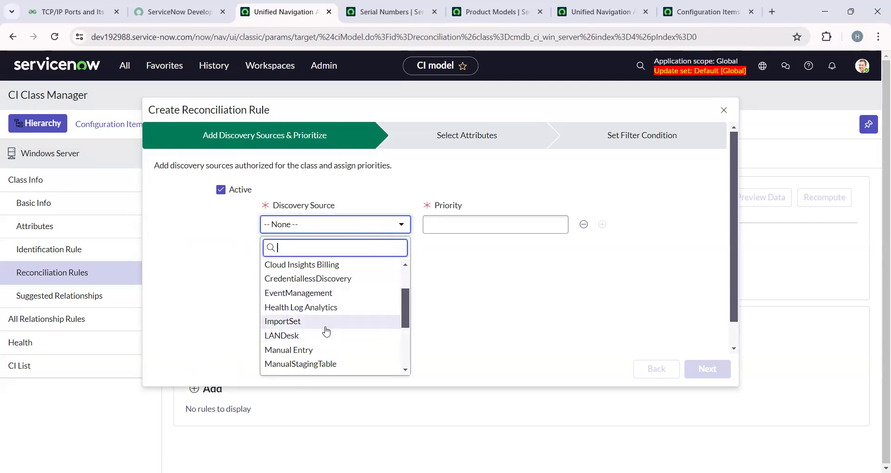
scroll(326, 331, down, 2)
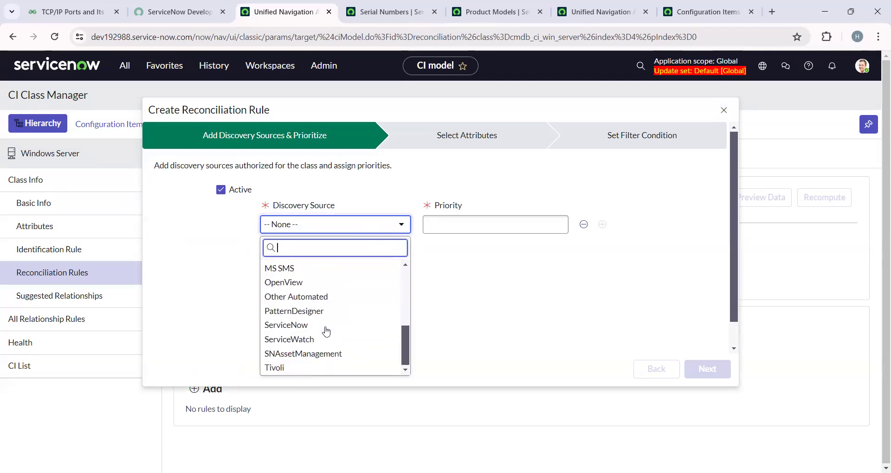
scroll(332, 357, up, 4)
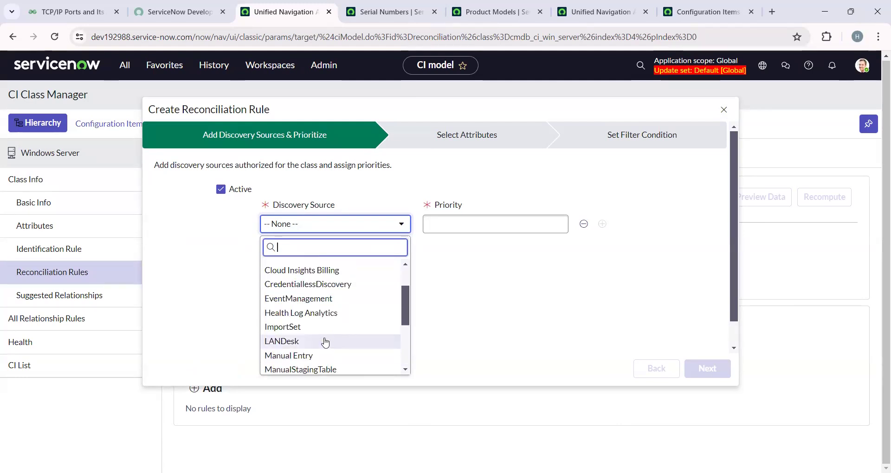
scroll(325, 343, up, 2)
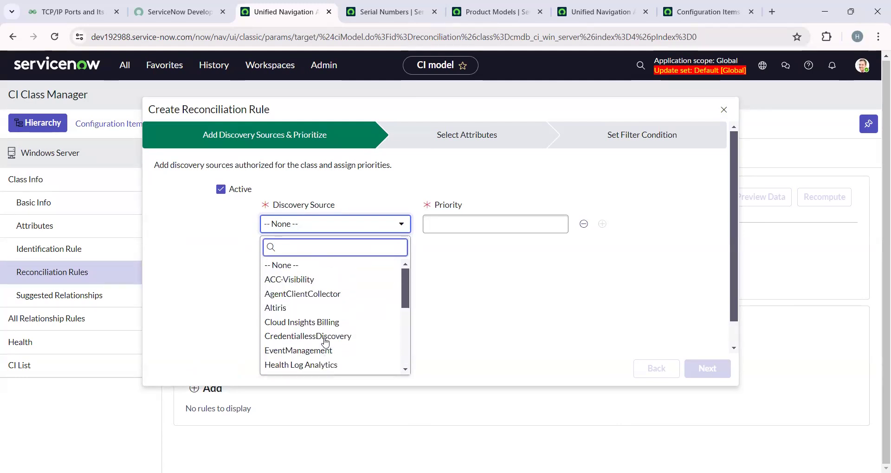
click(319, 294)
click(448, 223)
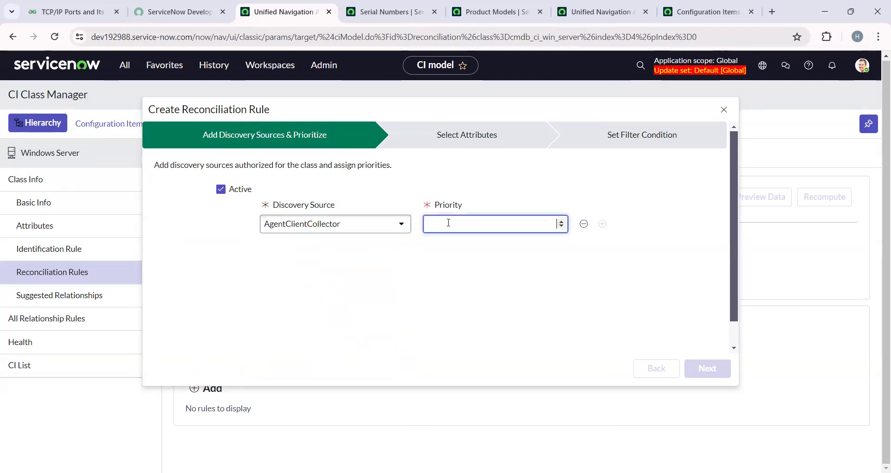
text(400)
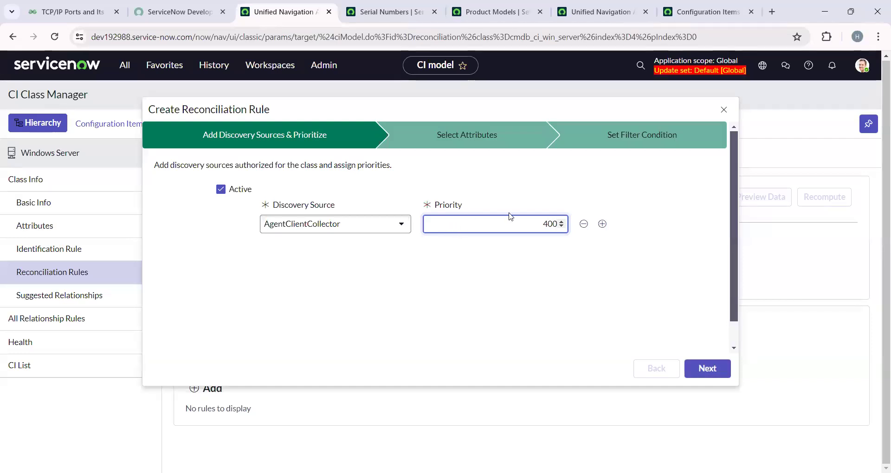
- Add more discovery source rows to the rule and set the second one to LANDesk with priority 300
click(602, 224)
click(608, 224)
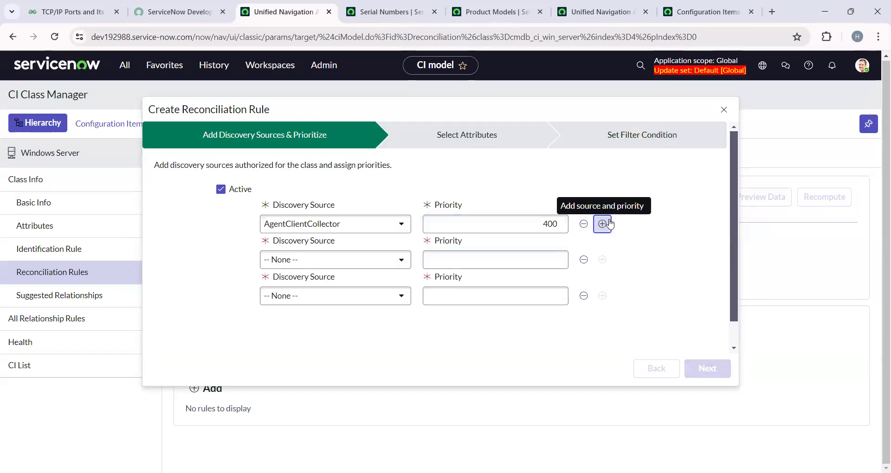
click(379, 262)
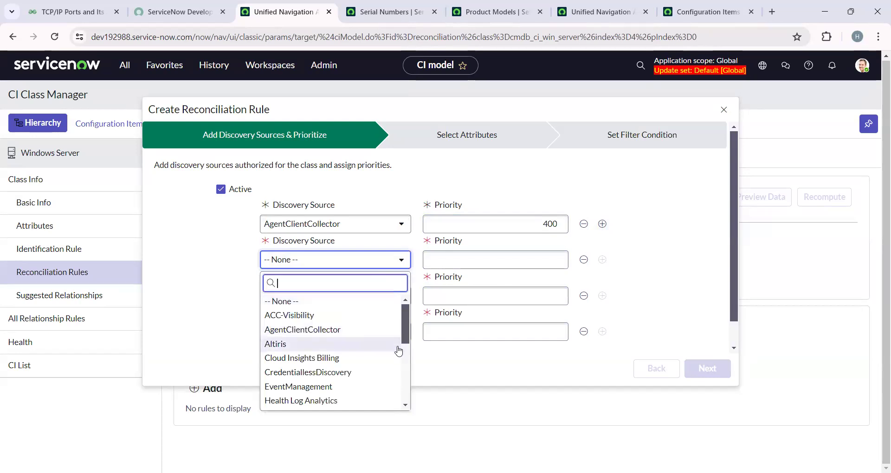
scroll(355, 358, down, 3)
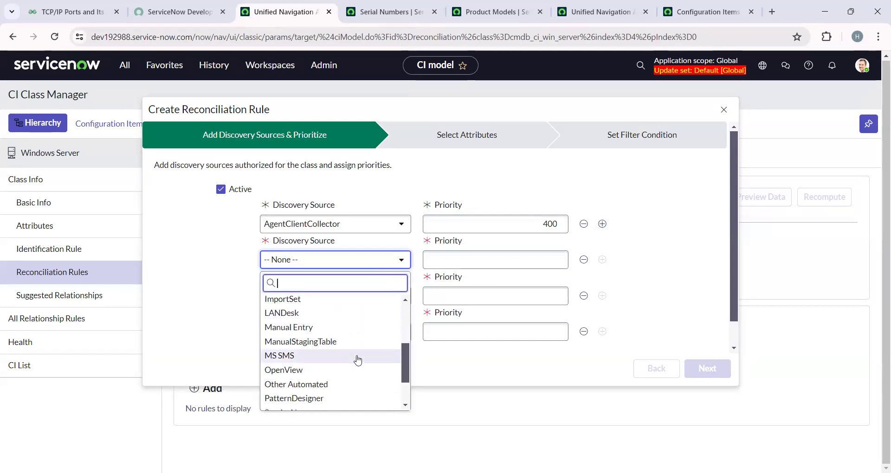
click(346, 317)
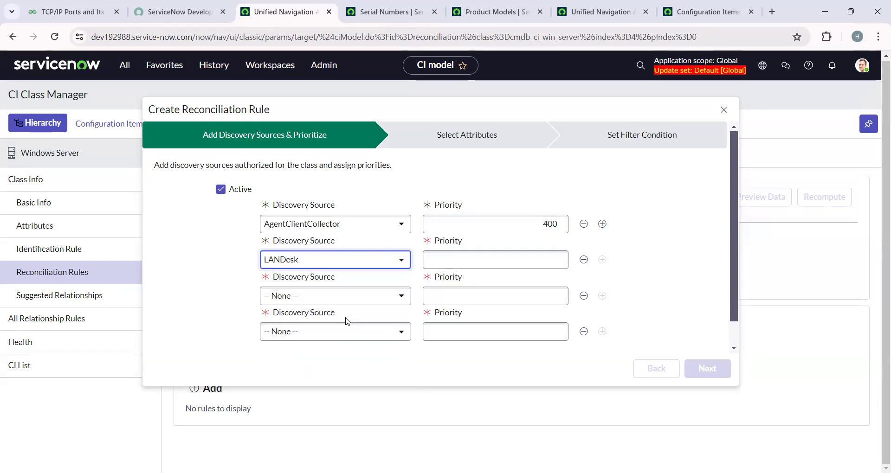
click(495, 250)
click(497, 253)
text(300)
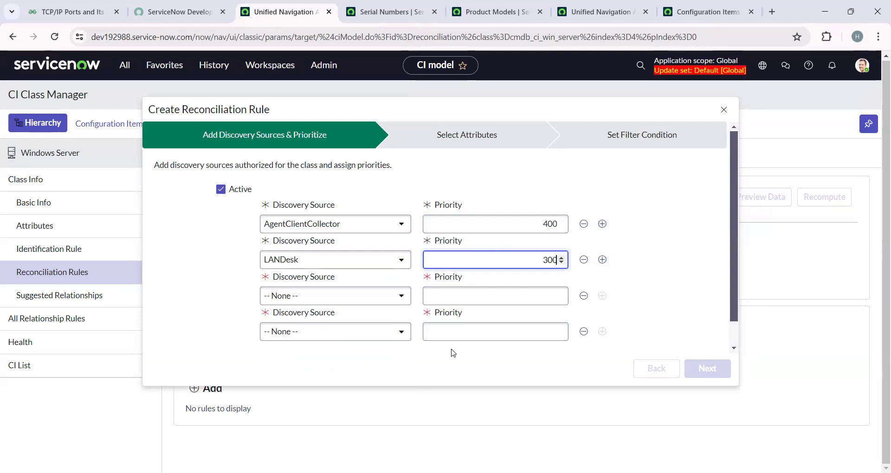
- Set the third discovery source of the reconciliation rule to ServiceNow with priority 100
click(358, 299)
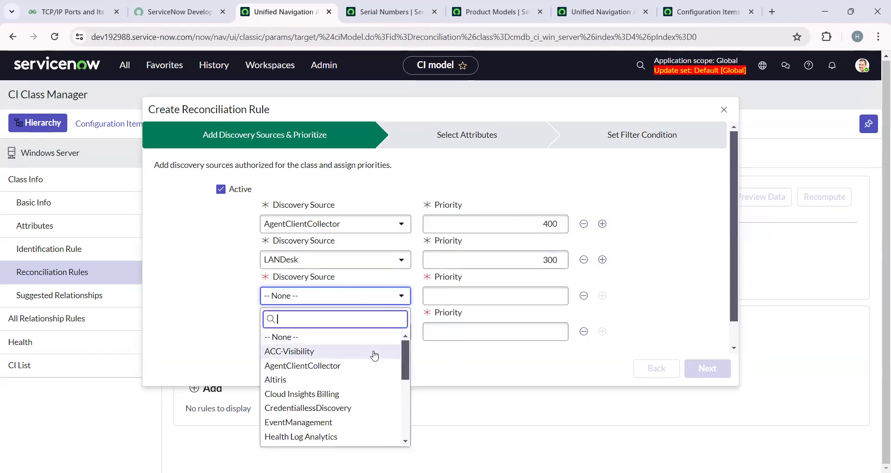
scroll(374, 356, down, 4)
click(386, 394)
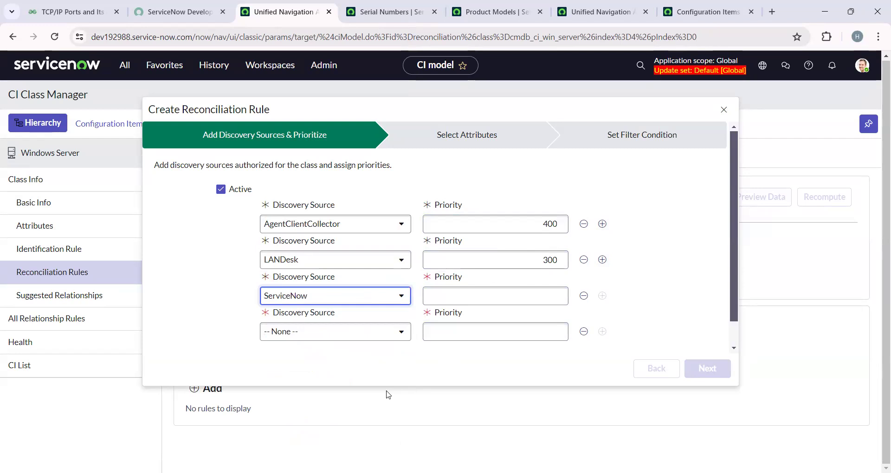
click(448, 294)
text(1)
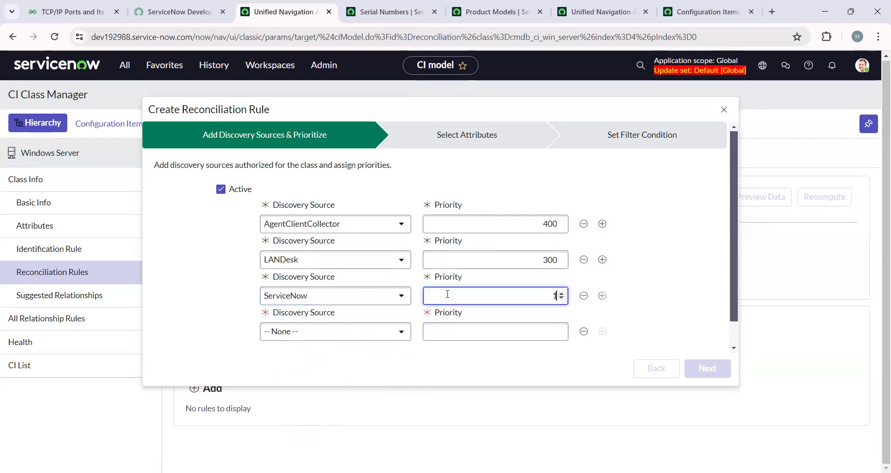
text(00)
- Set the fourth discovery source of the rule to Altiris with priority 200
click(399, 332)
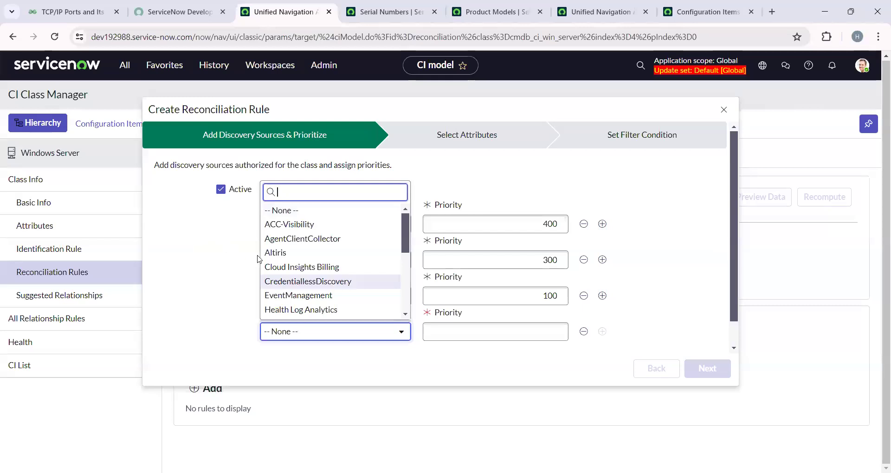
click(278, 253)
click(495, 333)
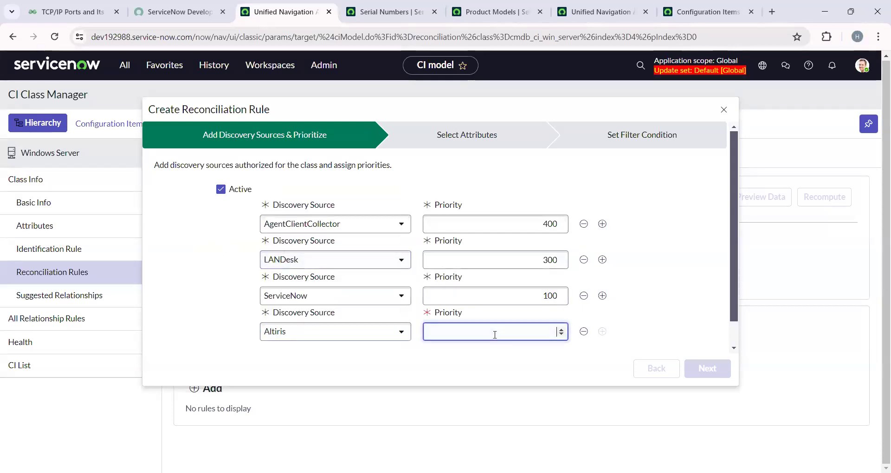
text(200)
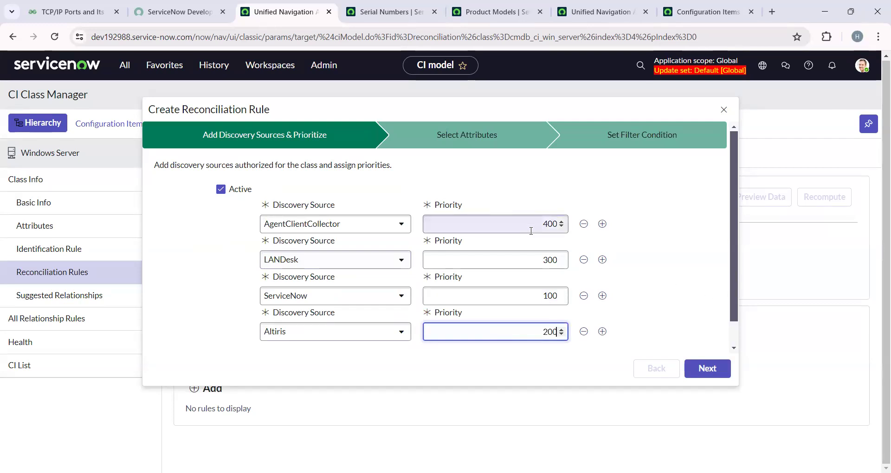
key(shift+Tab)
key(shift+Tab)
key(shift+Tab)
key(shift+Tab)
key(shift+Tab)
key(shift+Tab)
key(shift+Tab)
key(shift+Tab)
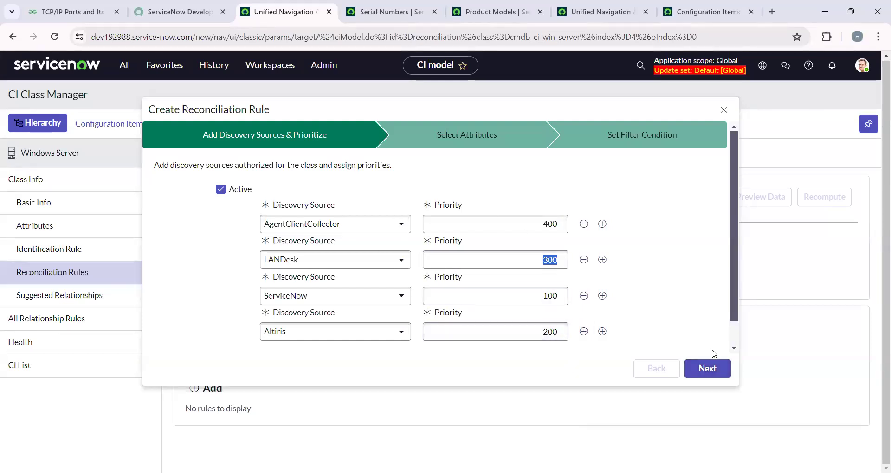
- Proceed to attribute selection and add DNS Domain to the attributes the discovery sources can update
click(717, 377)
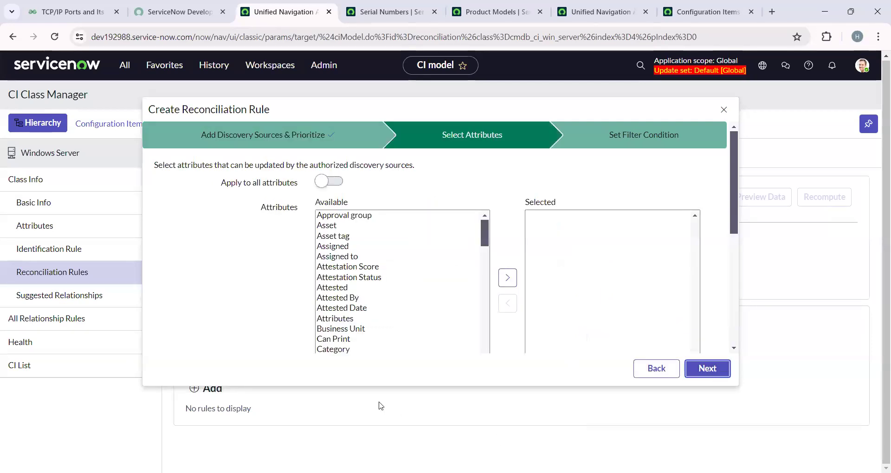
click(403, 267)
click(380, 247)
click(369, 236)
click(380, 288)
click(370, 306)
scroll(369, 278, down, 10)
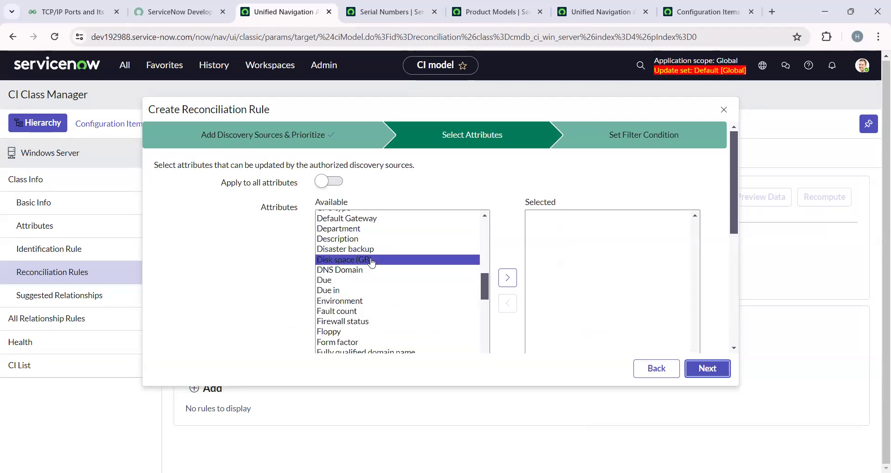
click(372, 251)
scroll(374, 256, down, 4)
click(374, 253)
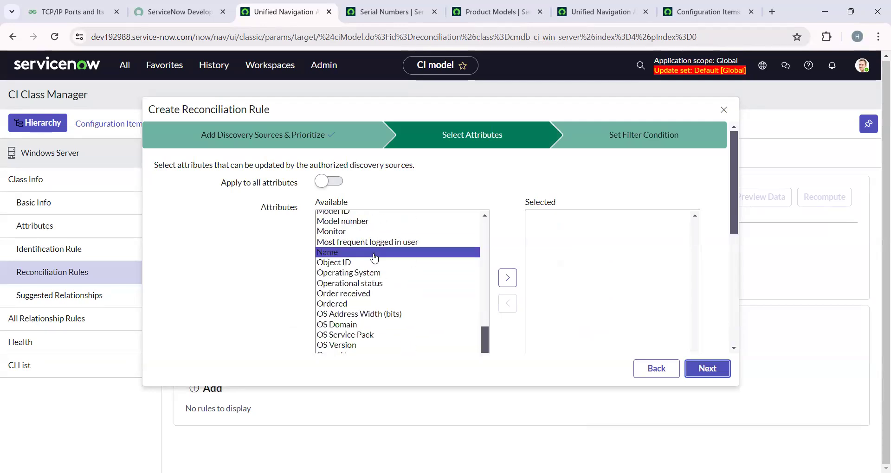
scroll(374, 256, down, 3)
click(390, 246)
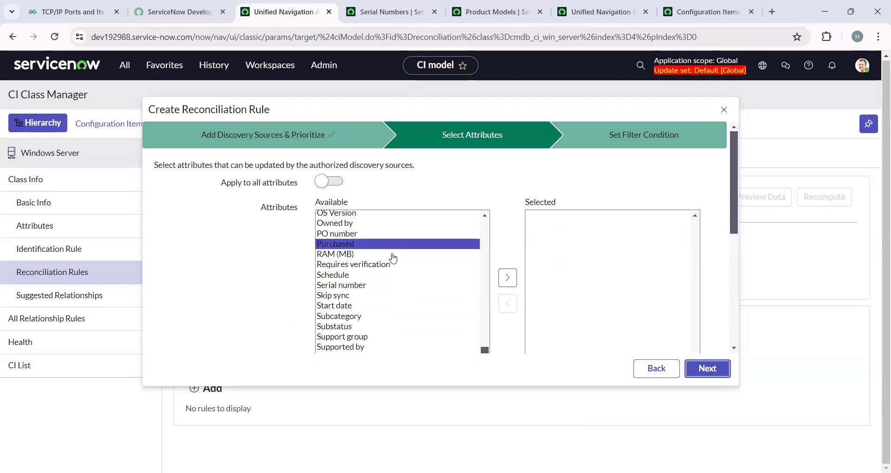
click(397, 265)
click(395, 258)
mouse_move(395, 261)
mouse_down()
mouse_move(431, 299)
mouse_move(390, 258)
mouse_up()
scroll(430, 300, up, 10)
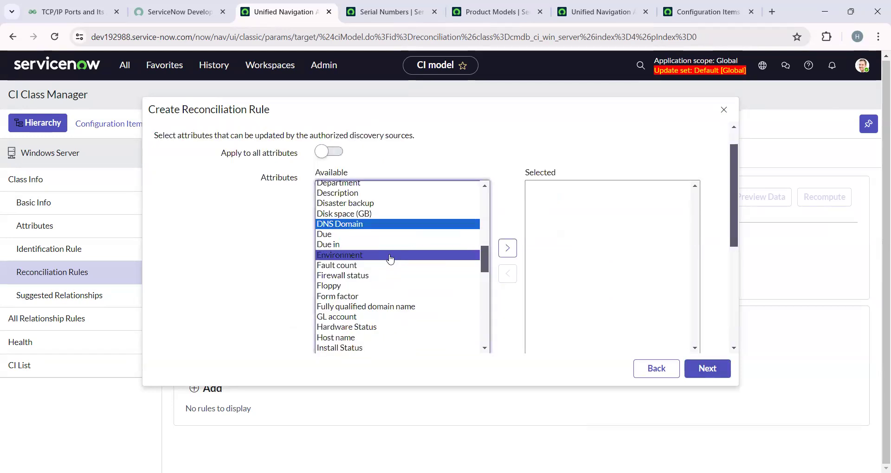
click(505, 247)
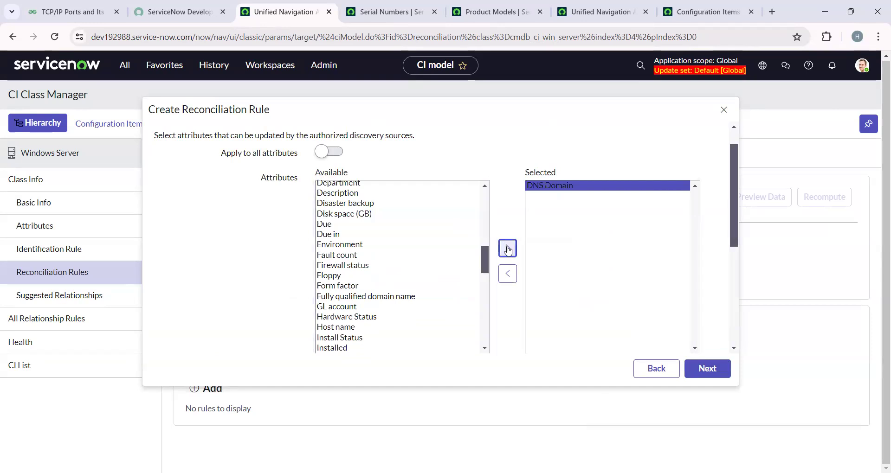
- Try applying the rule to all attributes and switch back to choosing individual attributes
click(408, 276)
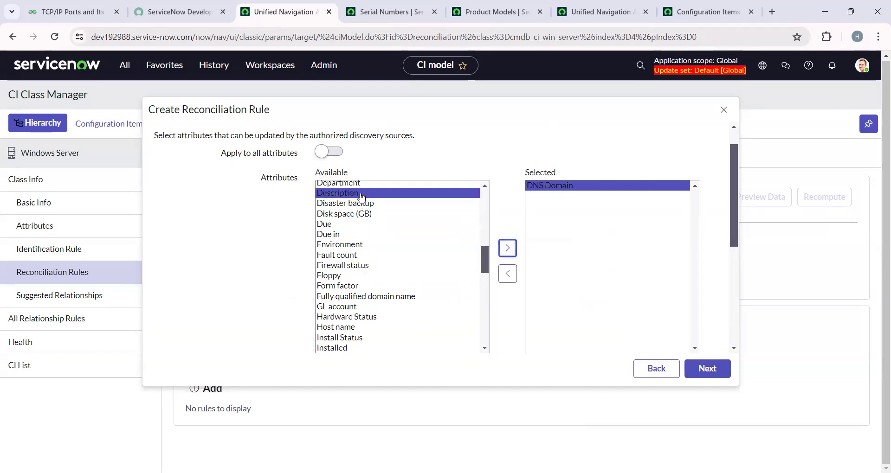
click(332, 153)
click(334, 157)
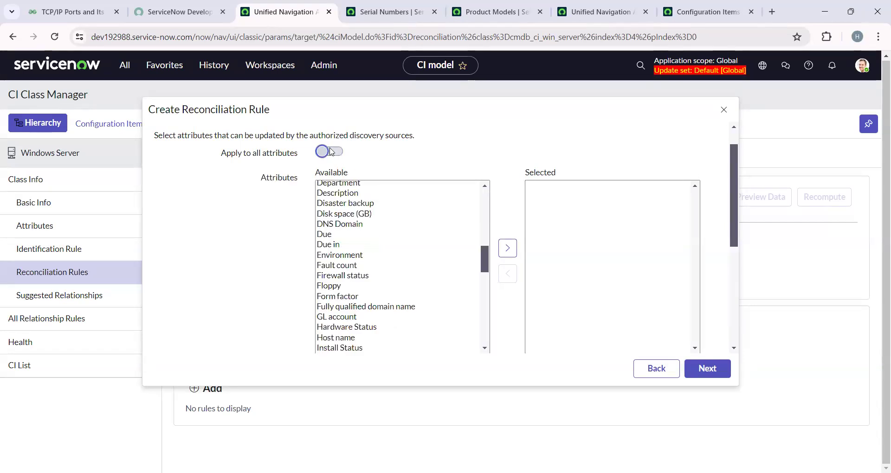
click(327, 148)
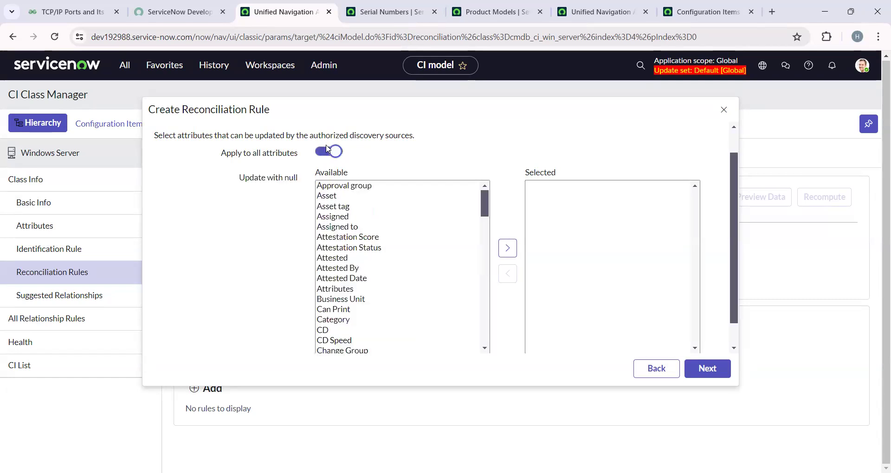
click(329, 156)
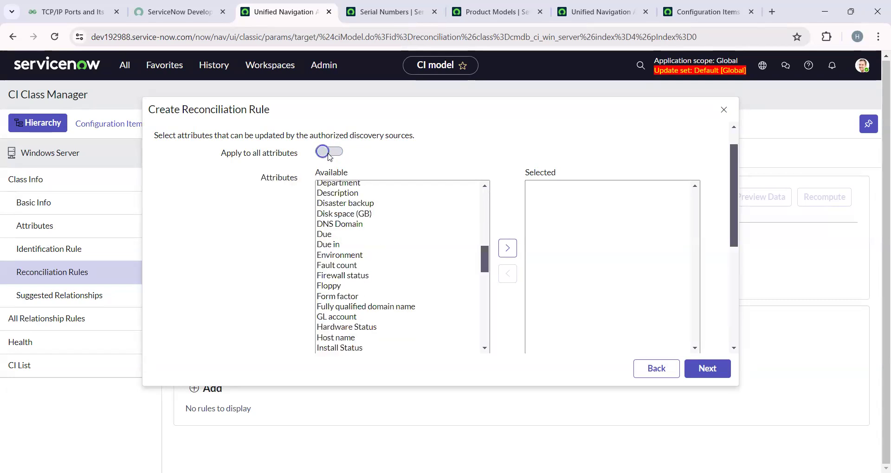
- Look through the available Windows Server attributes that the rule can cover
click(419, 194)
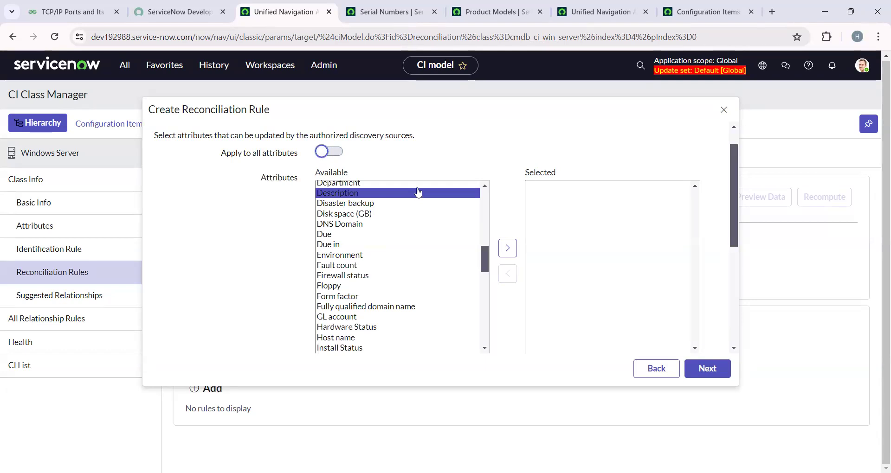
scroll(406, 193, down, 3)
click(423, 325)
scroll(423, 325, down, 5)
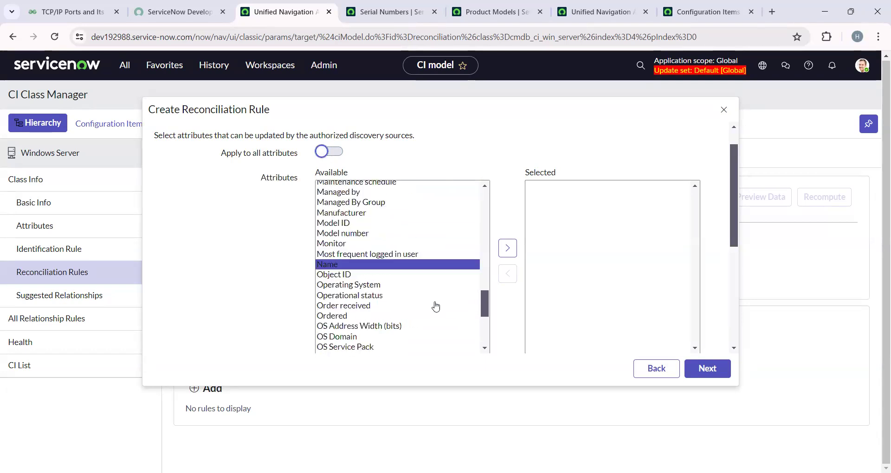
scroll(430, 301, up, 8)
scroll(424, 289, up, 5)
drag(418, 283, 417, 238)
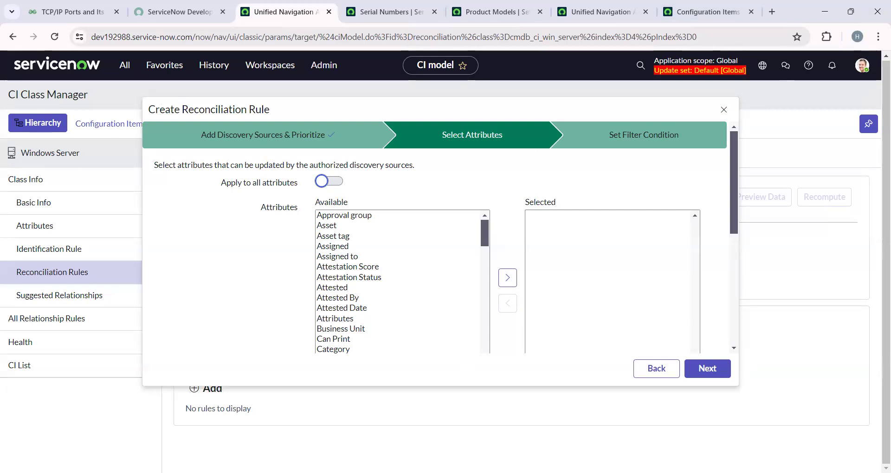
- Return to the discovery source stage and review the four sources with their priorities
click(247, 138)
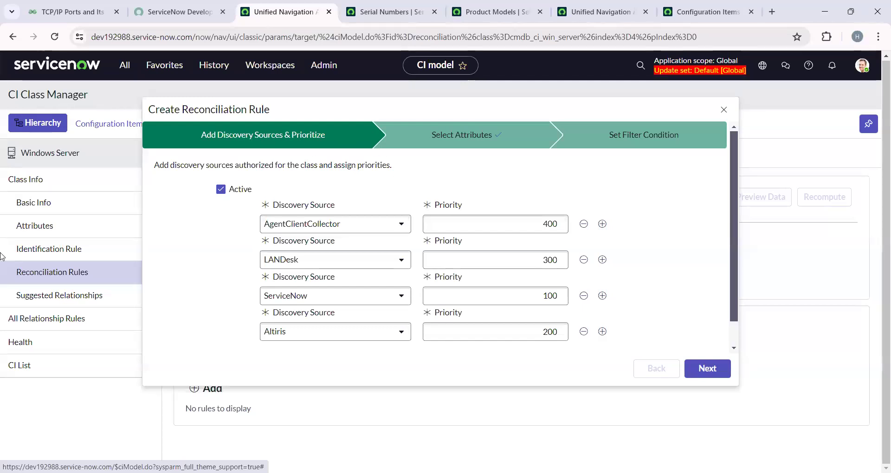
click(464, 297)
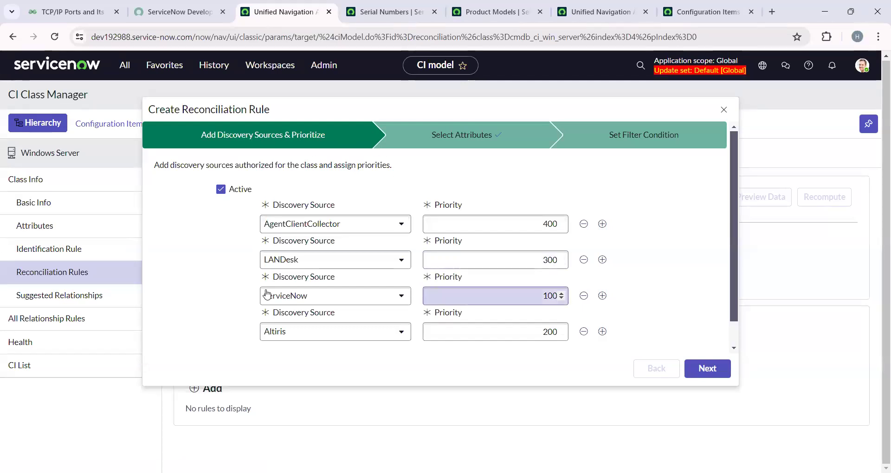
click(311, 226)
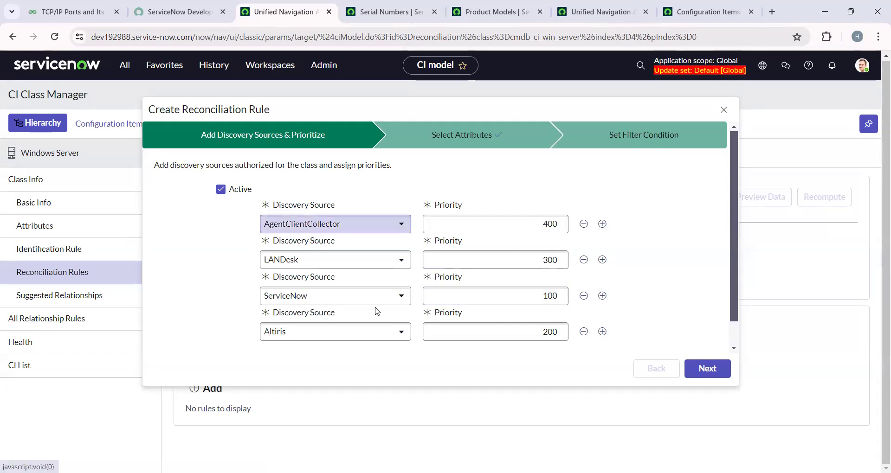
click(372, 286)
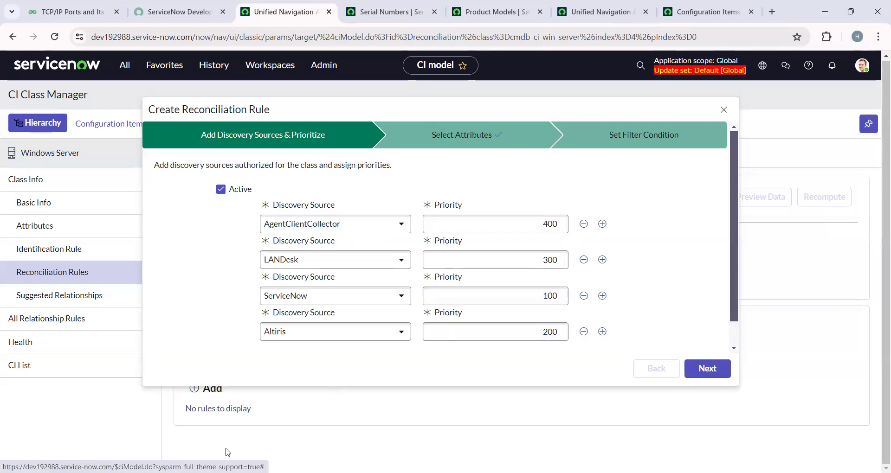
- Go on to attribute selection and add CD Speed to the rule's selected attributes
click(707, 369)
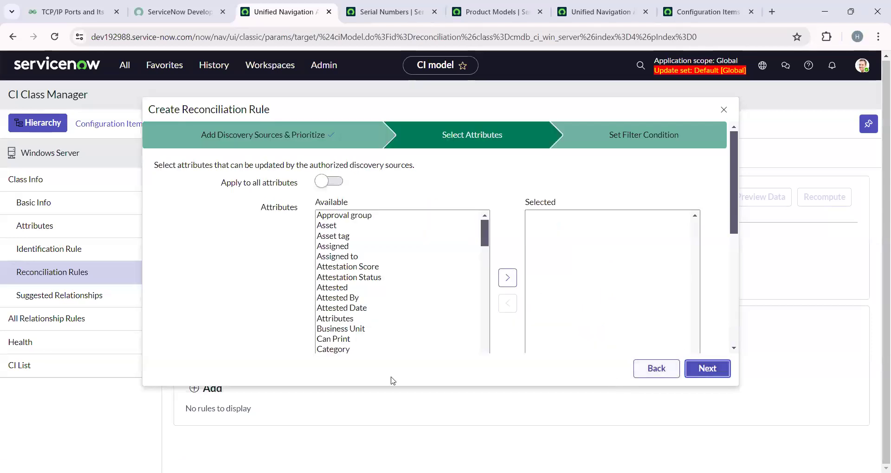
click(364, 280)
click(377, 297)
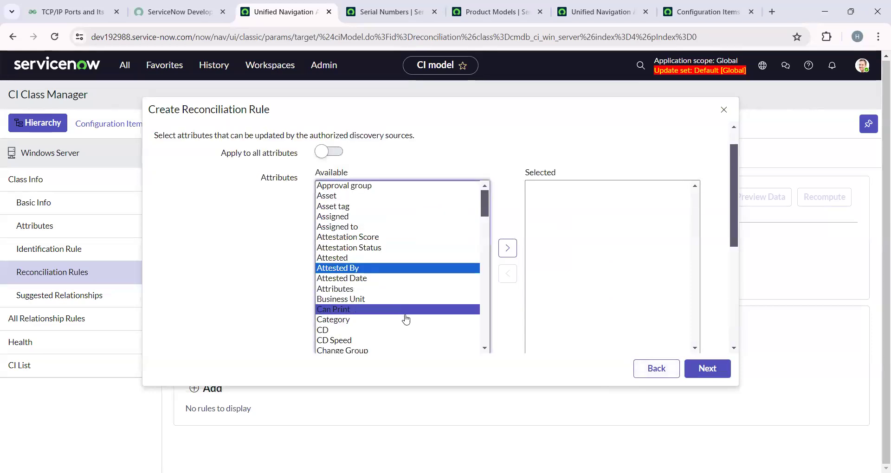
scroll(406, 320, down, 1)
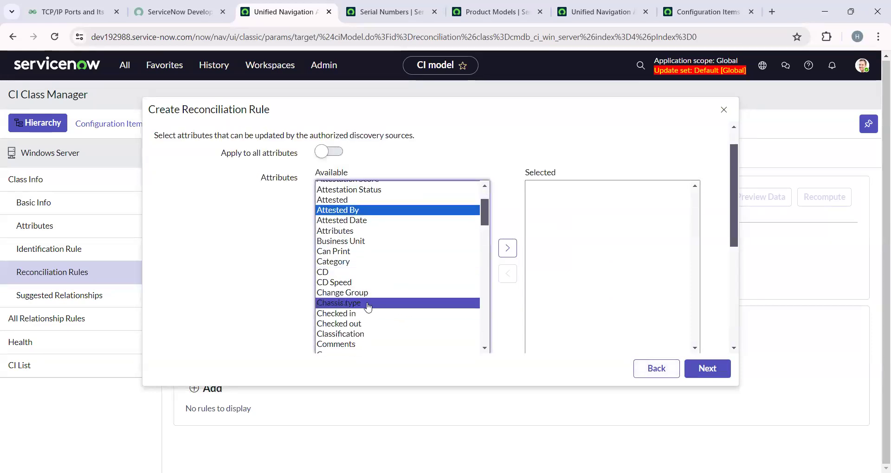
click(319, 286)
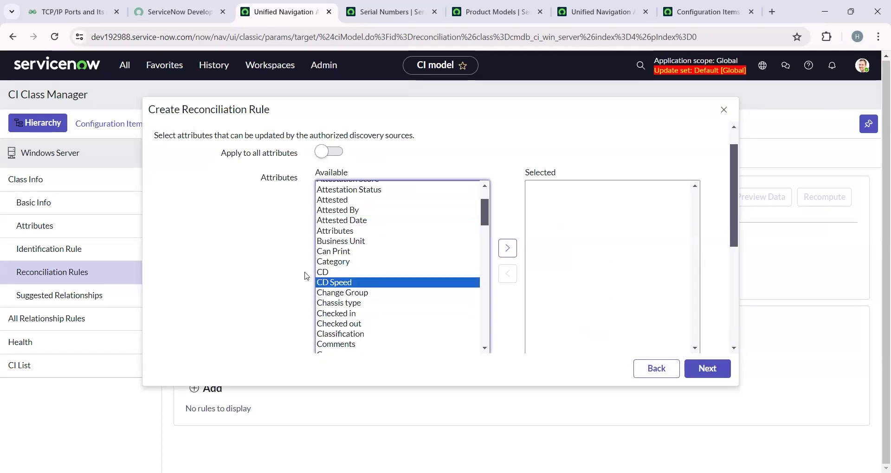
ctrl+click(366, 276)
click(365, 282)
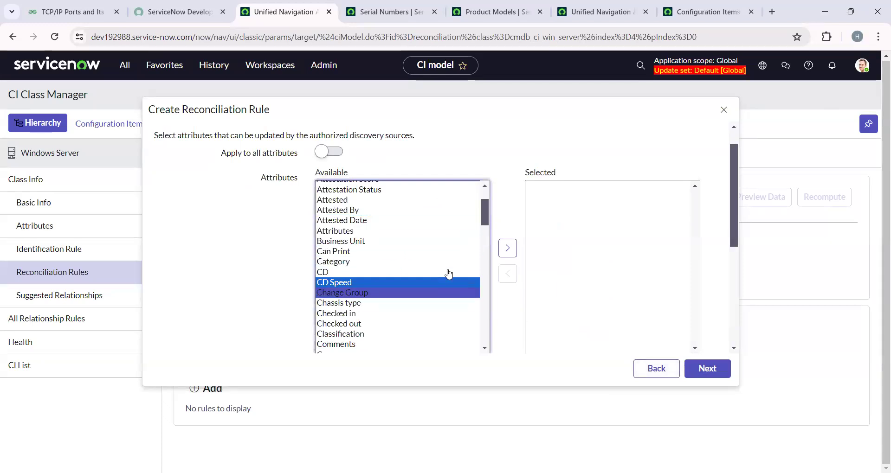
click(511, 251)
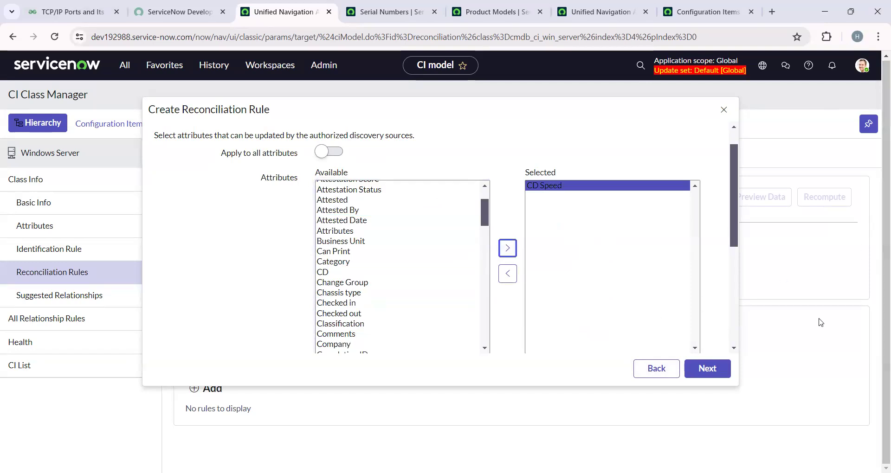
- Proceed to the filter condition and set it to Assigned to is not empty
click(706, 368)
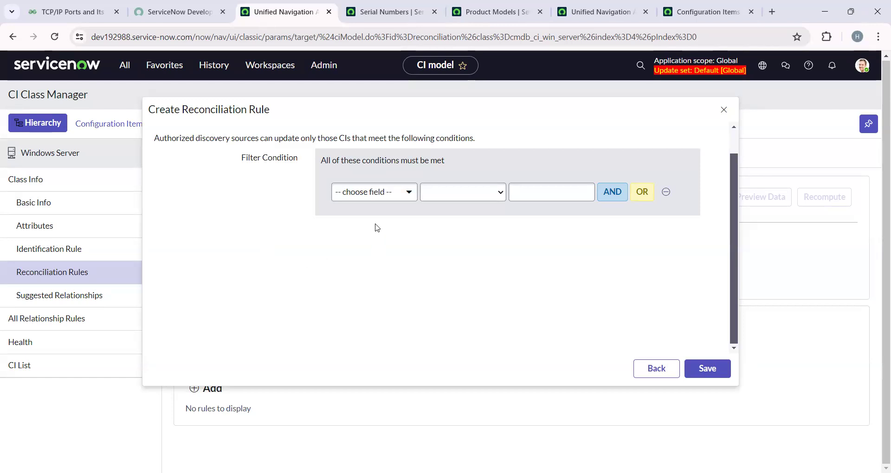
click(407, 198)
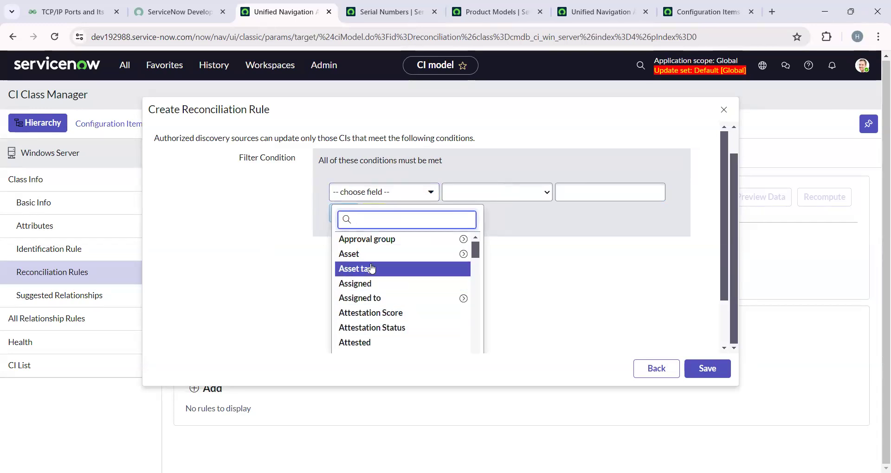
click(426, 298)
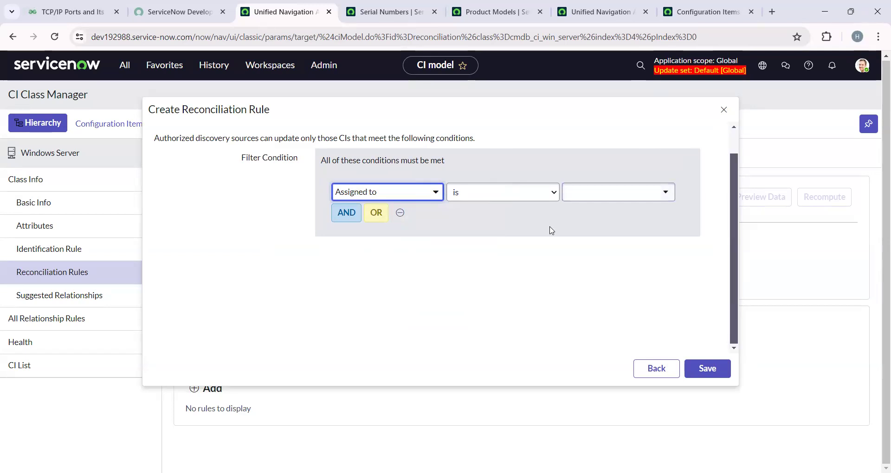
click(539, 201)
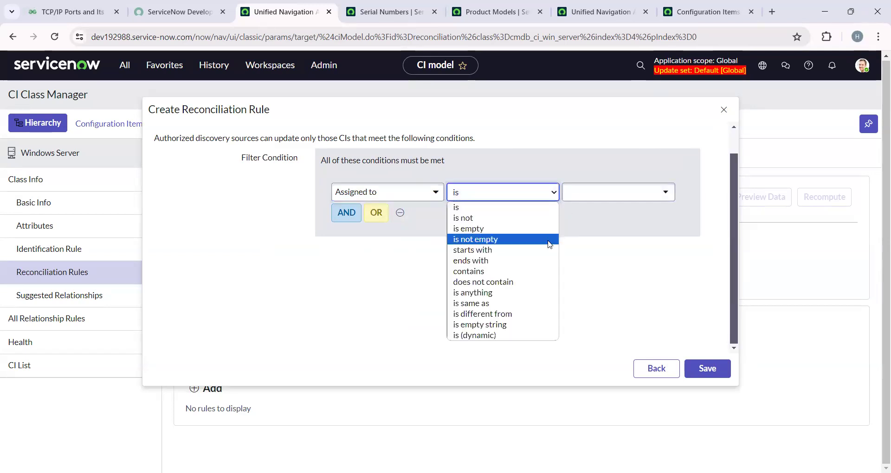
click(550, 240)
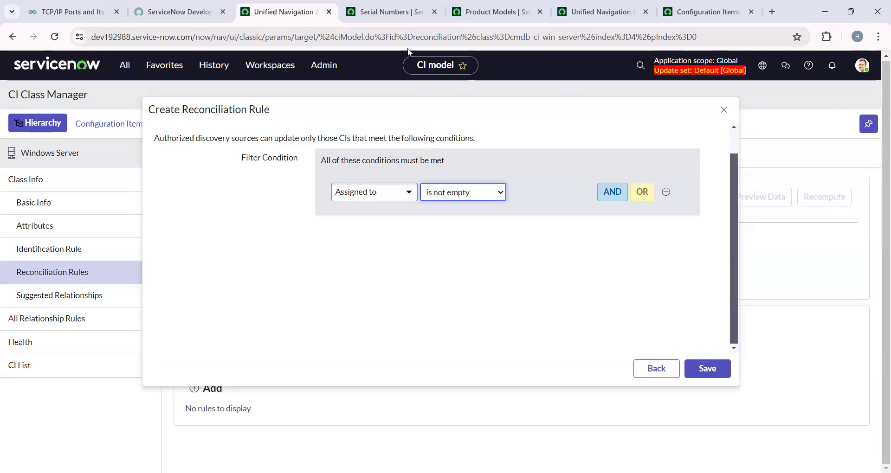
- Discard the unsaved reconciliation rule and examine the discovery source and effective duration settings for a data refresh rule without creating one
click(724, 110)
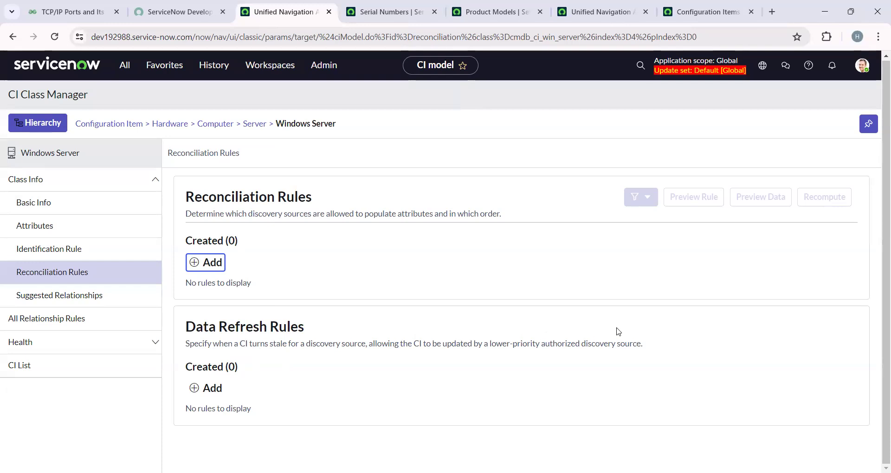
click(205, 392)
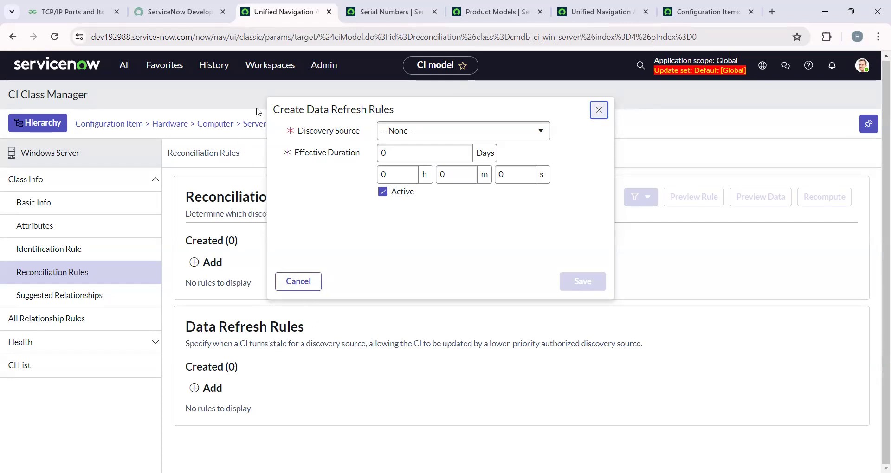
click(399, 128)
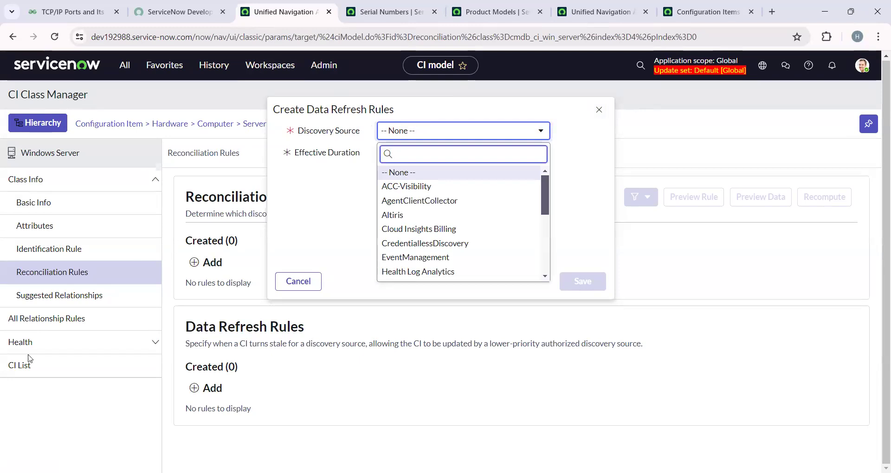
click(583, 196)
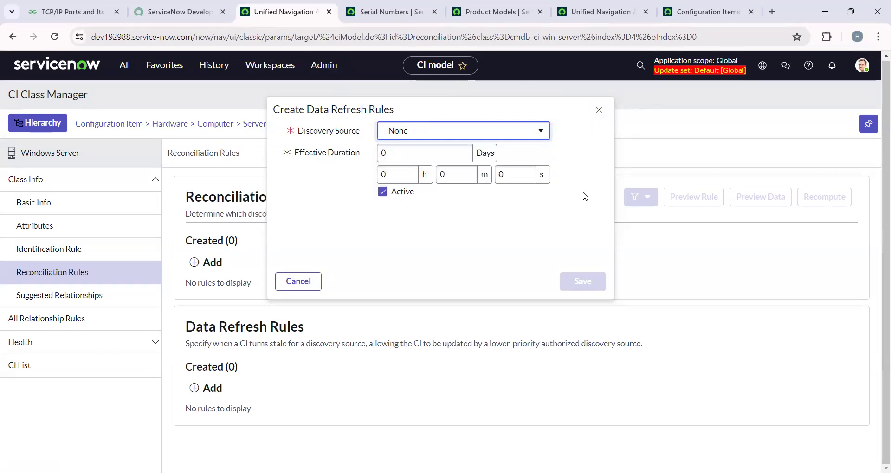
click(419, 159)
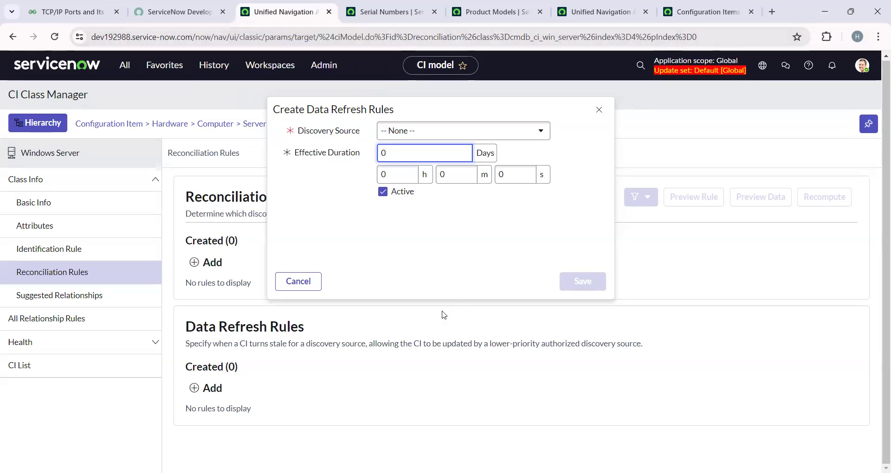
key(Escape)
- Open the Windows Server suggested relationships and view only the inbound ones before restoring both directions
click(82, 301)
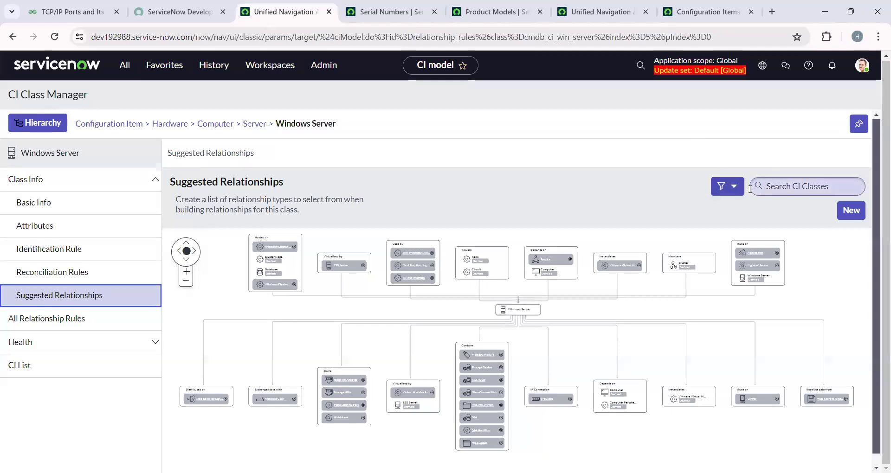
click(723, 191)
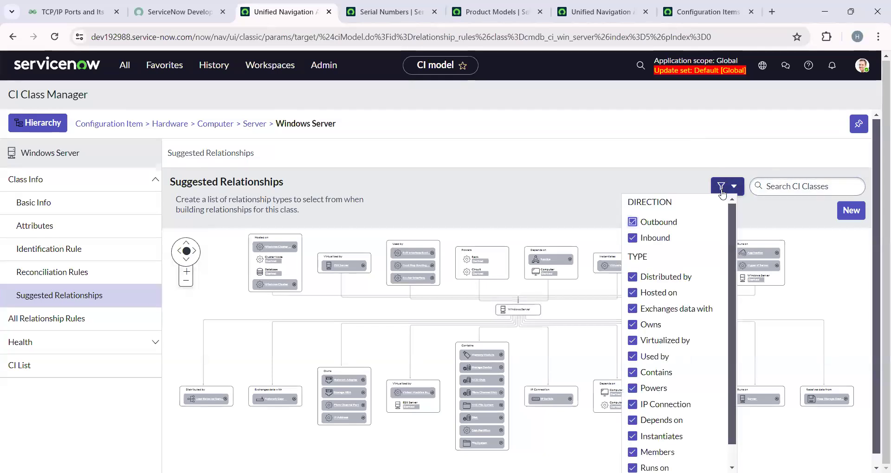
click(659, 222)
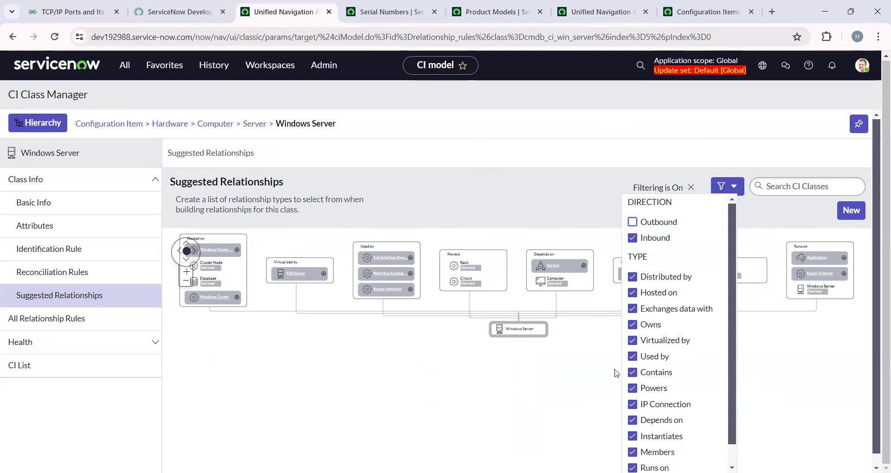
click(633, 222)
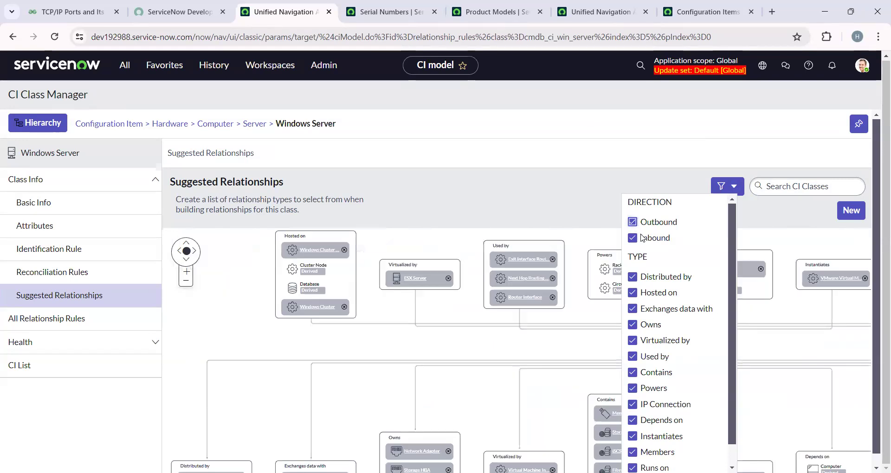
- Filter out inbound relationships and the types Owns, Distributed by, Hosted on, Exchanges data with, Virtualized by and Contains
click(637, 238)
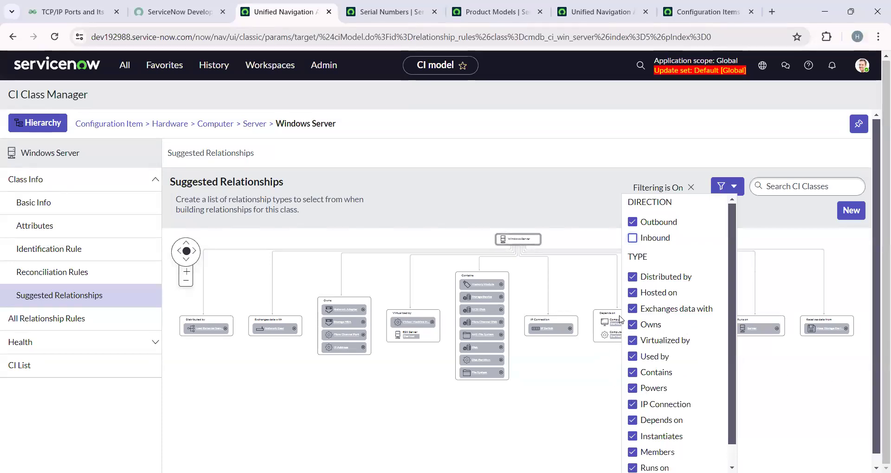
click(632, 325)
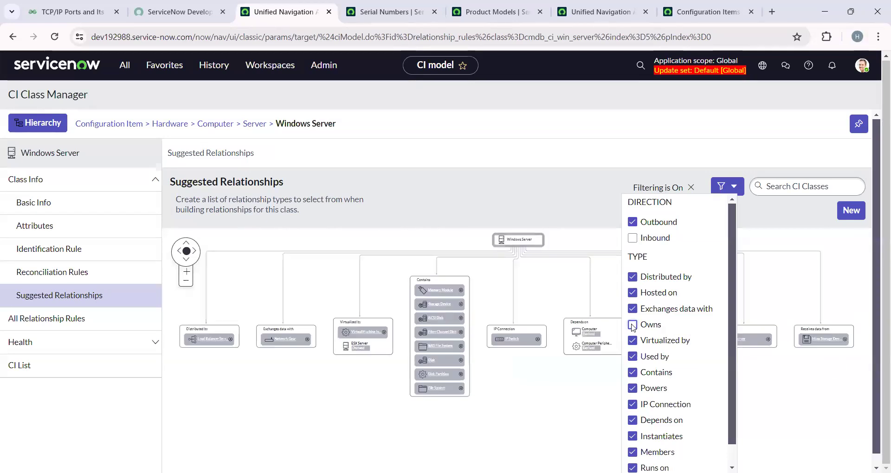
click(641, 278)
click(651, 294)
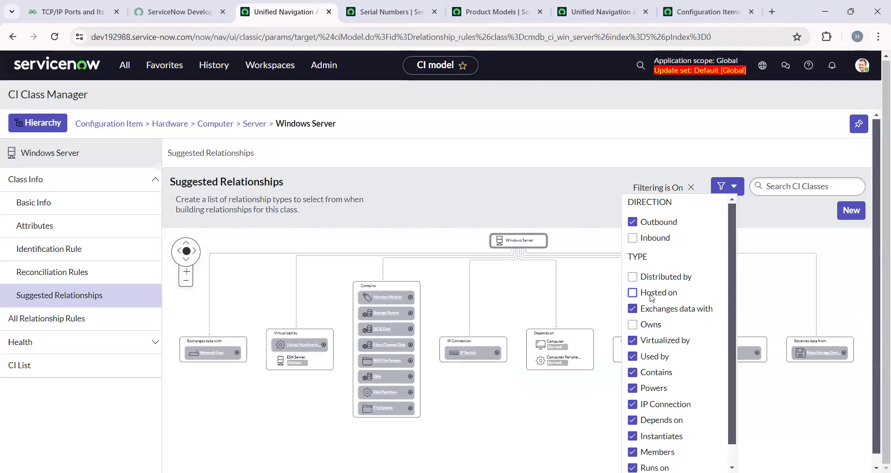
click(650, 309)
click(680, 343)
click(667, 374)
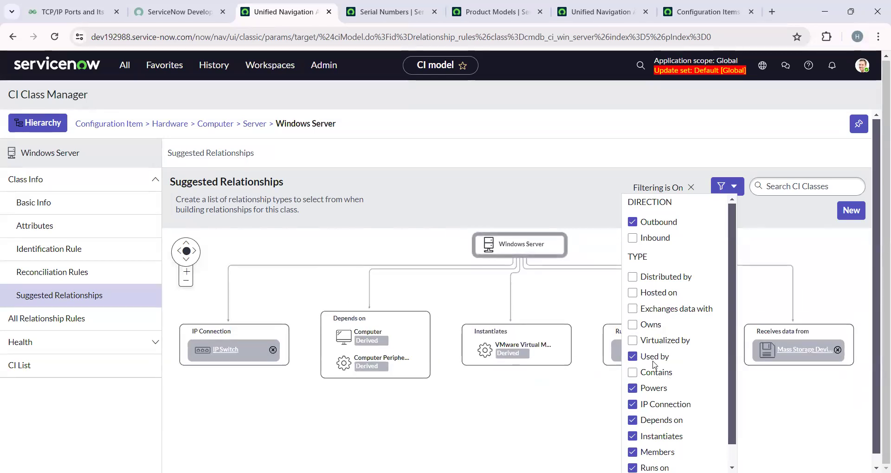
- Also exclude the types Used by, Powers, IP Connection, Depends on, Members and Instantiates from the relationship map
click(655, 358)
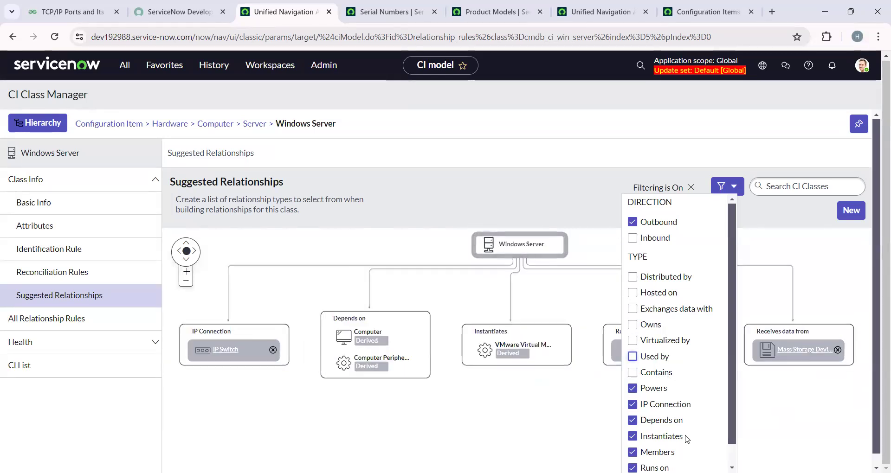
click(655, 390)
click(673, 405)
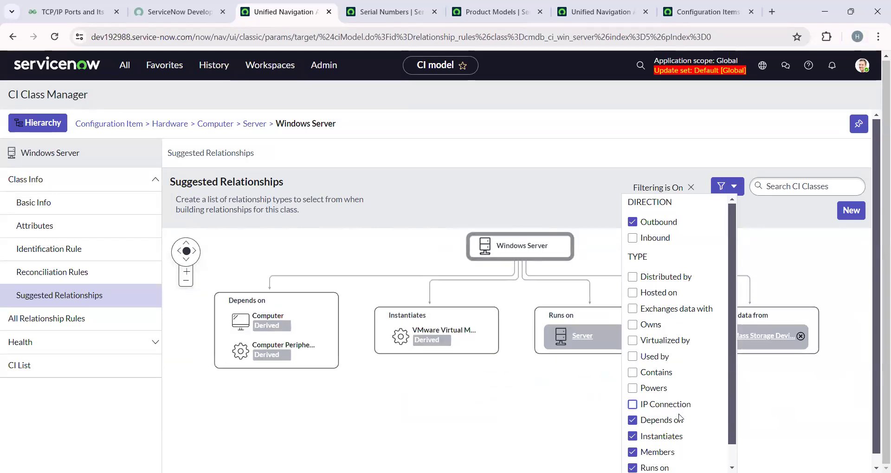
click(681, 420)
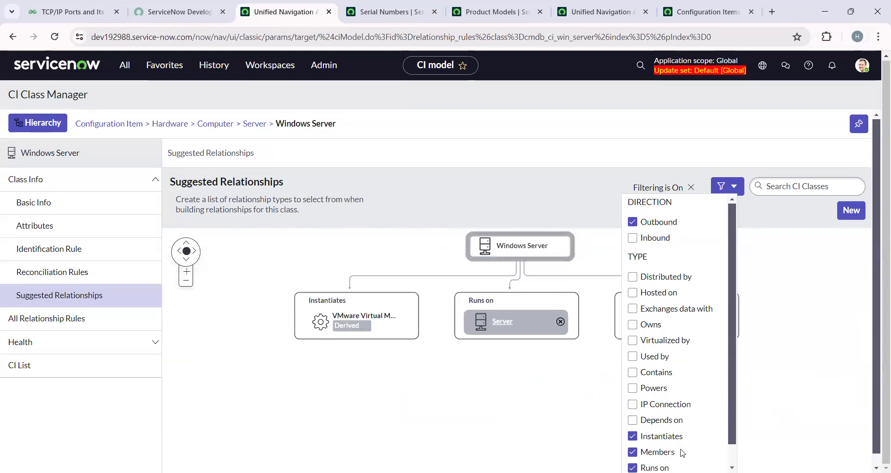
click(655, 452)
click(656, 436)
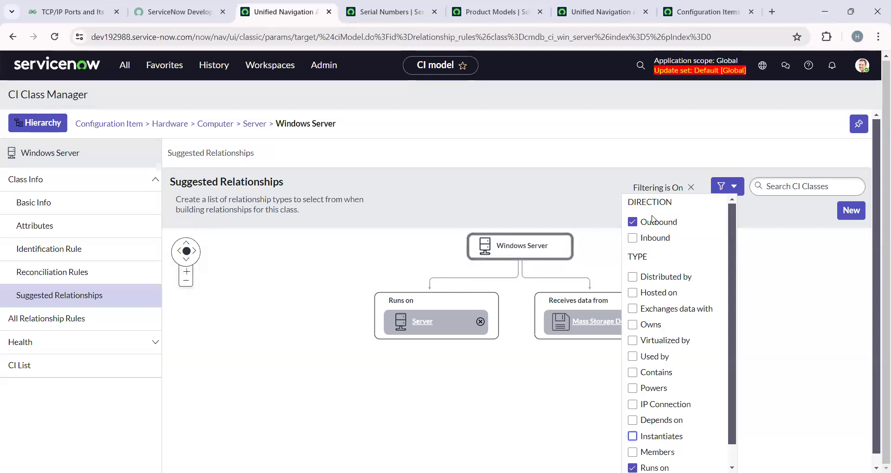
scroll(697, 334, down, 1)
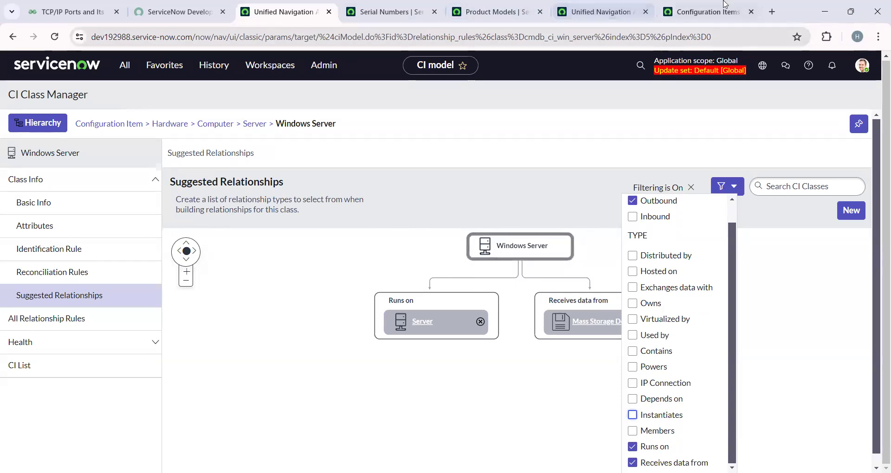
- In a new browser tab, search Google for "cmdb relationship types in servicenow" and open the documentation page CI relationships in the CMDB
click(771, 11)
click(734, 36)
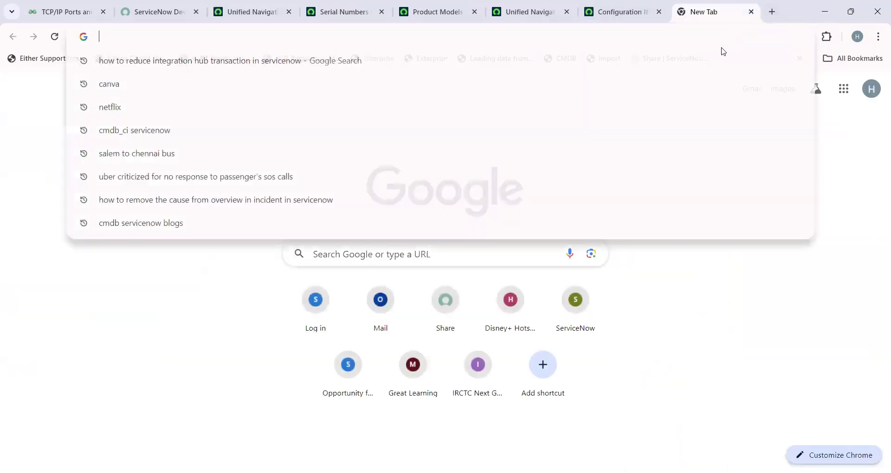
text(c)
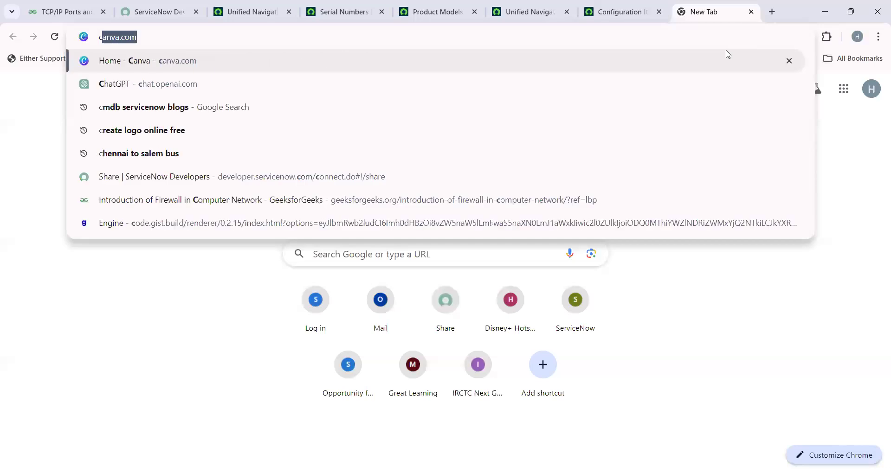
text(mdb)
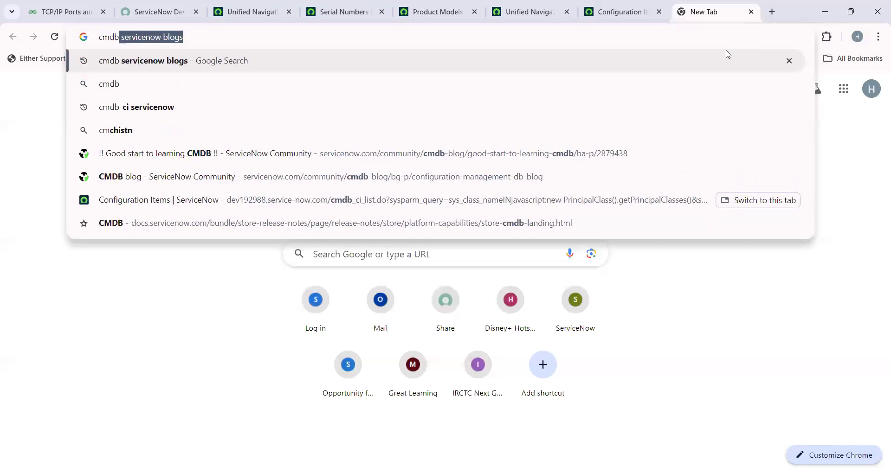
text( re)
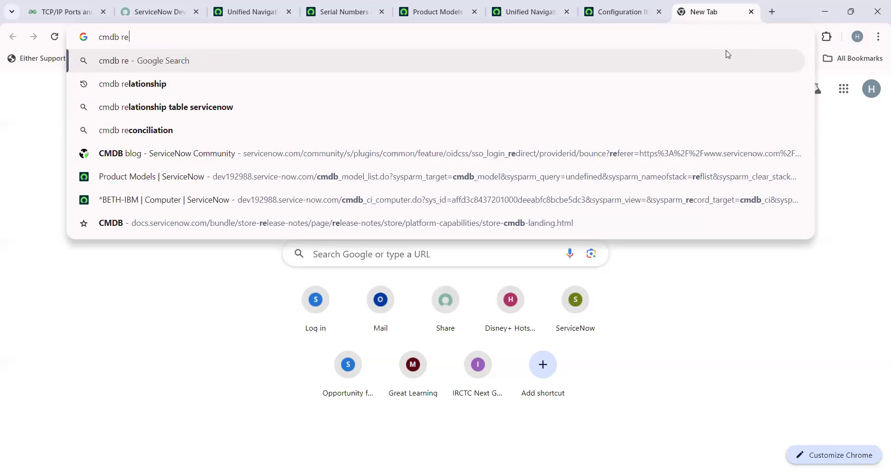
text(lat)
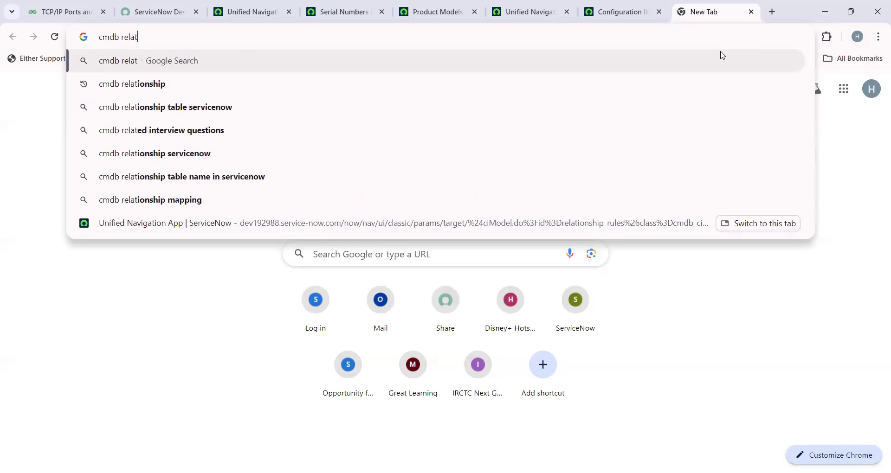
text(ionship )
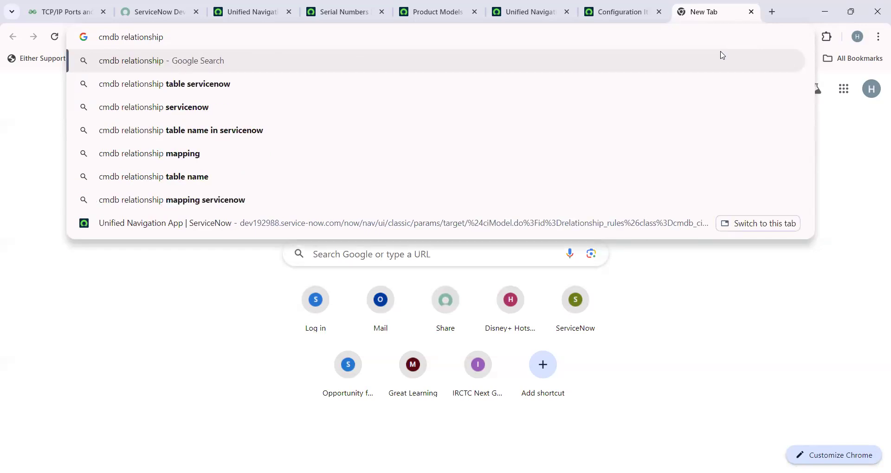
text(ty)
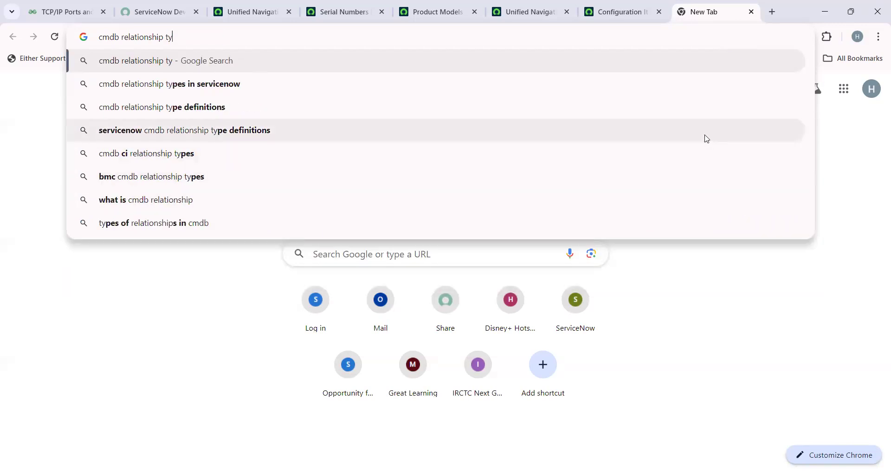
click(526, 84)
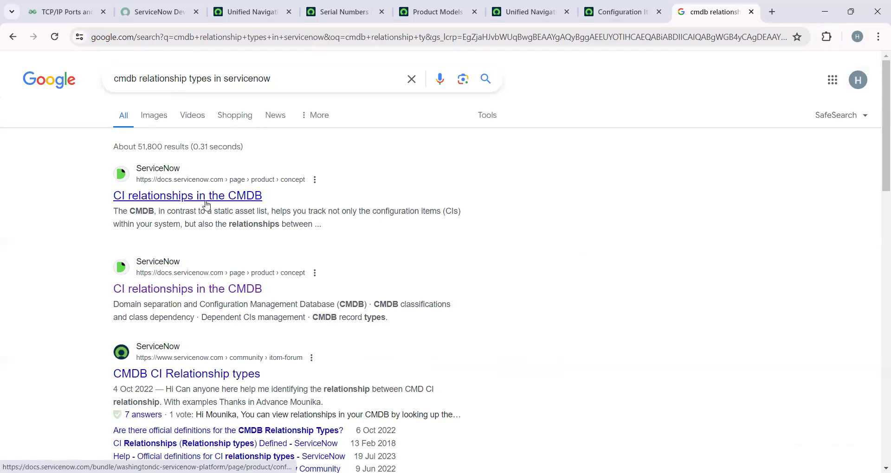
click(207, 206)
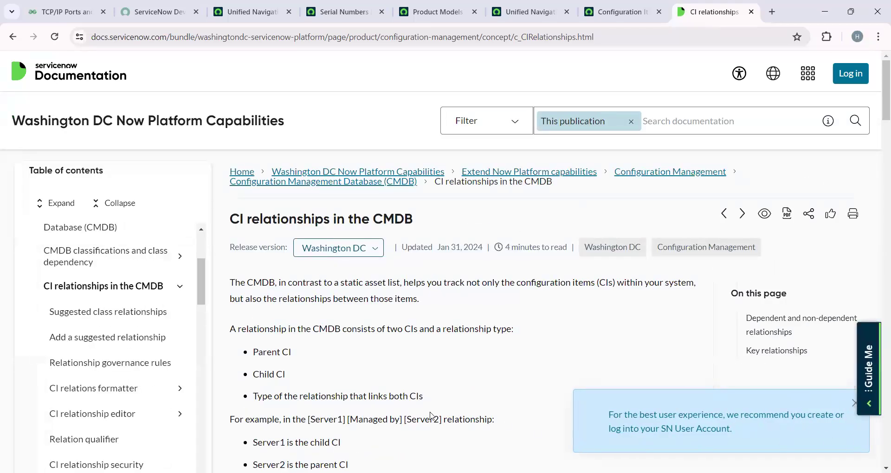
- Read the article's sections on dependent and non-dependent relationships and the key relationships table with its parent, child and description entries
scroll(414, 362, down, 4)
scroll(415, 360, up, 1)
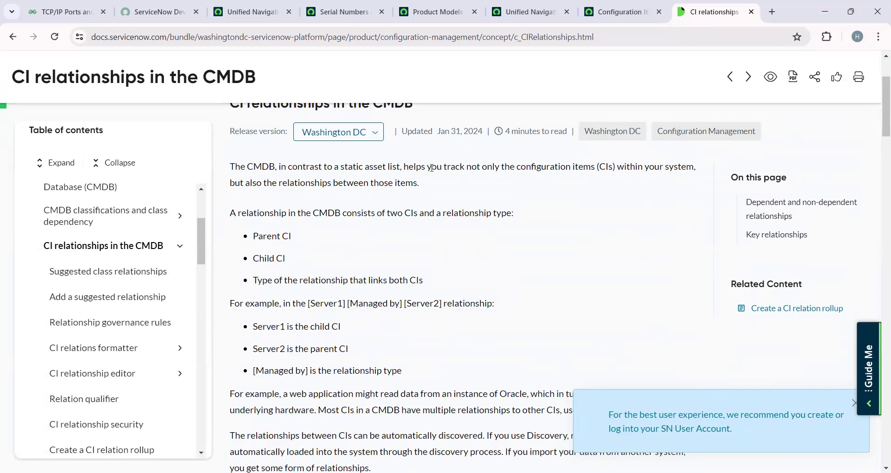
scroll(478, 186, down, 8)
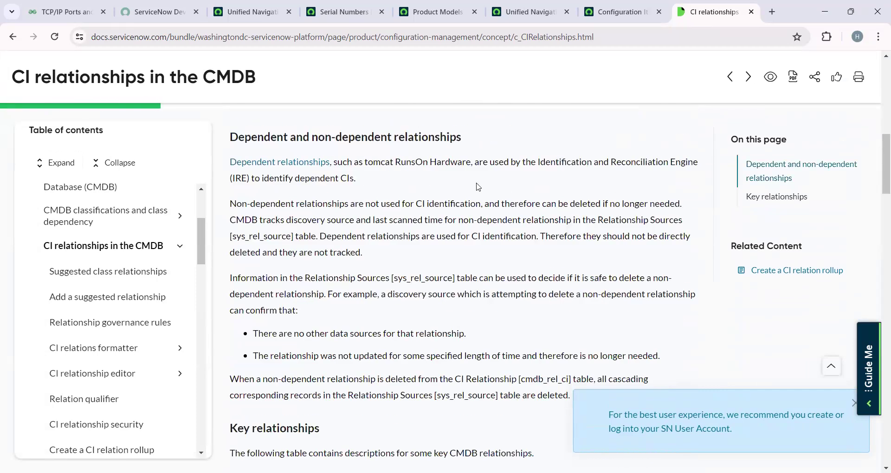
scroll(478, 187, up, 1)
scroll(479, 188, down, 7)
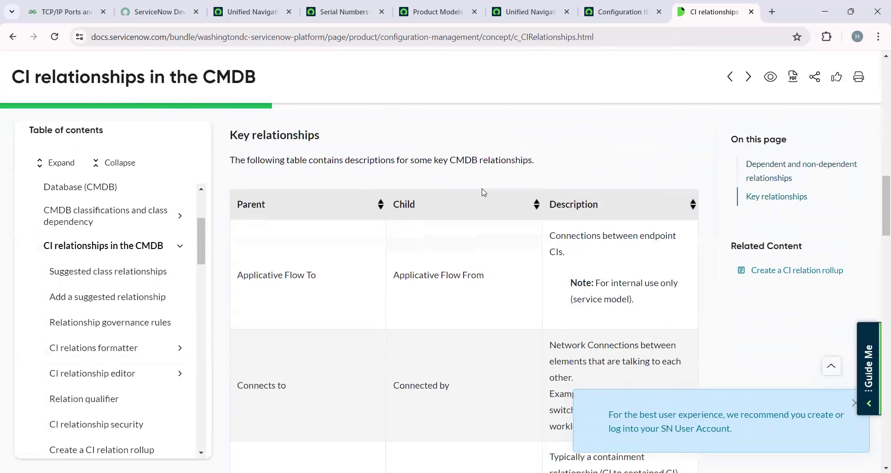
scroll(481, 191, down, 1)
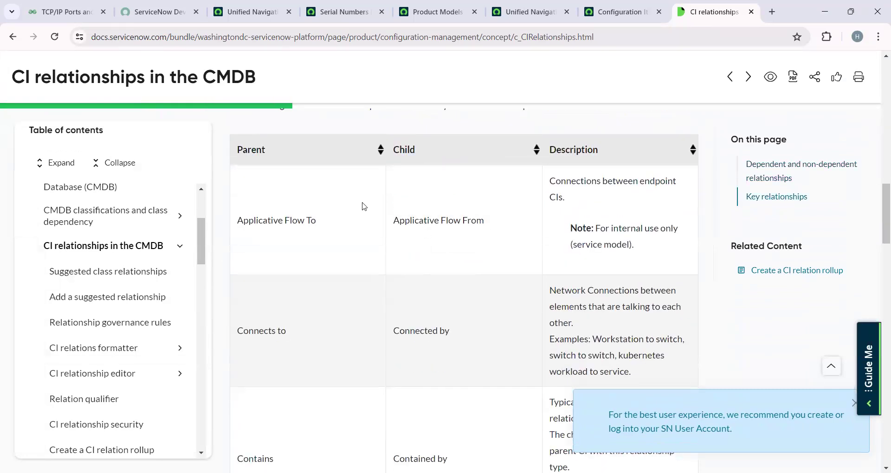
scroll(376, 212, down, 2)
scroll(505, 238, down, 3)
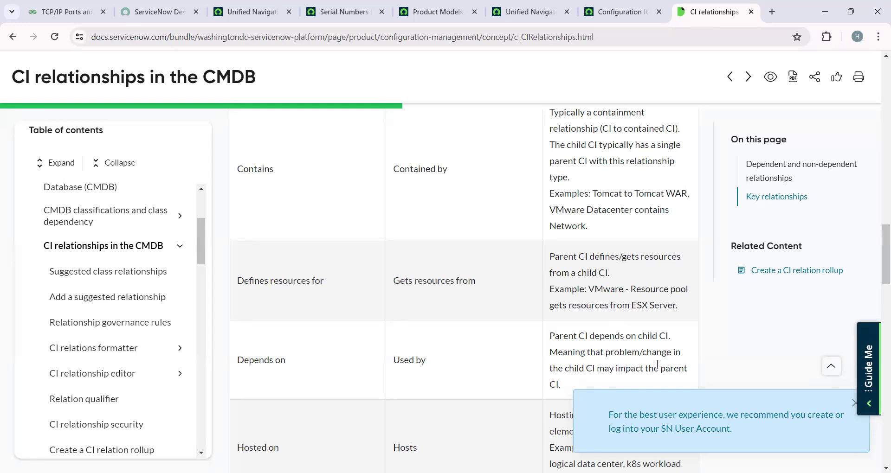
scroll(657, 364, down, 1)
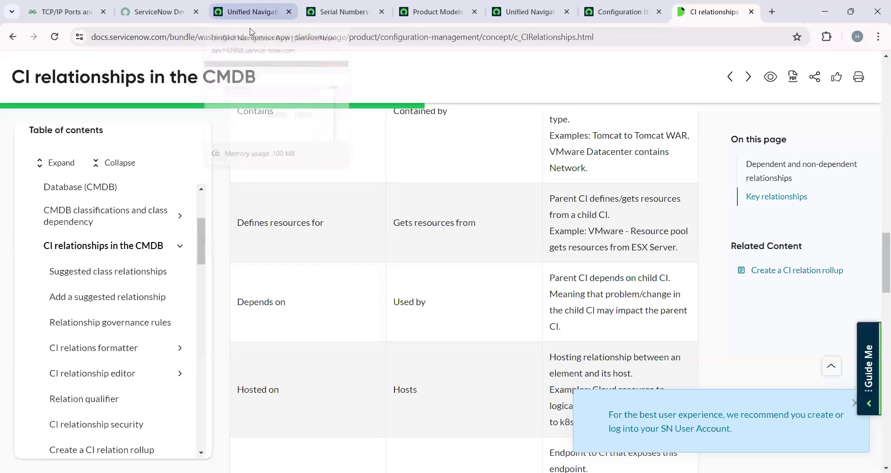
- Return to the Class Manager tab, open the incident table's list with incident.LIST, and open incident INC0009009
click(260, 12)
click(124, 65)
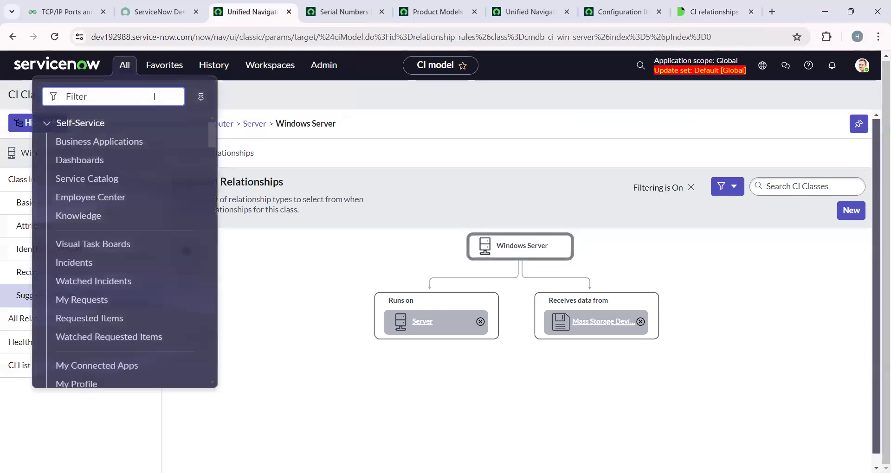
text(in)
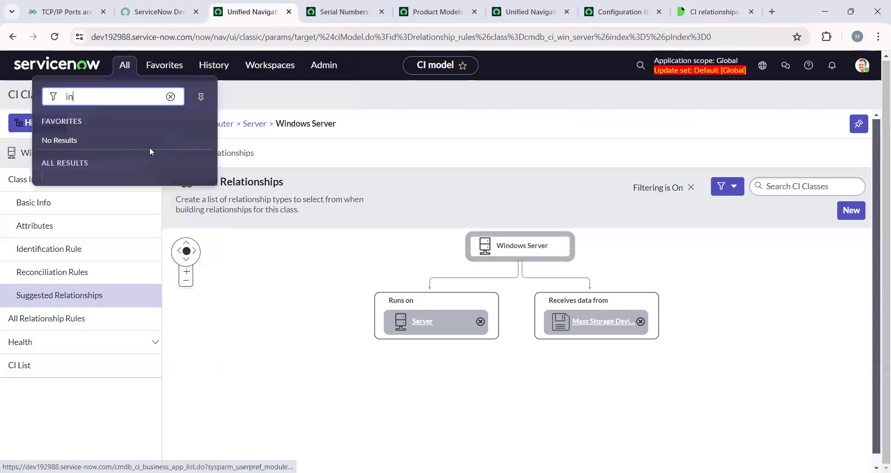
text(cident)
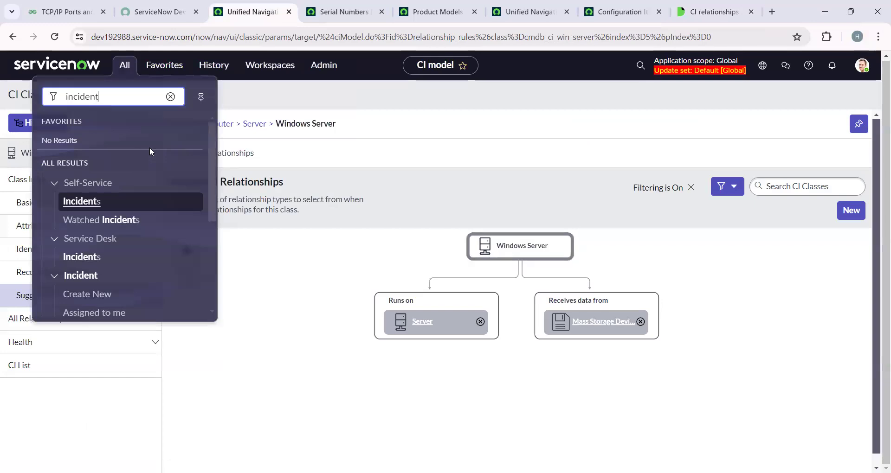
text(.LIST)
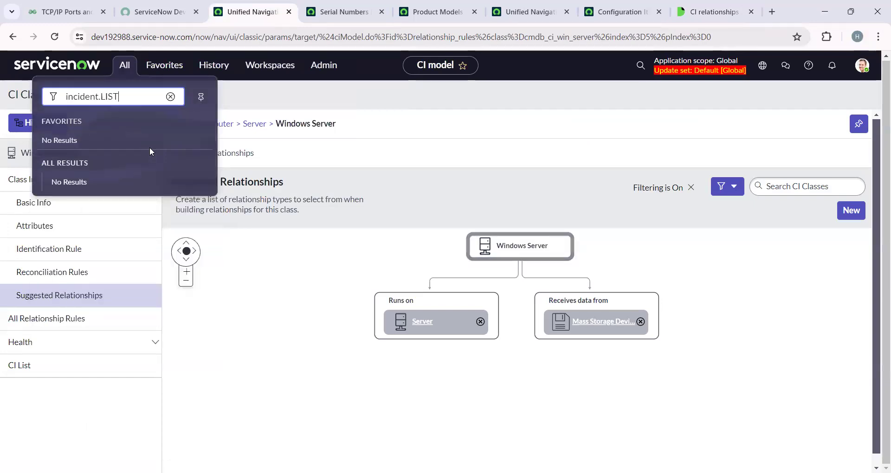
key(Return)
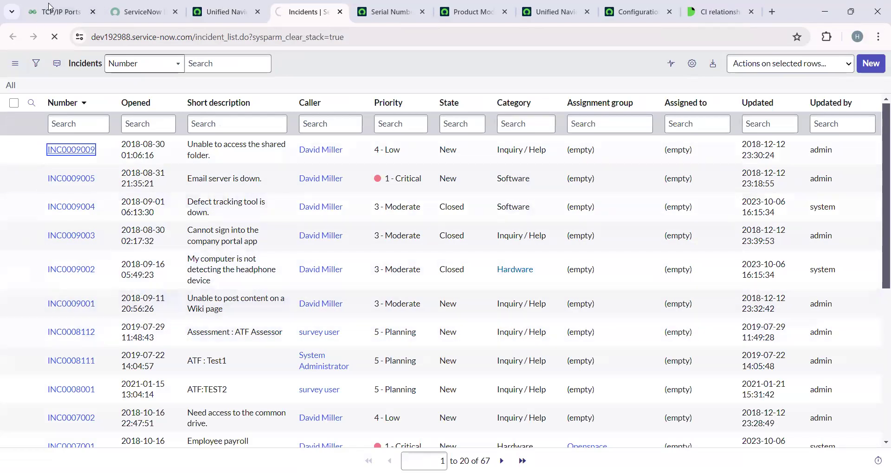
click(63, 152)
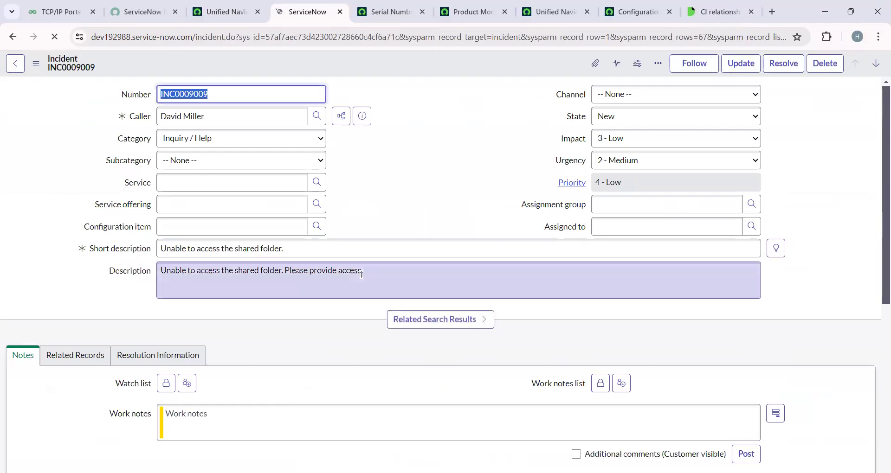
- Examine the incident's Affected CIs and Impacted Services/CIs related lists
scroll(352, 276, down, 8)
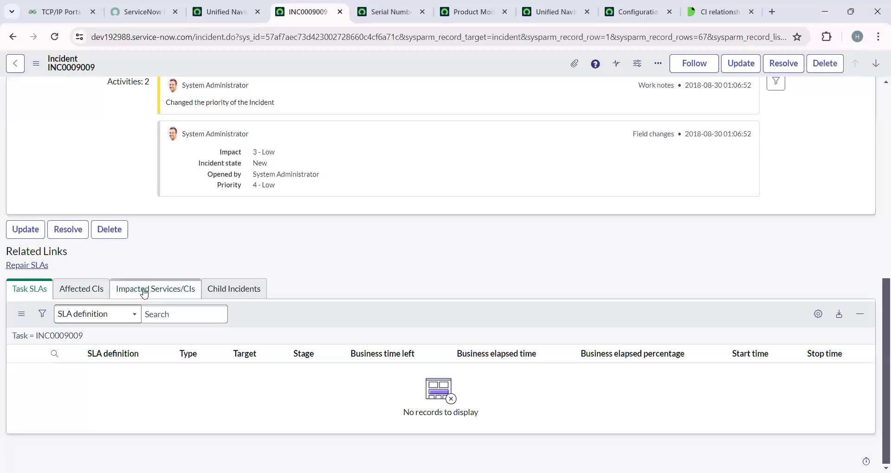
click(85, 297)
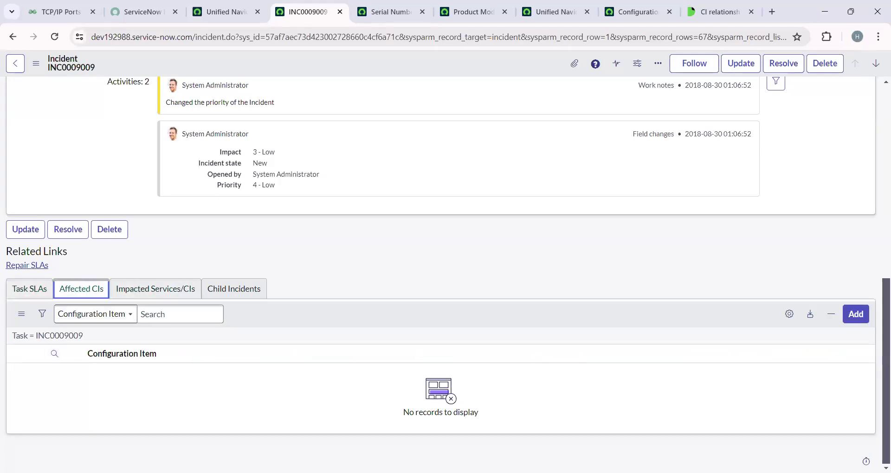
click(151, 289)
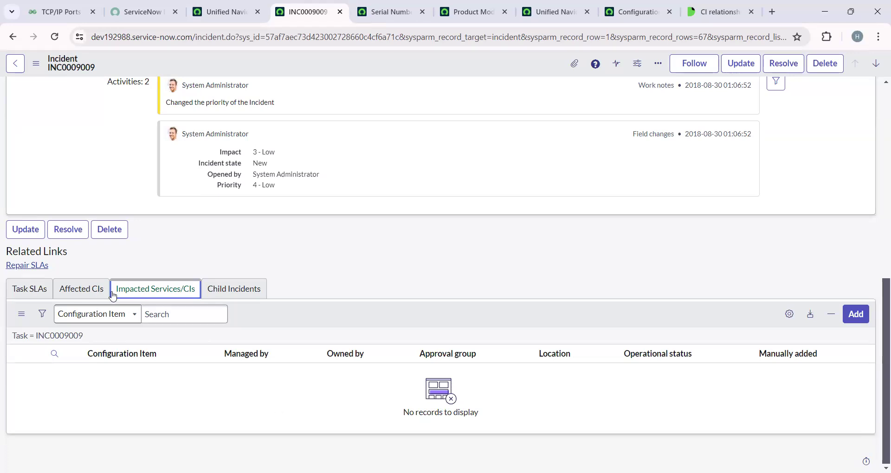
- Set the incident's configuration item to *ASSET-IBM and save the record without leaving the form
scroll(244, 245, up, 15)
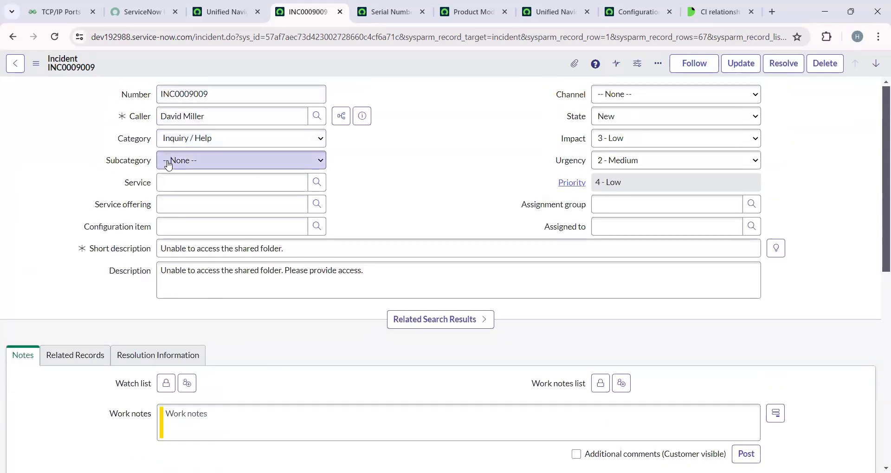
click(317, 228)
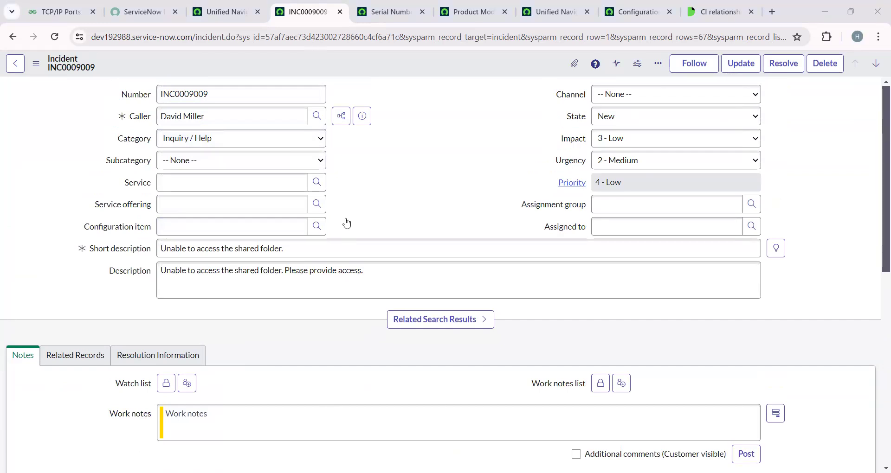
right_click(410, 68)
click(415, 71)
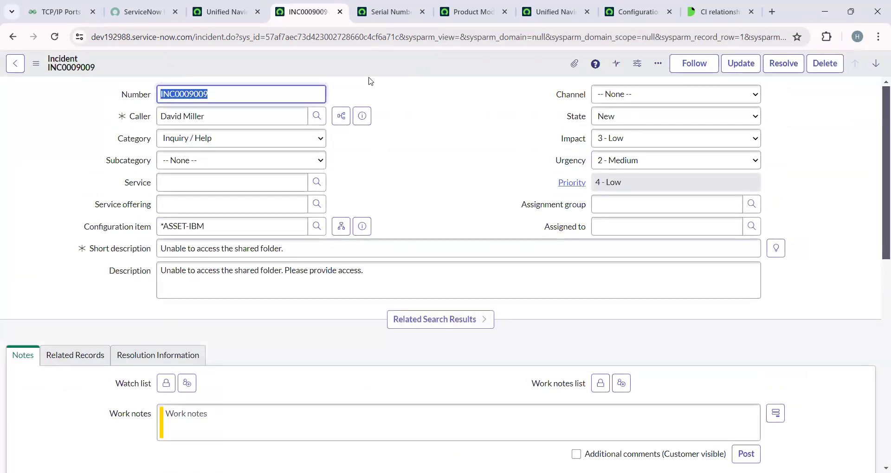
- Compare the saved incident's Affected CIs and Impacted Services/CIs lists with its Configuration item field
scroll(171, 295, down, 9)
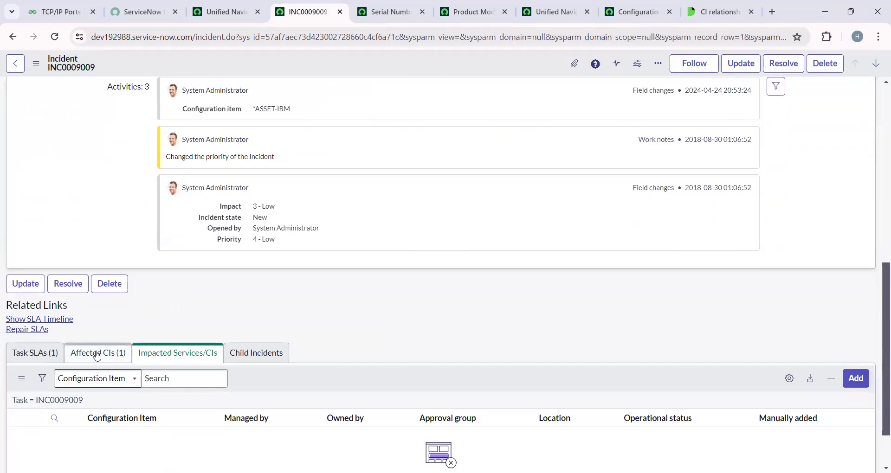
click(106, 357)
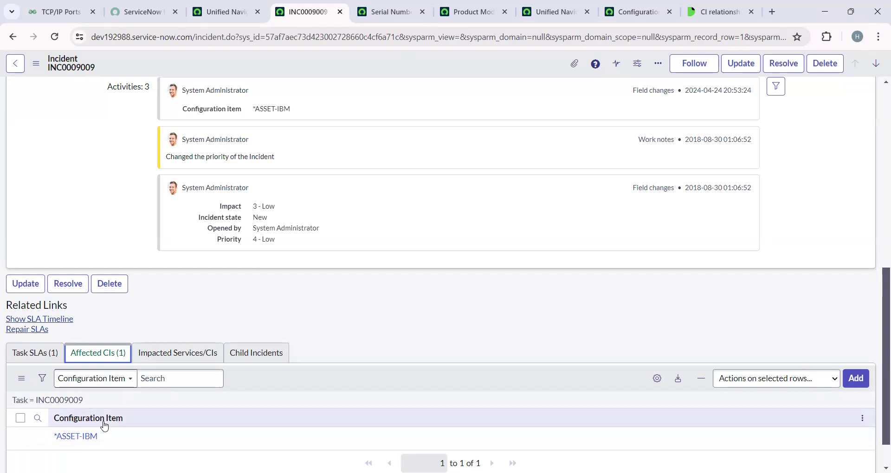
click(165, 354)
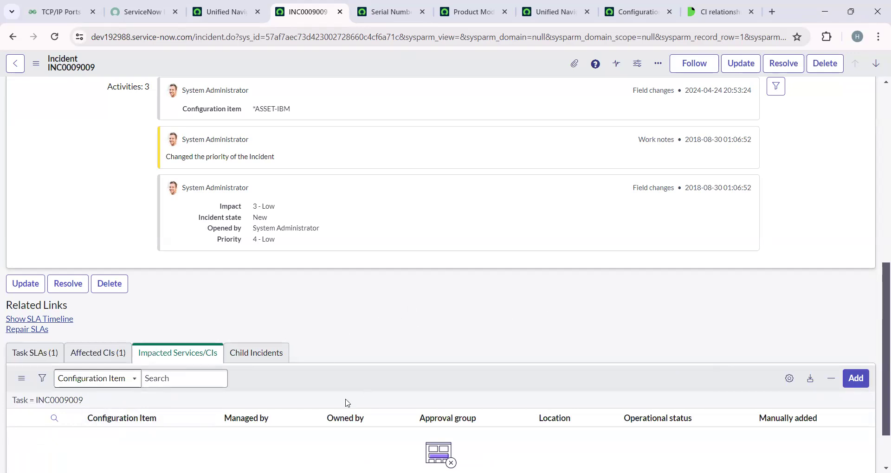
scroll(281, 421, up, 5)
scroll(282, 422, up, 4)
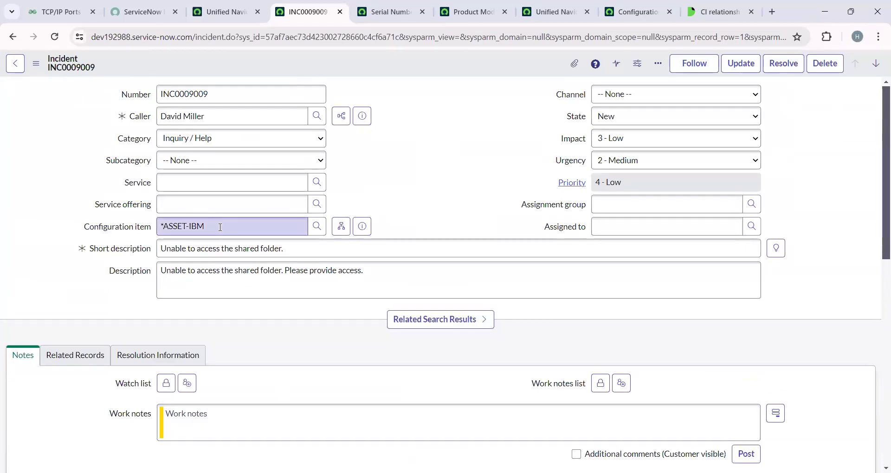
scroll(221, 227, down, 12)
click(173, 353)
scroll(231, 398, up, 12)
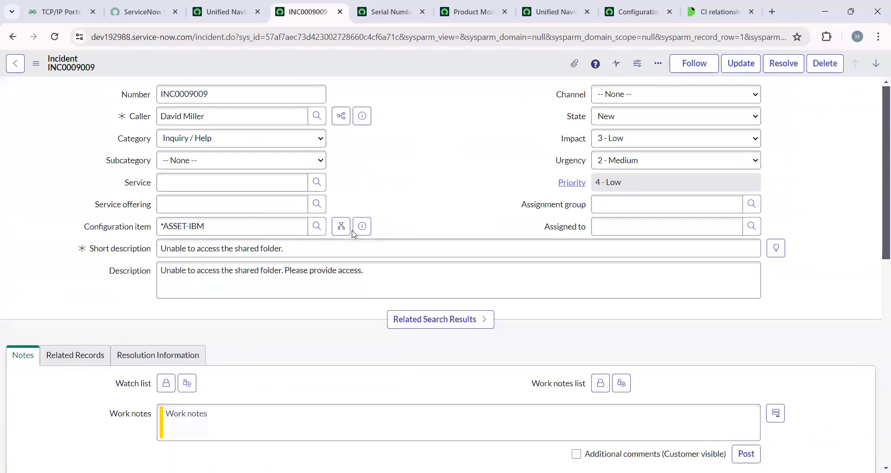
- Open the dependency map of the *ASSET-IBM configuration item and view the actions available for its computer node
click(343, 231)
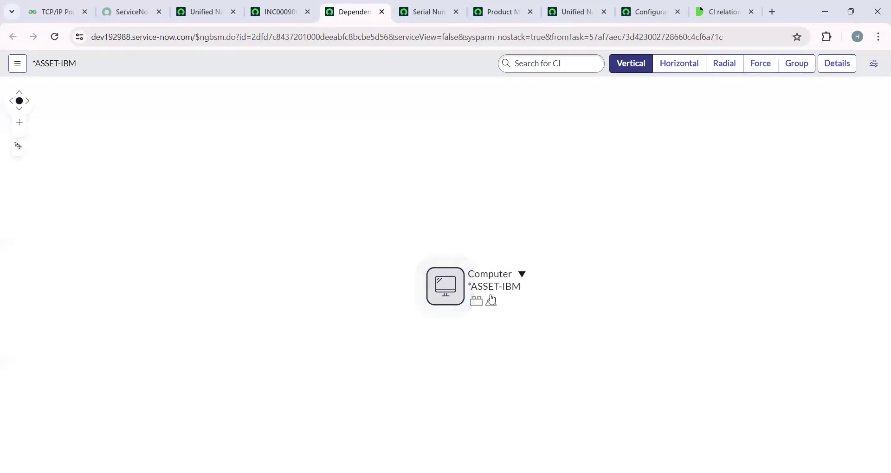
click(522, 275)
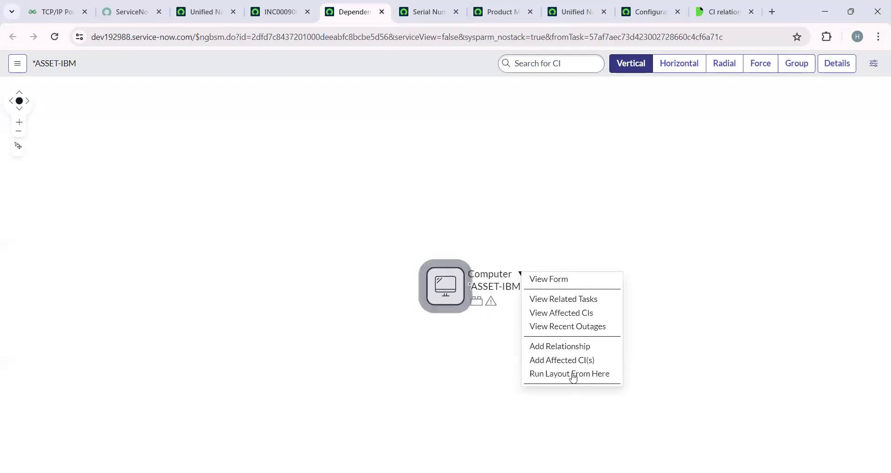
click(498, 272)
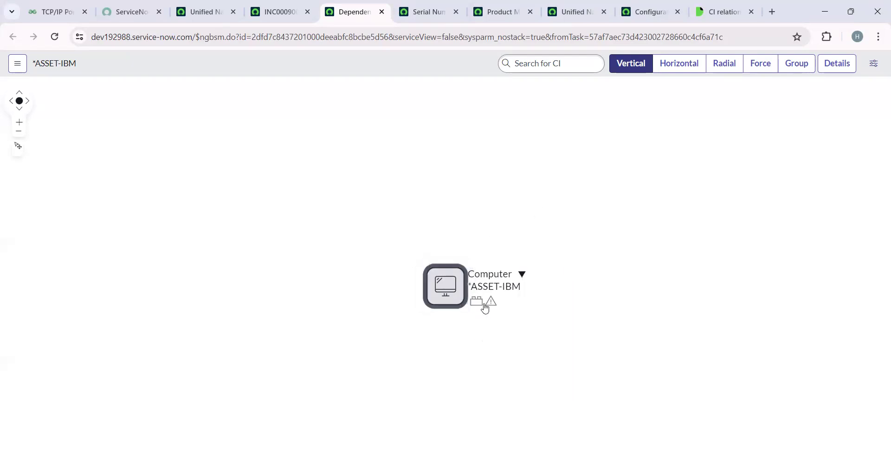
- Go back to incident INC0009009 and review its Affected CIs and Impacted Services/CIs lists again
click(277, 12)
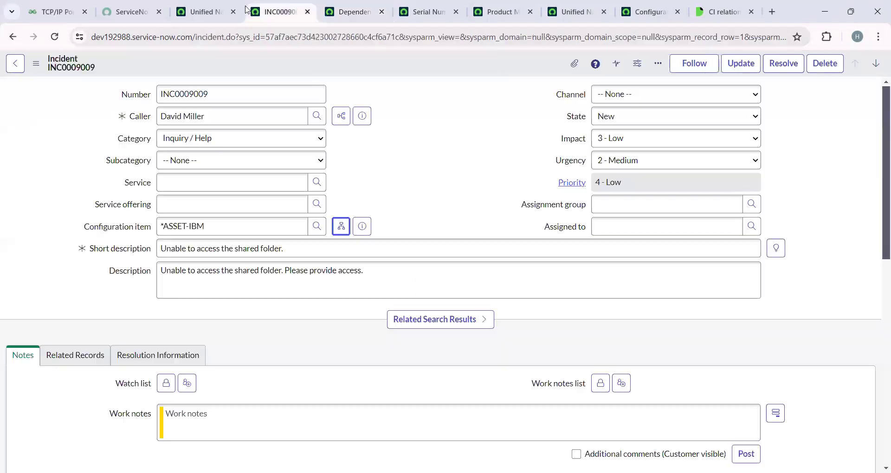
scroll(227, 260, down, 10)
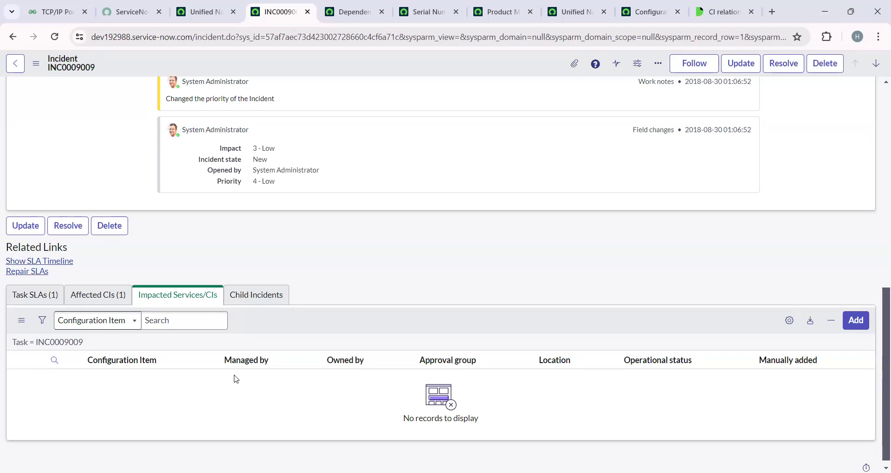
click(91, 296)
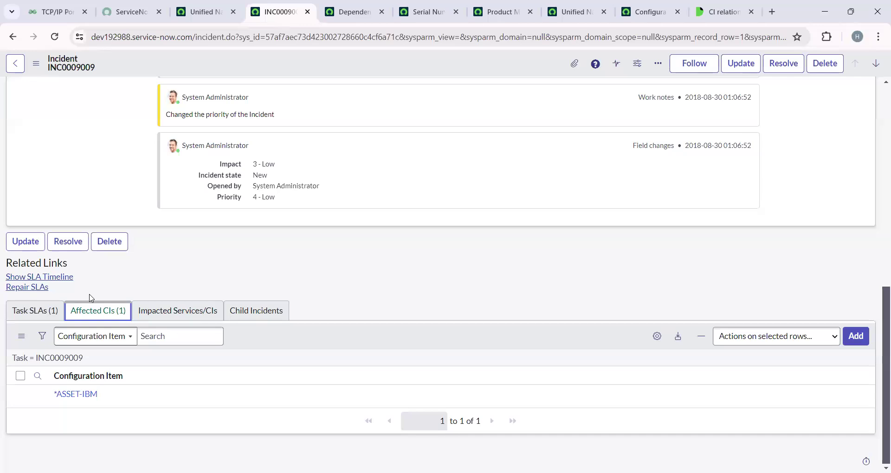
click(169, 311)
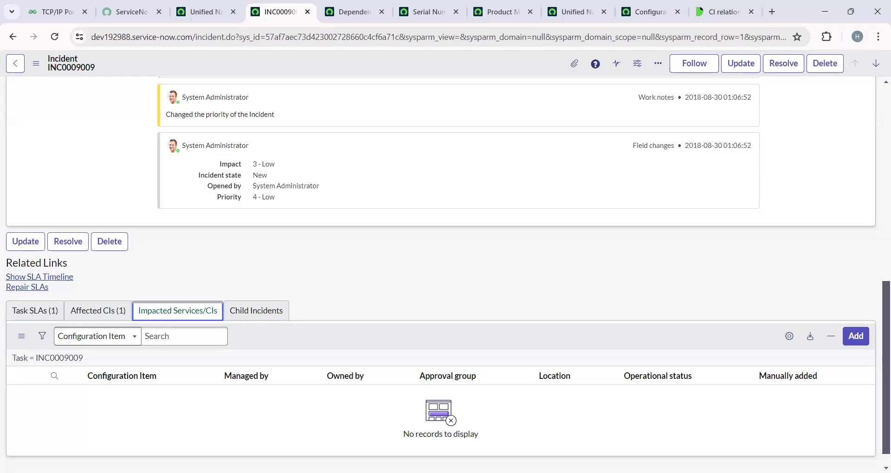
click(557, 4)
click(510, 6)
click(427, 7)
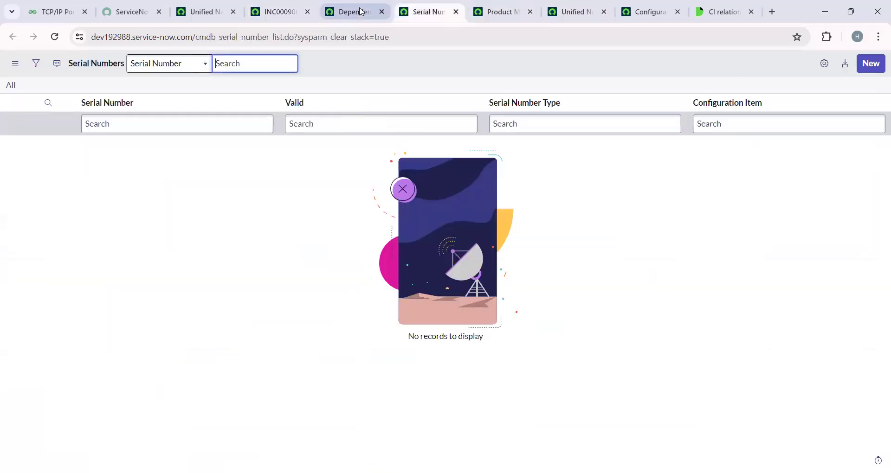
click(355, 6)
click(289, 6)
click(205, 11)
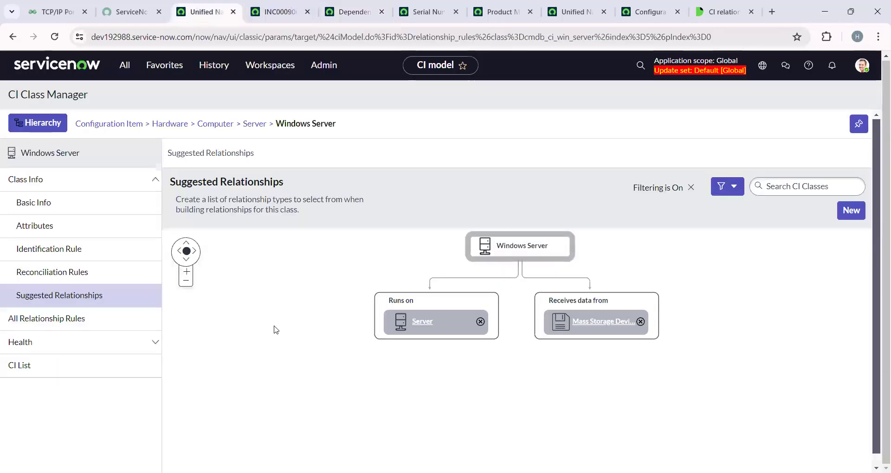
- Return to the CI relationships documentation and read the rest of the key relationships table through the suggested class relationships section
click(718, 6)
click(403, 43)
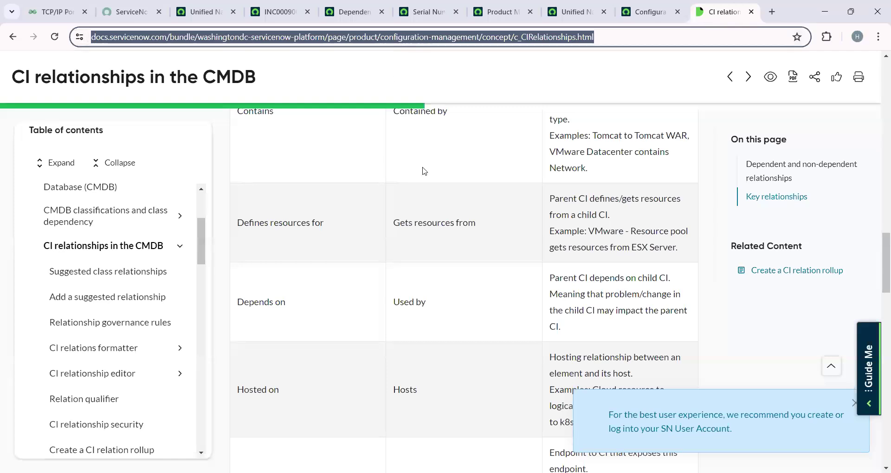
scroll(522, 335, down, 3)
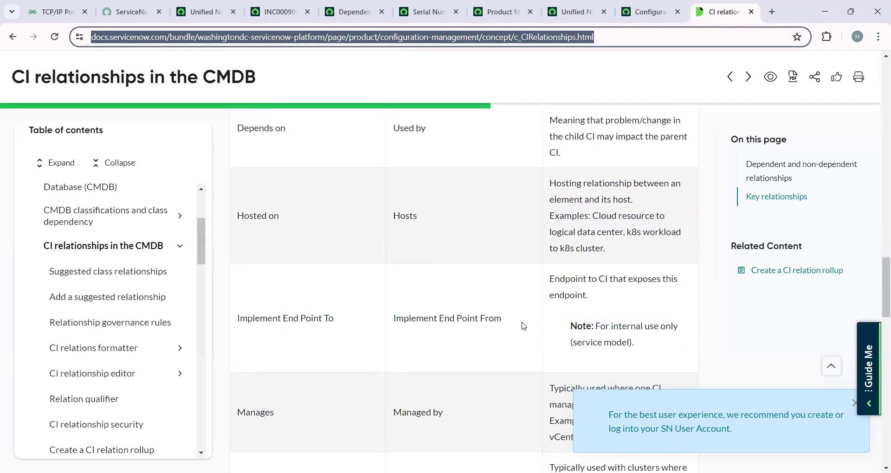
scroll(520, 345, down, 10)
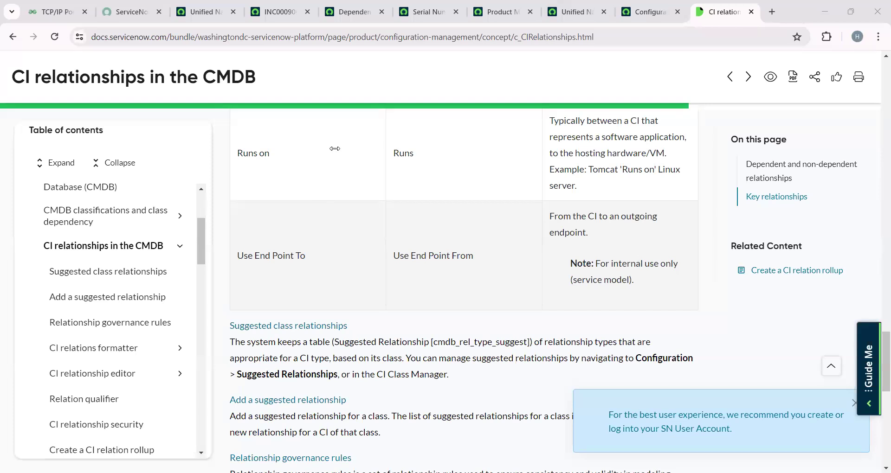
scroll(445, 251, up, 6)
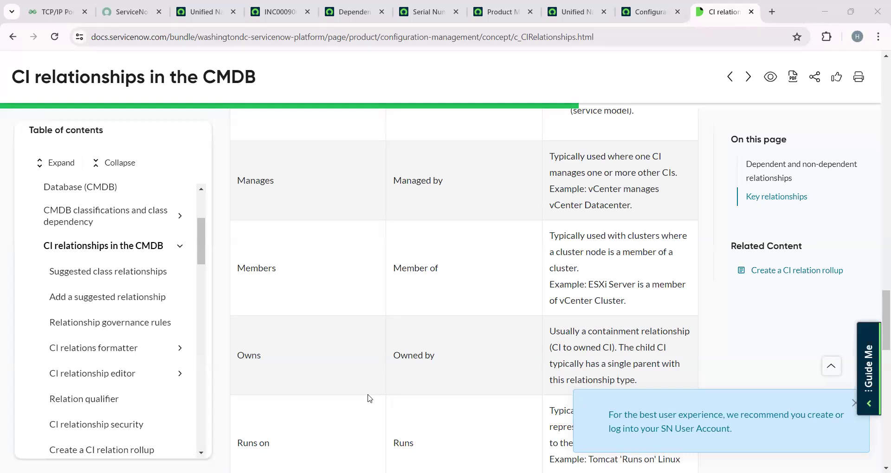
scroll(370, 398, down, 5)
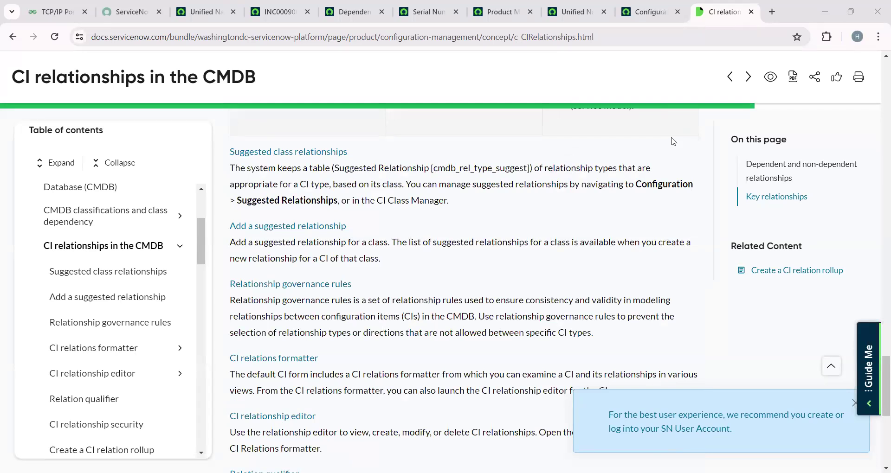
- Copy the table name cmdb_rel_type_suggest from the article and open that table's list in ServiceNow with cmdb_rel_type_suggest.LIST
double_click(489, 167)
key(ctrl+c)
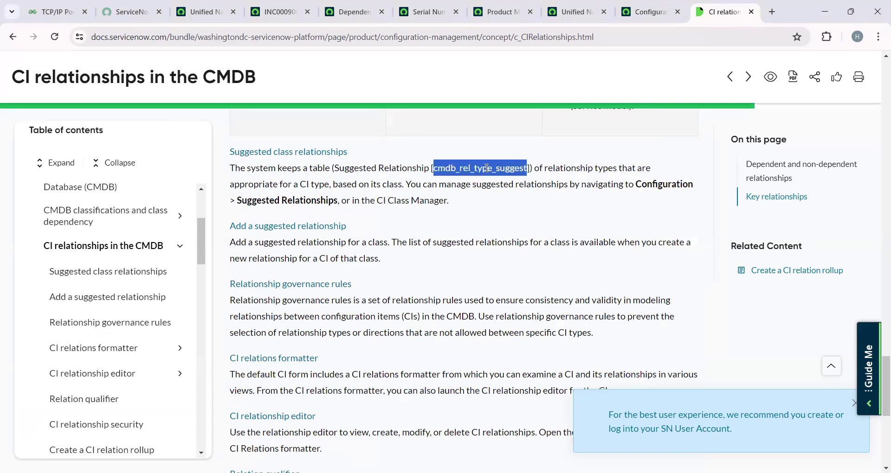
click(217, 9)
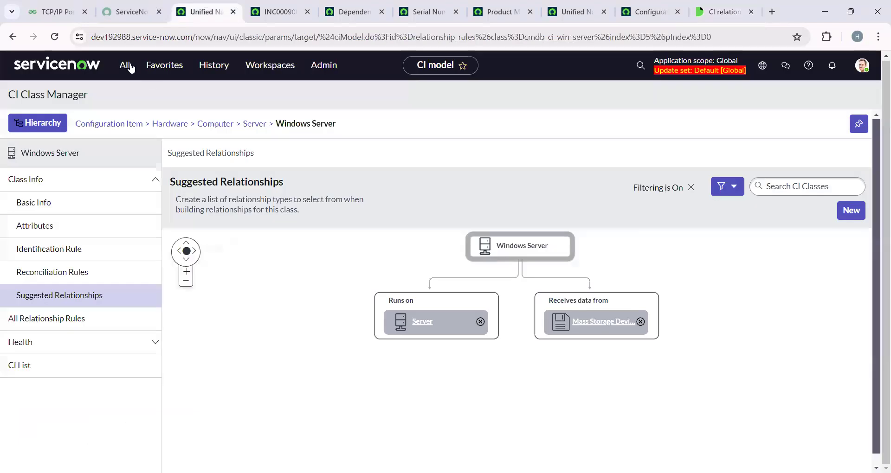
click(126, 65)
key(ctrl+v)
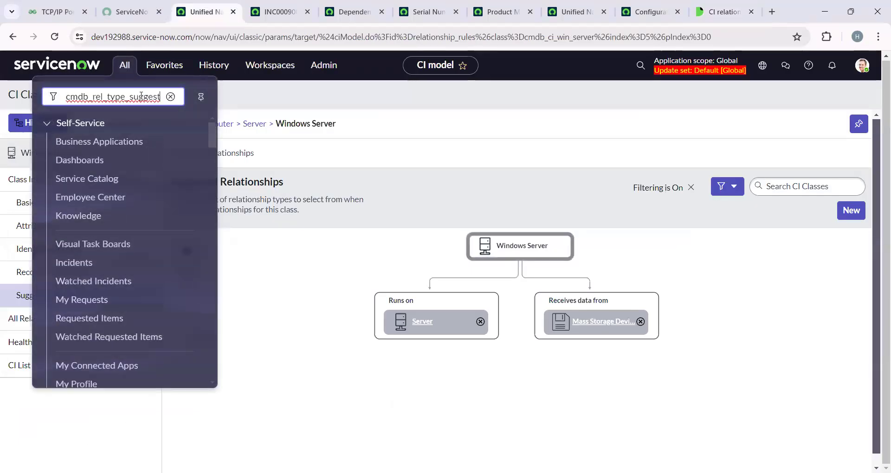
text(.LIST)
key(Return)
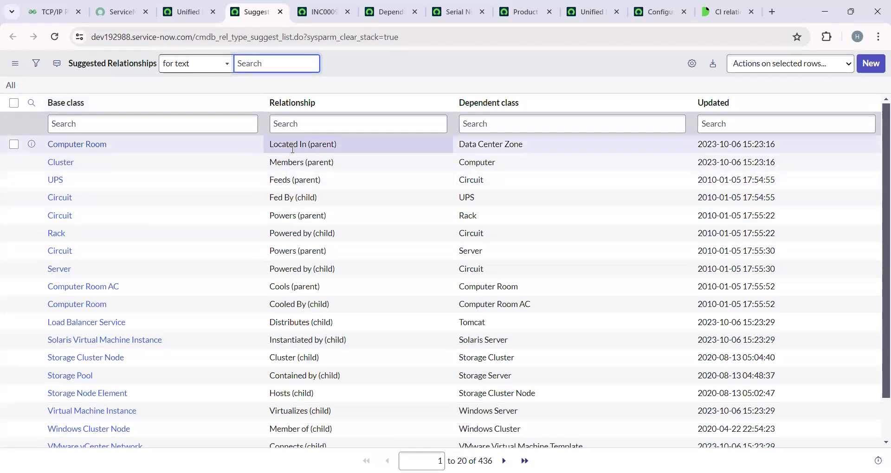
- Review the suggested relationships on the first page of the list and advance to the next page of records
scroll(309, 283, down, 2)
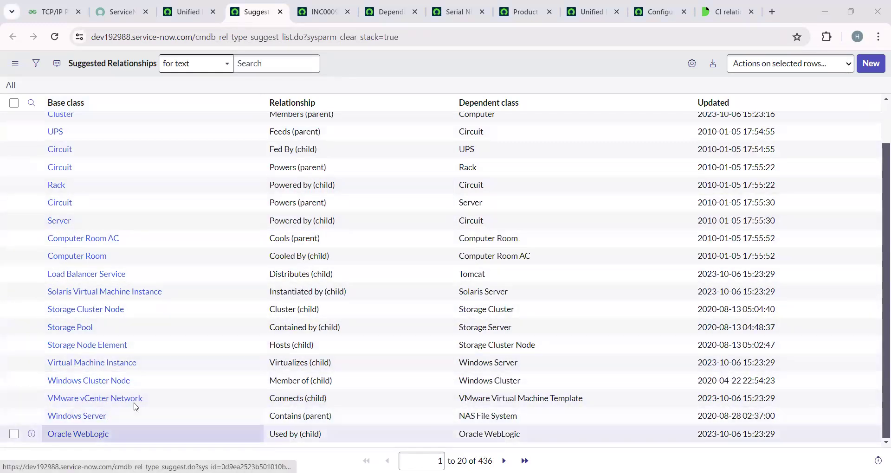
scroll(140, 392, up, 1)
scroll(144, 386, down, 1)
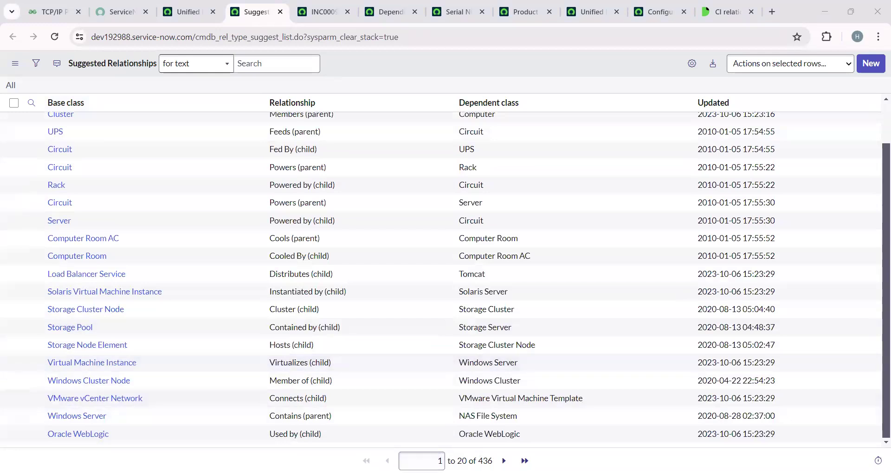
click(504, 461)
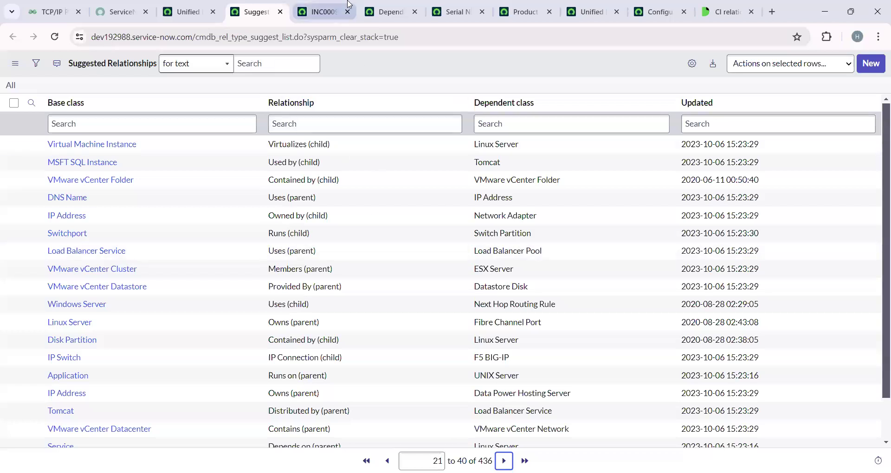
- Return to incident INC0009009 and view its form details, including the *ASSET-IBM configuration item and its dependency view option
click(326, 10)
scroll(346, 244, up, 15)
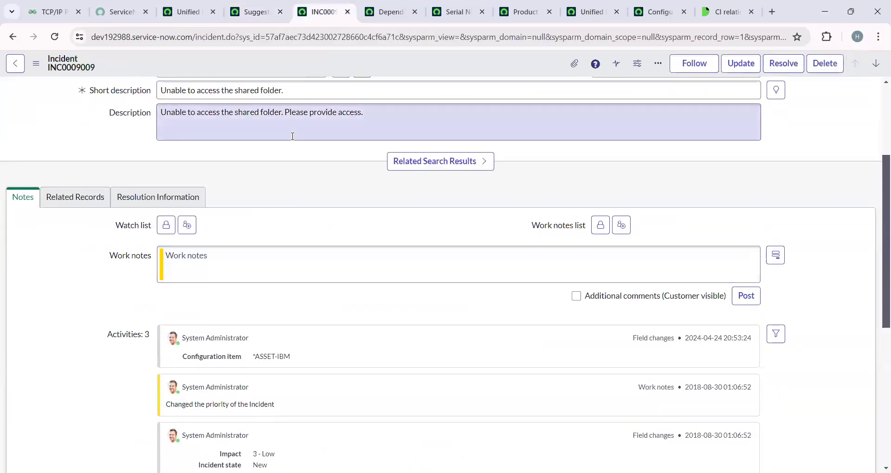
click(385, 11)
click(320, 11)
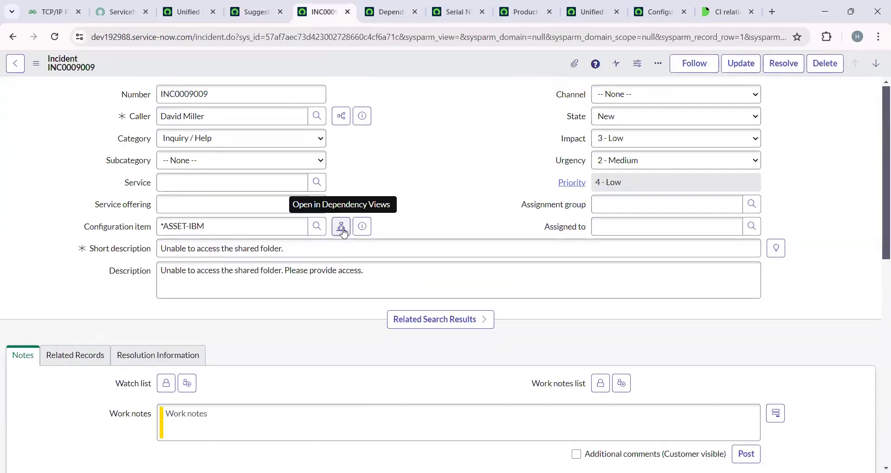
- Open the Configuration Items table list from the CI Class Manager page with cmdb_ci.LIST
click(188, 12)
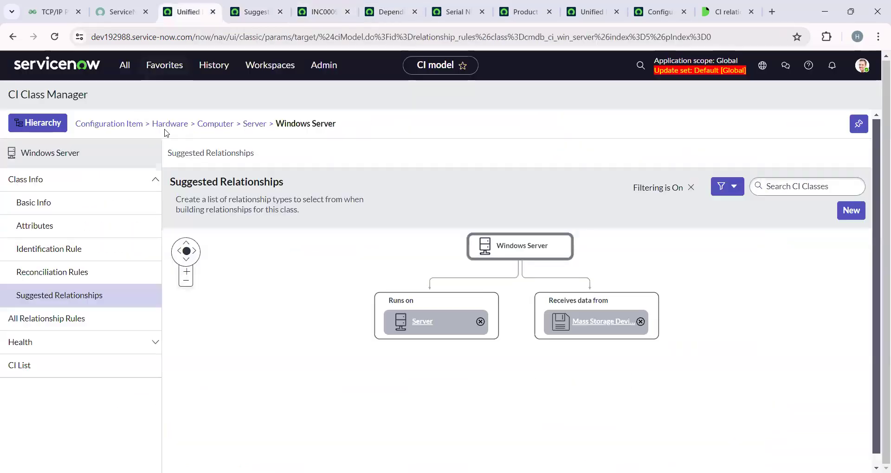
click(124, 65)
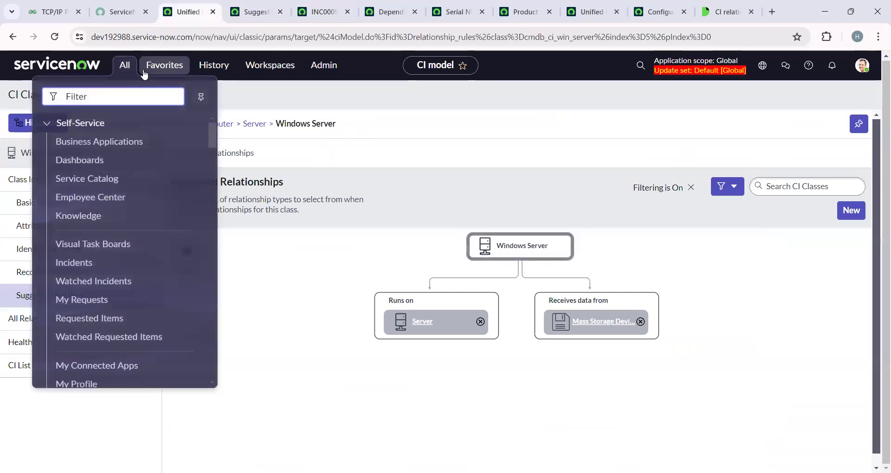
text(cmdc)
key(BackSpace)
text(b)
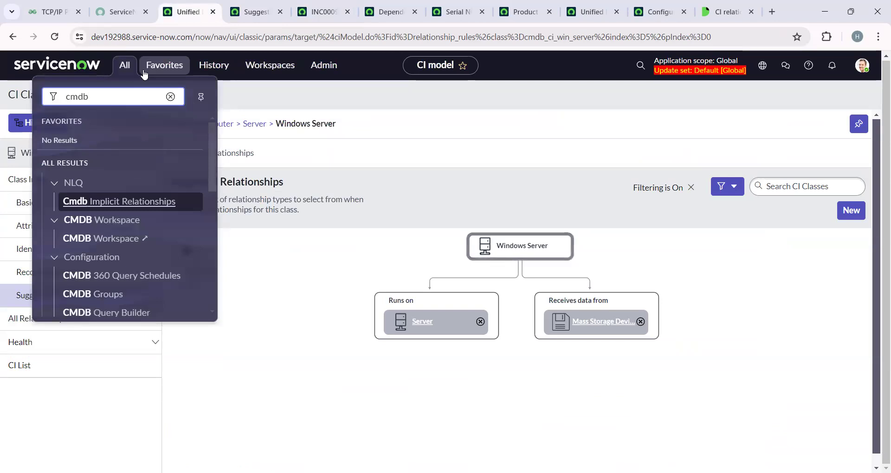
text(_ci.)
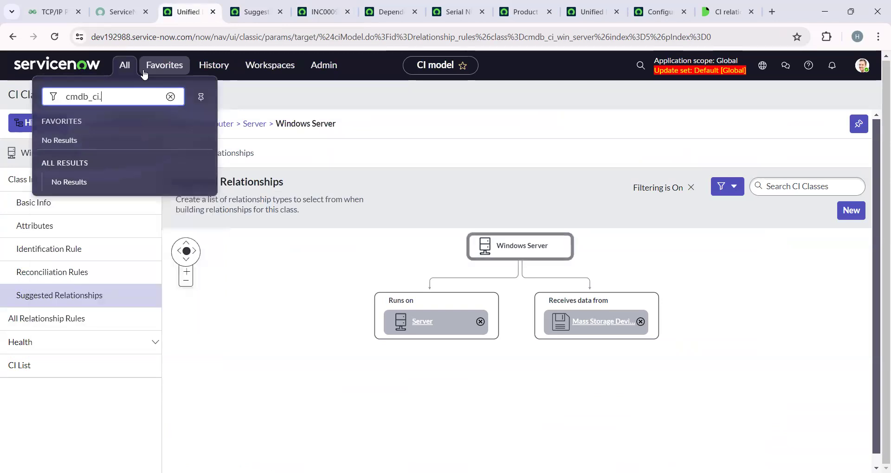
text(LIST)
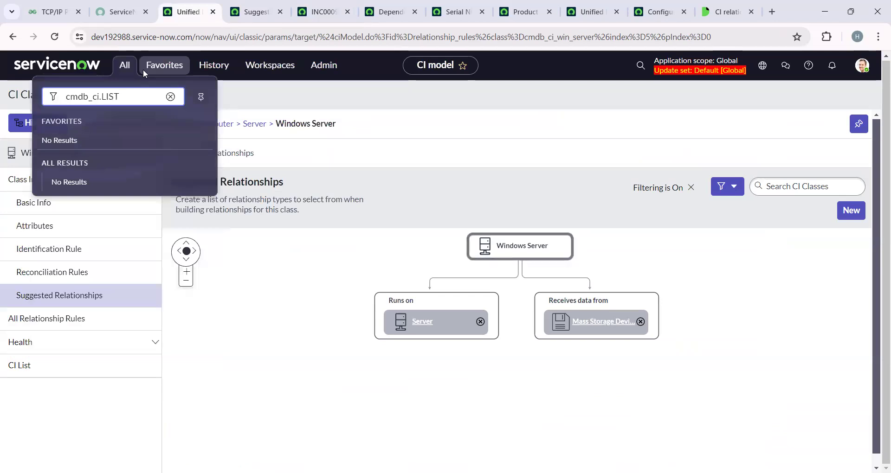
key(Return)
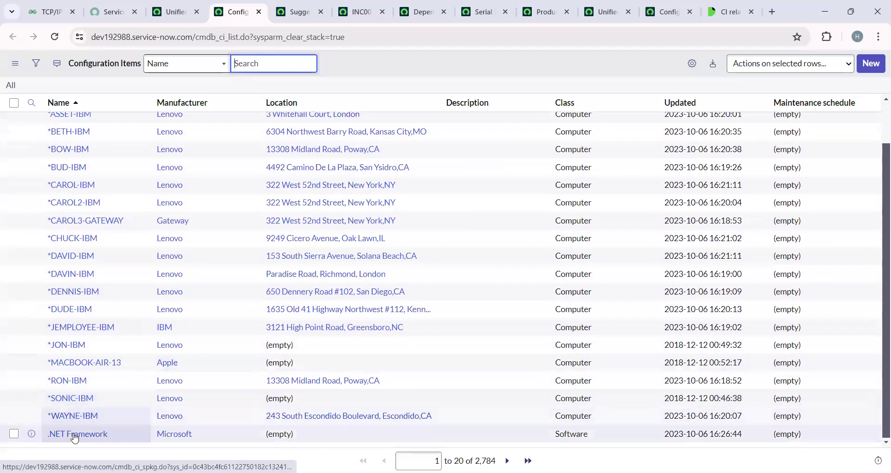
- Browse the Configuration Items list from the first page through the page starting at record 61
scroll(77, 351, up, 3)
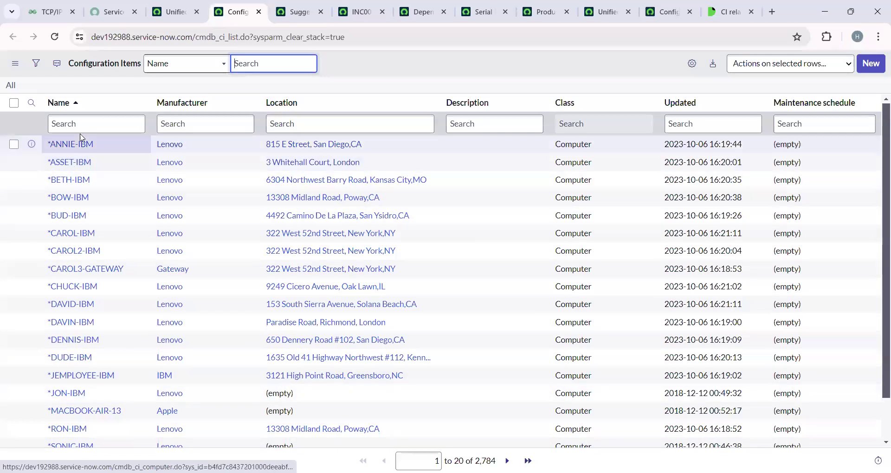
scroll(162, 427, down, 2)
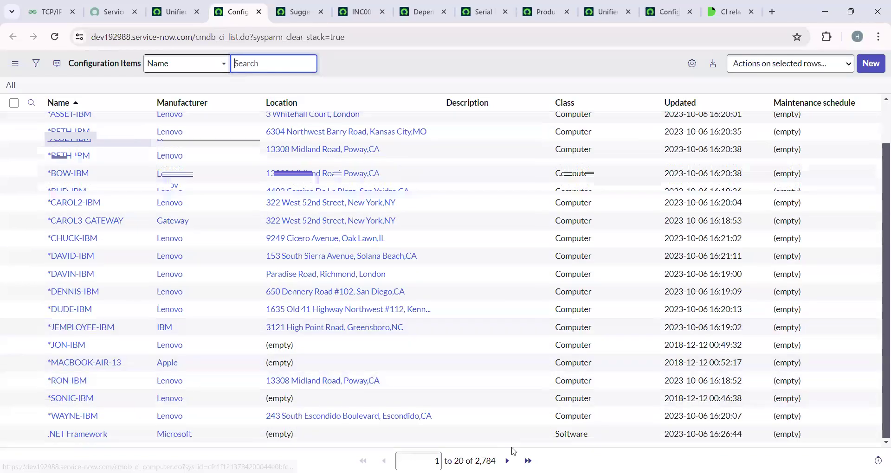
click(507, 461)
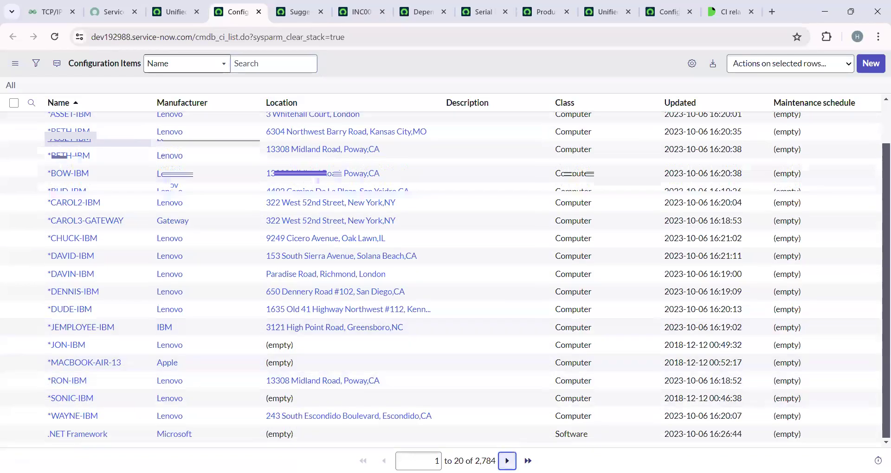
scroll(40, 228, down, 2)
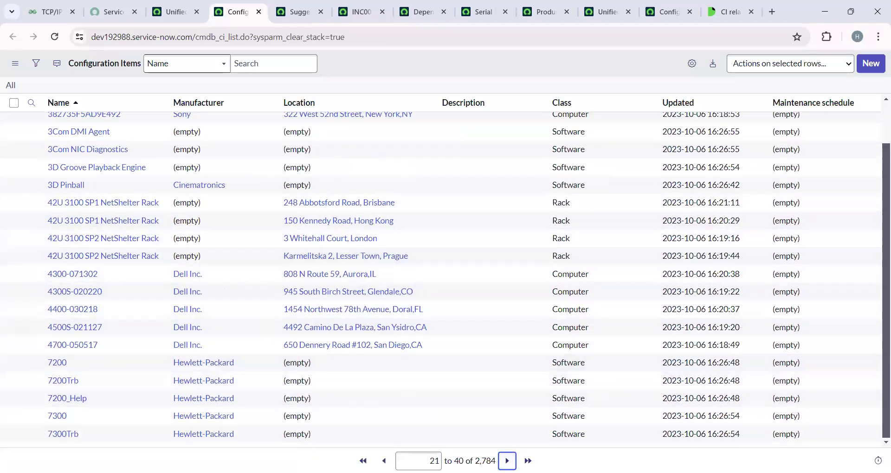
key(Return)
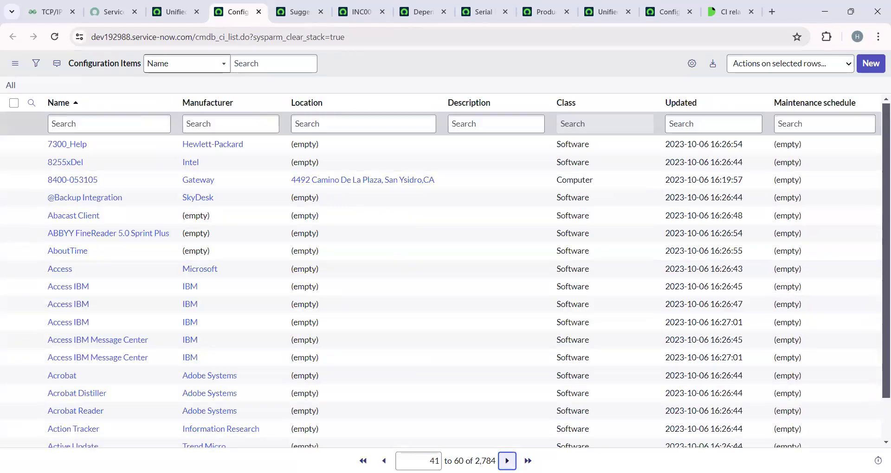
key(Return)
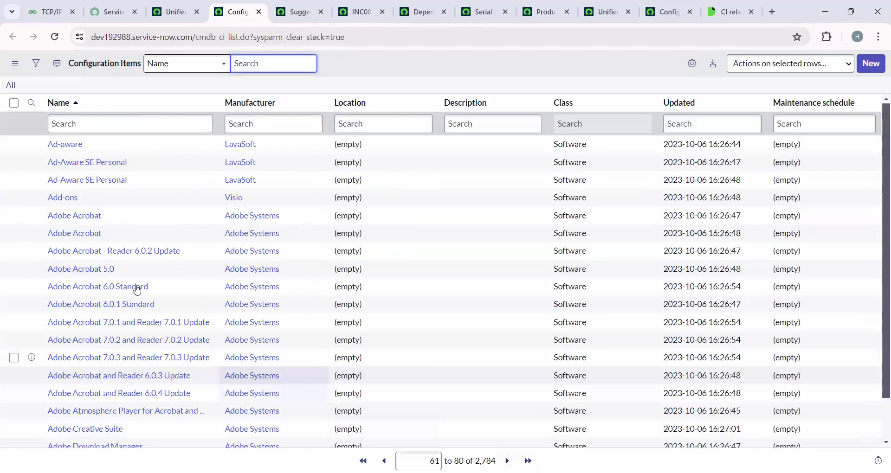
- Open the Adobe Acrobat 5.0 software record, review its Installed on list, and go back to the Configuration Items list
click(82, 219)
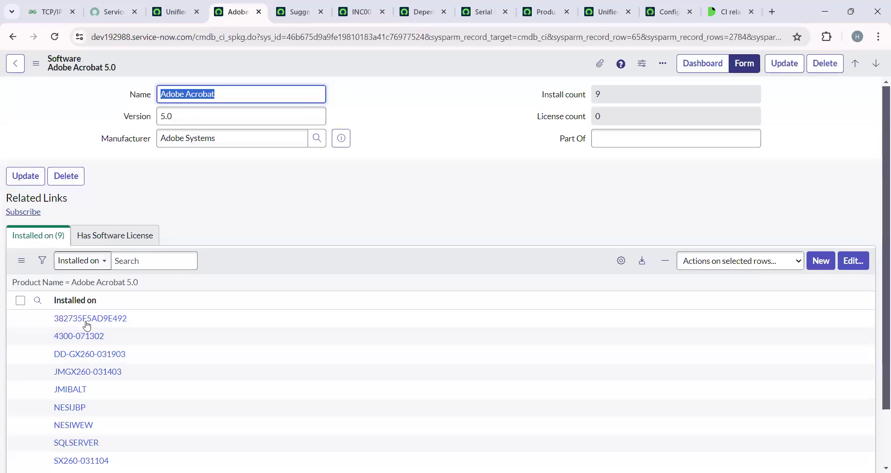
scroll(88, 326, down, 2)
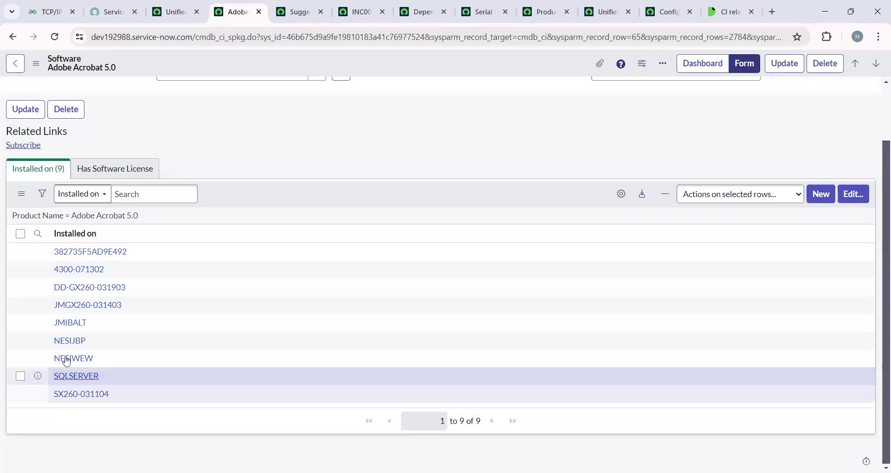
click(5, 31)
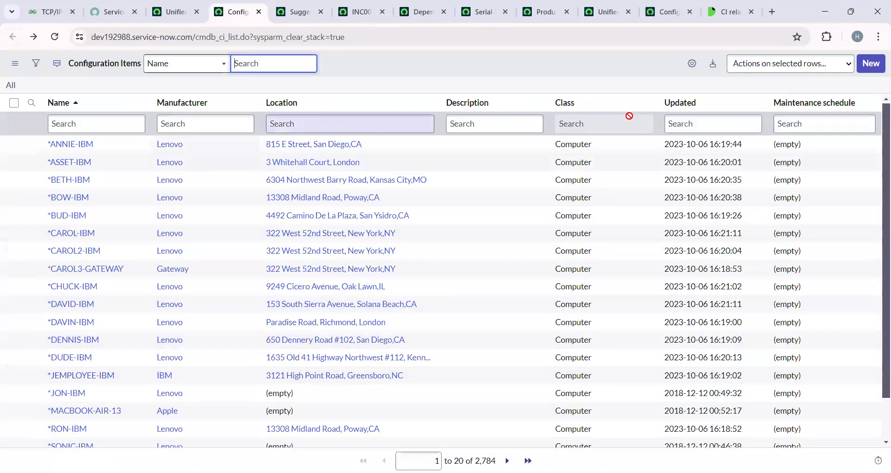
- Group the configuration items by class and expand the Service class group
click(645, 102)
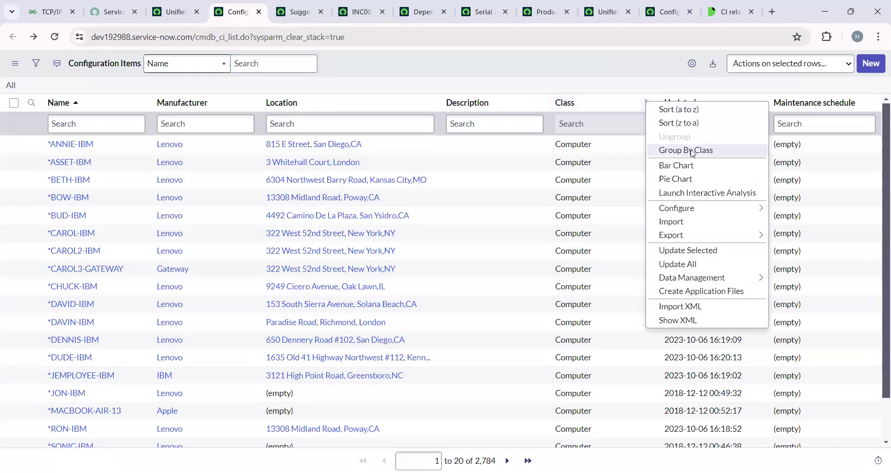
click(693, 150)
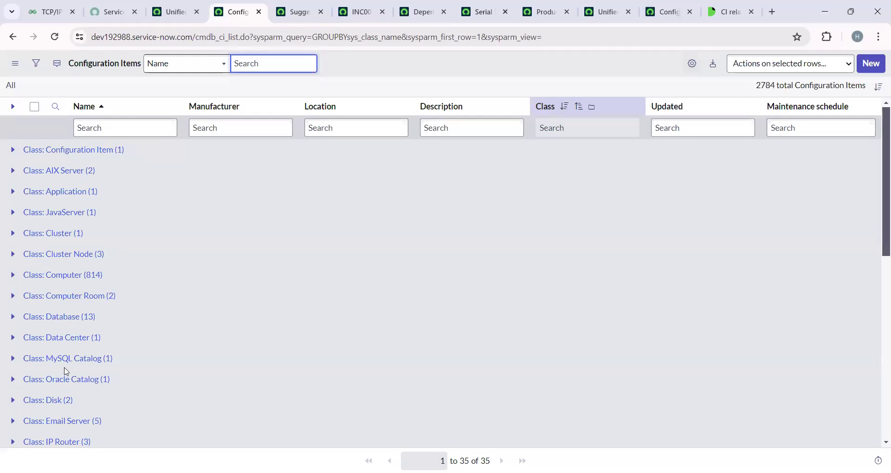
scroll(66, 372, down, 8)
click(16, 307)
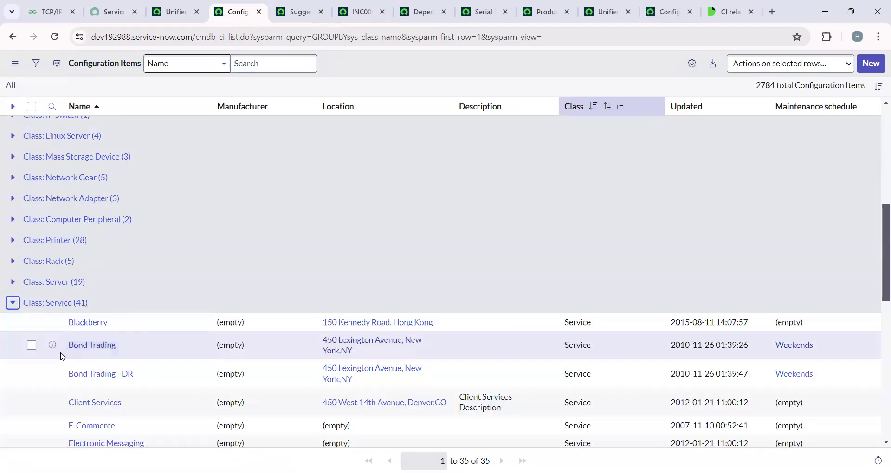
- Open the Blackberry service record from the Service group in a separate browser tab
right_click(52, 323)
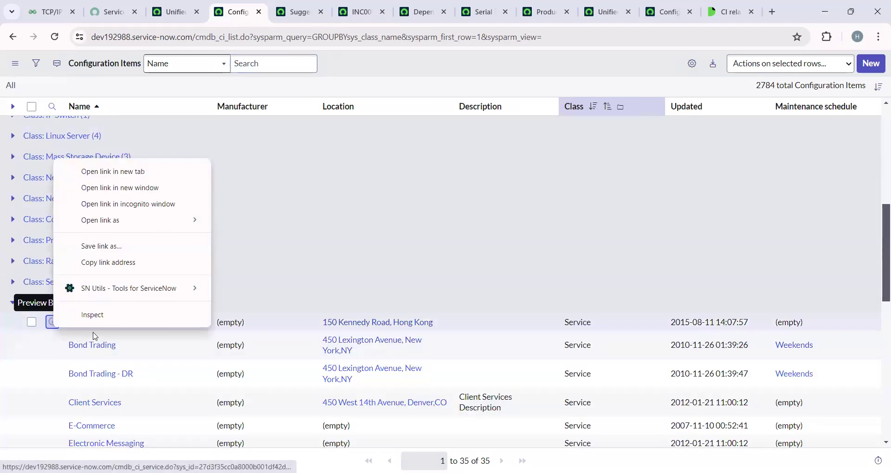
click(140, 172)
click(286, 5)
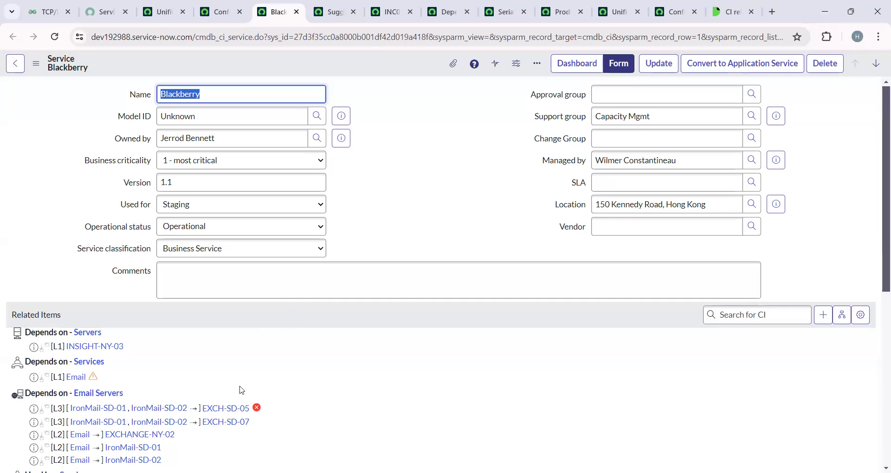
- Open the Blackberry service's dependency map and compare its relationships with the Related Items on the service record
click(842, 315)
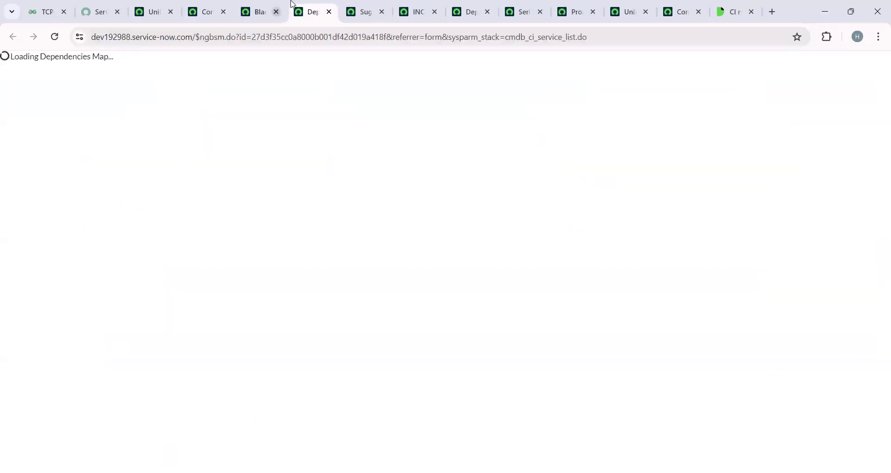
click(257, 11)
scroll(124, 378, down, 1)
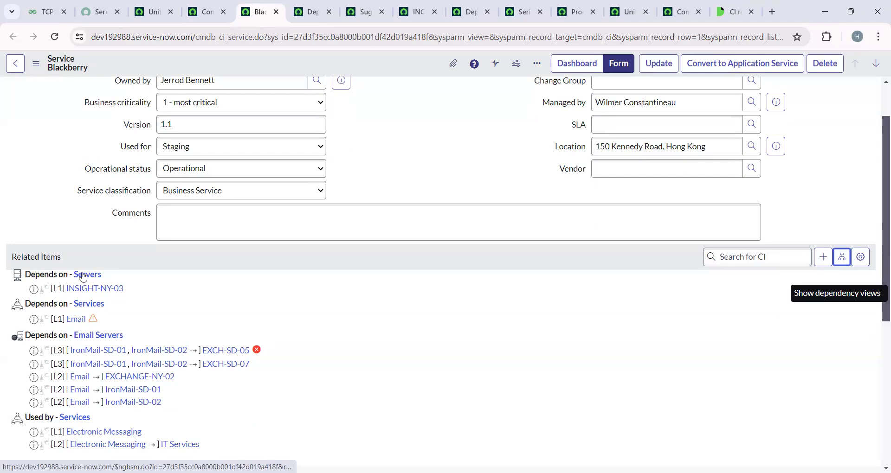
scroll(79, 317, down, 2)
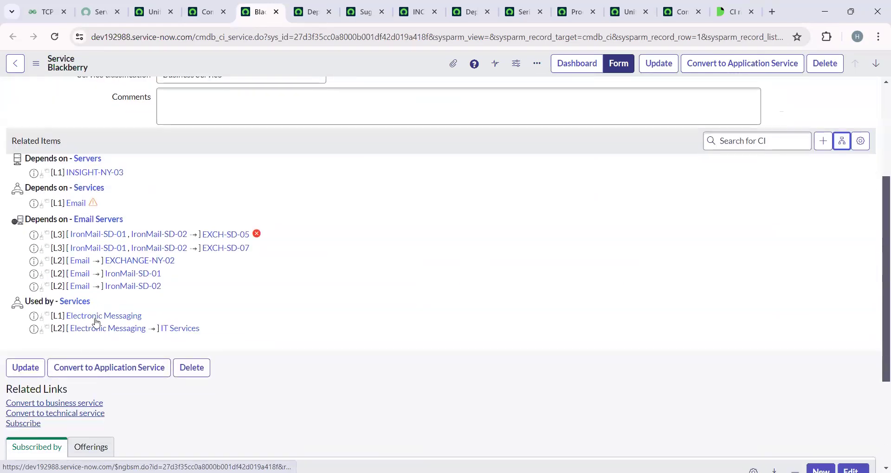
click(309, 11)
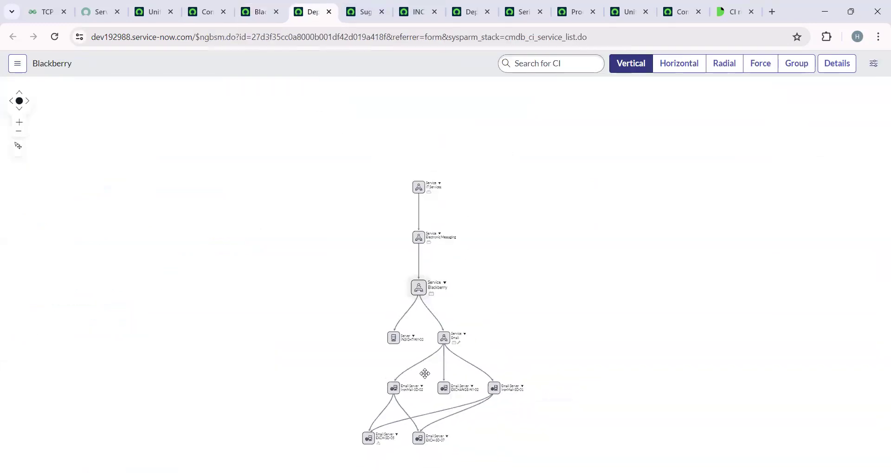
scroll(425, 371, up, 3)
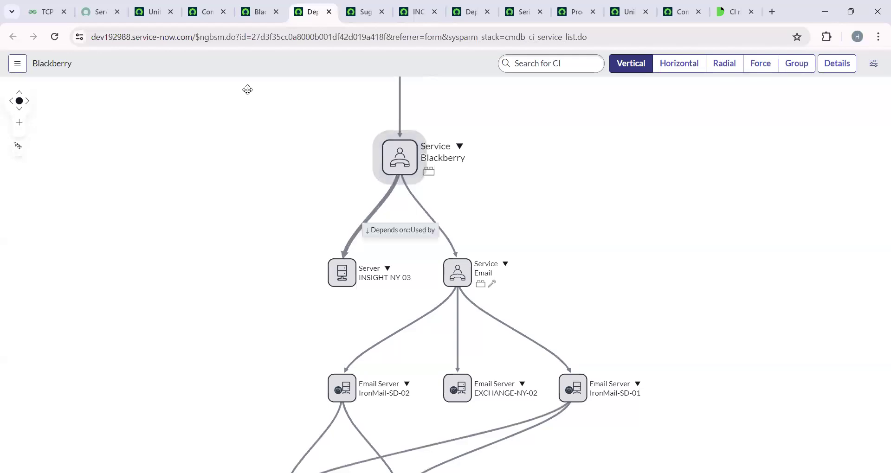
- Look through the open ServiceNow pages and go to the Suggested Relationships list
click(153, 12)
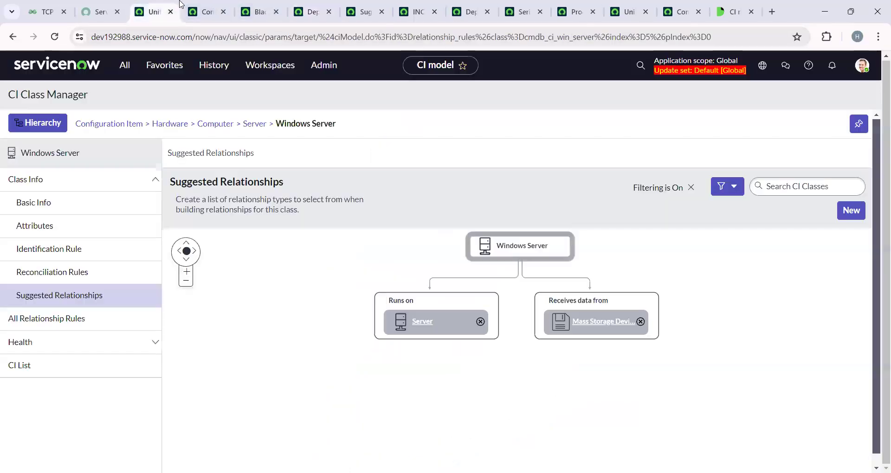
click(204, 12)
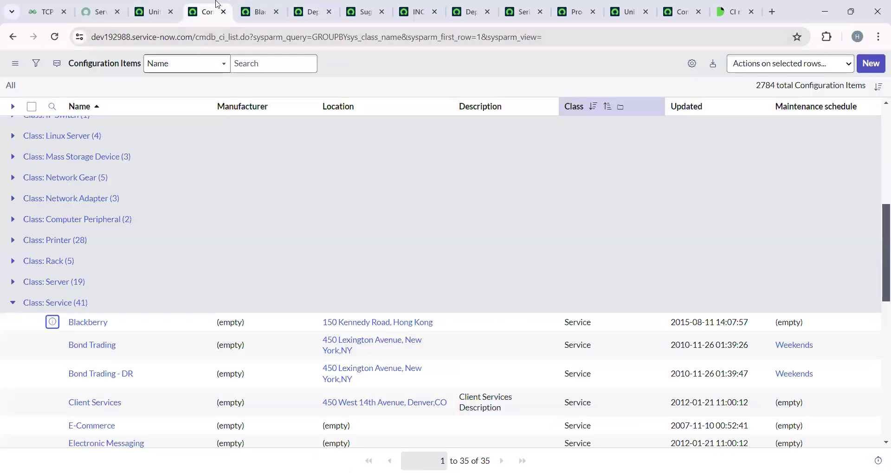
click(153, 11)
click(252, 5)
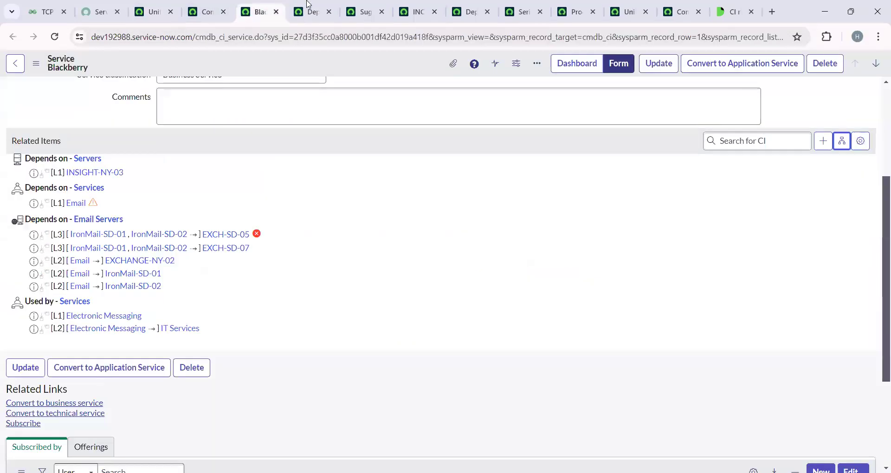
click(309, 7)
click(367, 6)
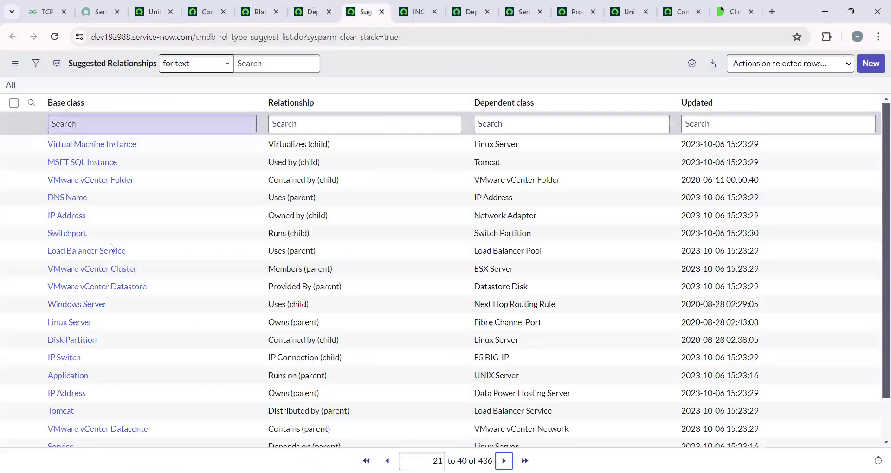
- Try to filter the suggested relationships by the base class "server"
click(157, 123)
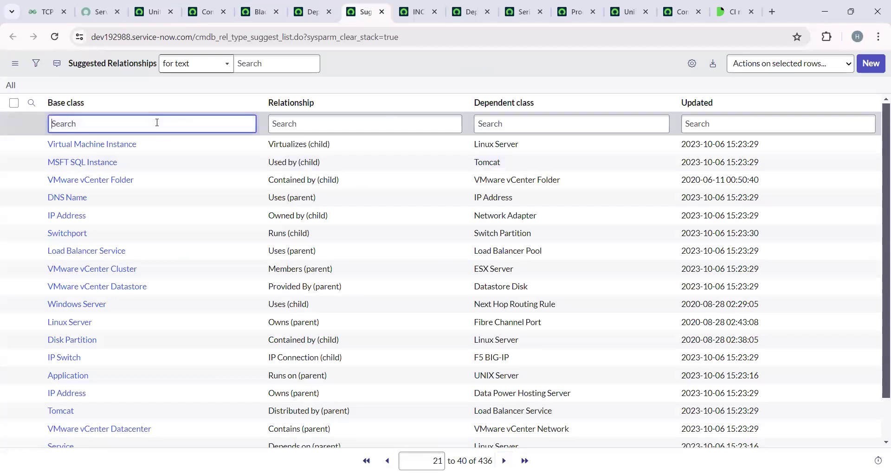
text(server)
key(Return)
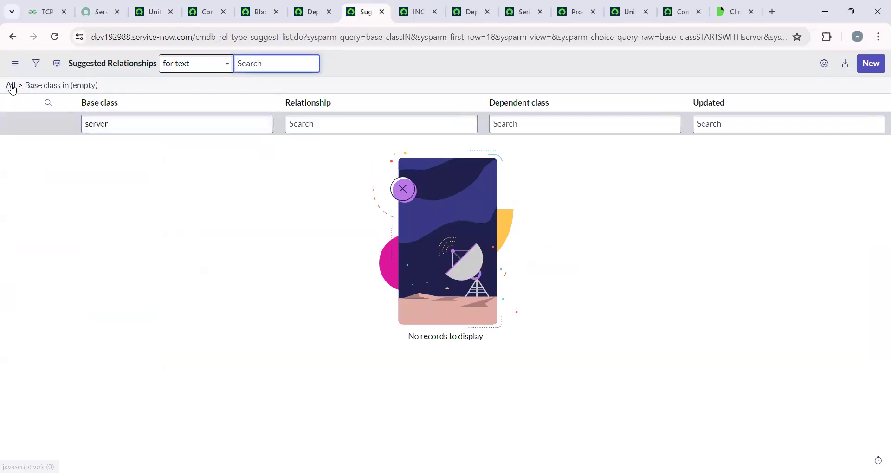
- Clear the base class filter and show only suggested relationships whose dependent class is Server
click(11, 87)
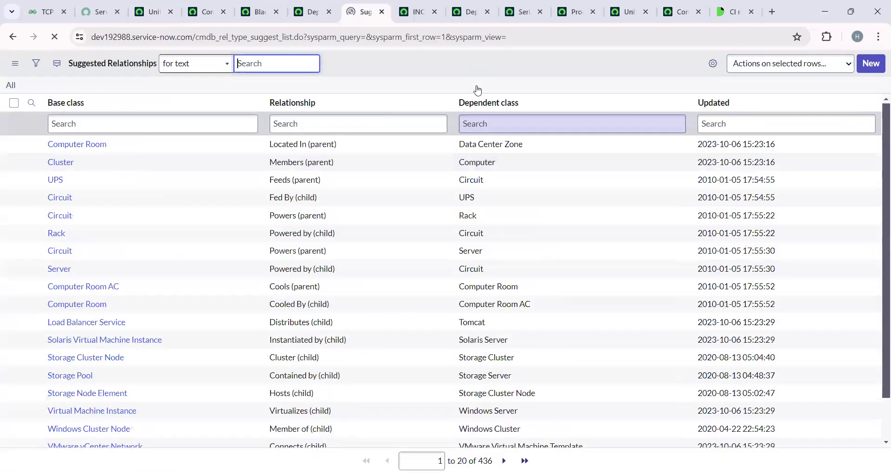
right_click(505, 251)
click(520, 256)
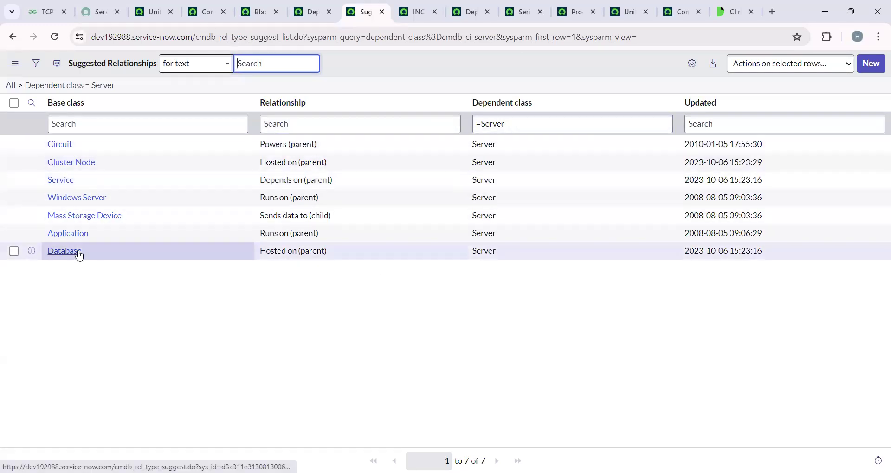
- Return to the Blackberry dependency map and rerun its layout from the Blackberry service node
click(264, 4)
click(308, 12)
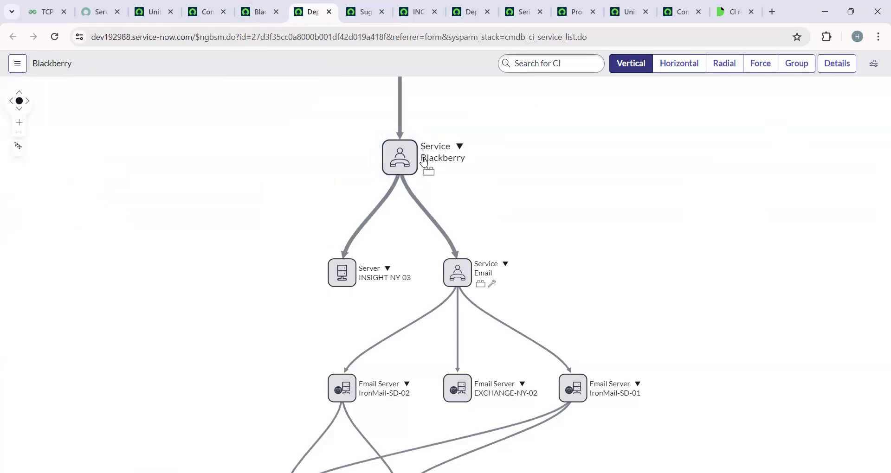
right_click(441, 160)
click(415, 164)
right_click(430, 162)
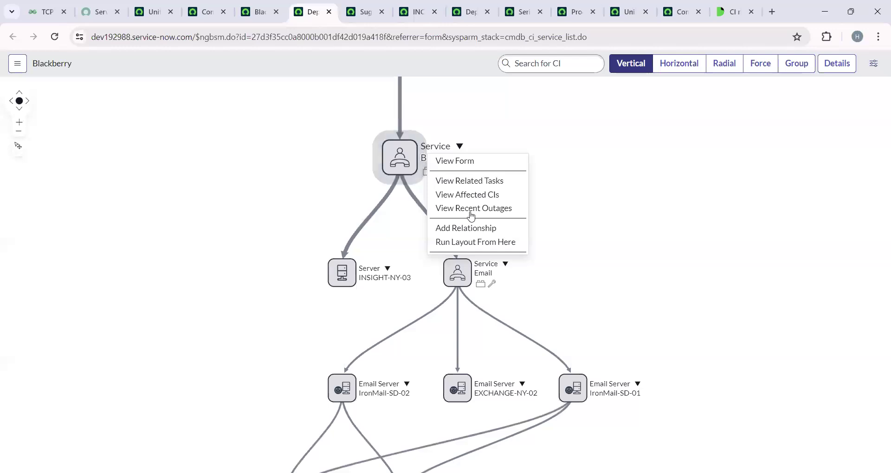
click(466, 243)
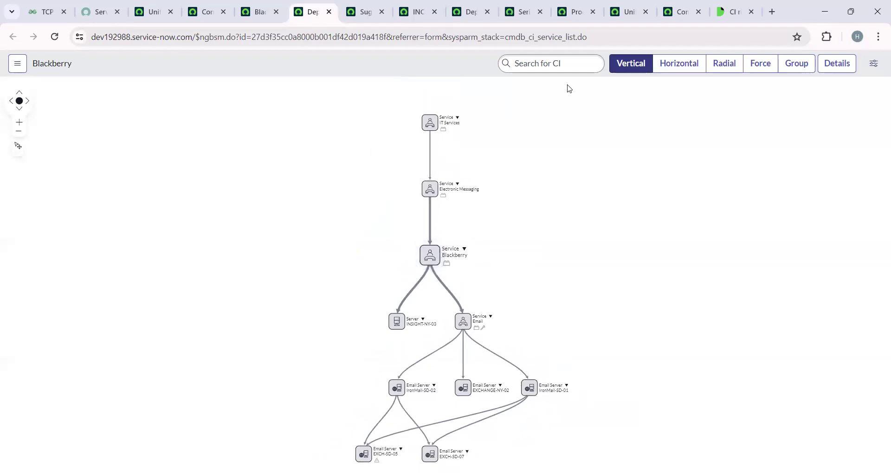
- Preview the Blackberry map in the Horizontal and Radial layouts, and return it to Vertical
click(698, 70)
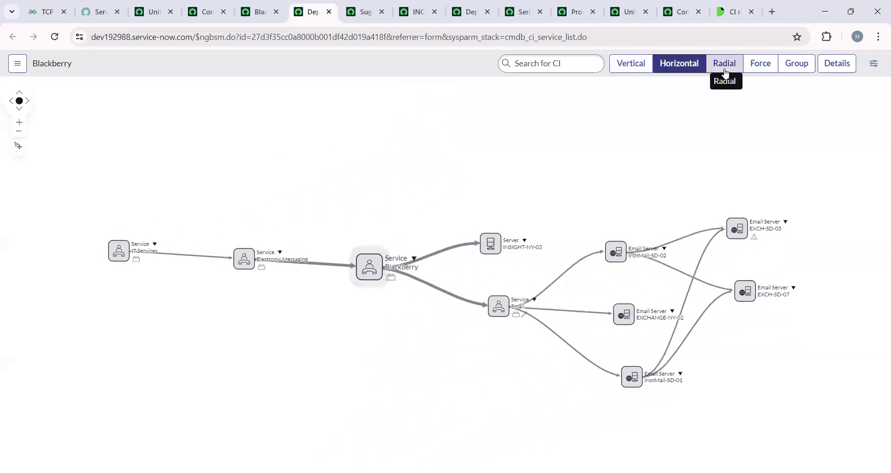
click(724, 65)
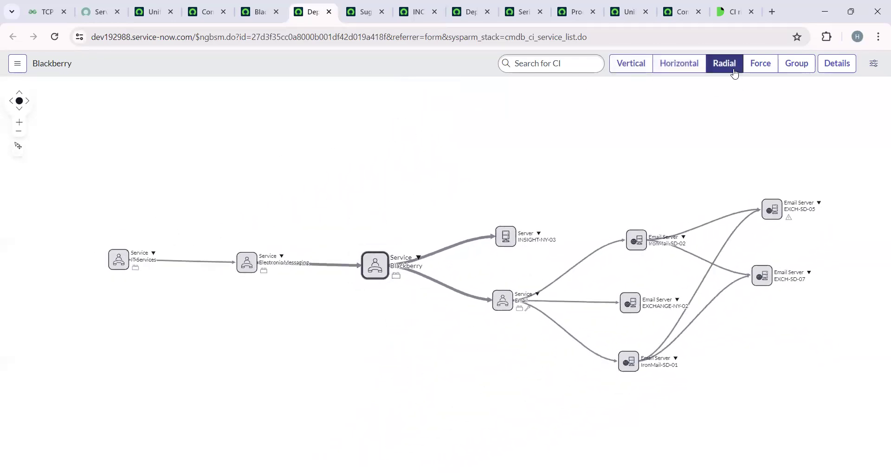
click(625, 68)
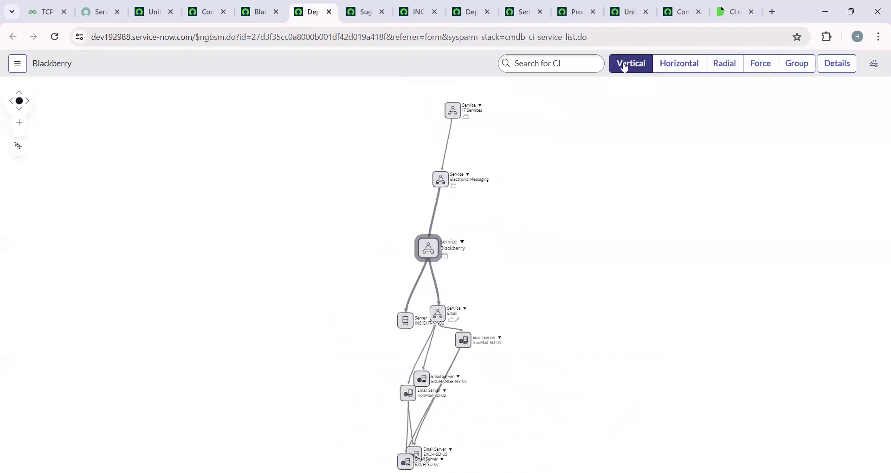
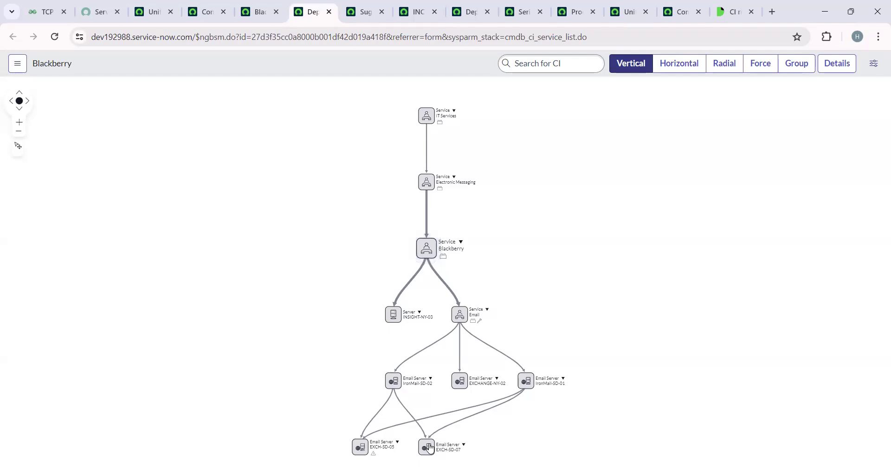
- Display the Blackberry map in the Horizontal layout and open its details to check related incidents and problems
click(692, 65)
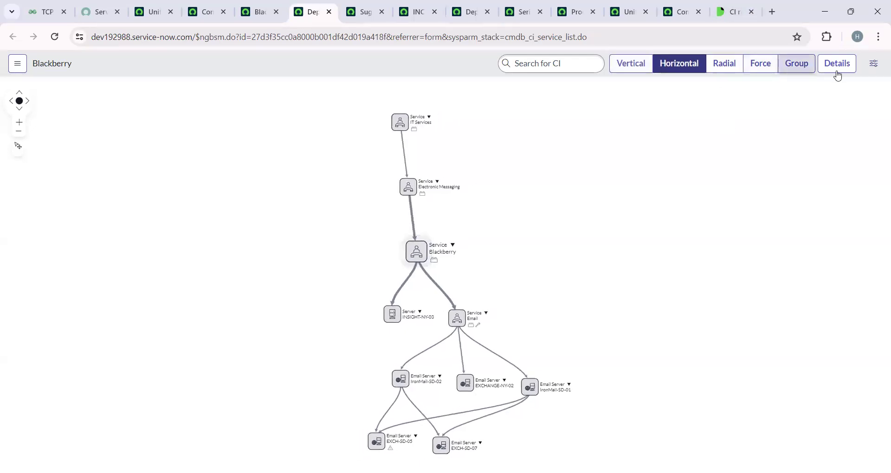
click(838, 68)
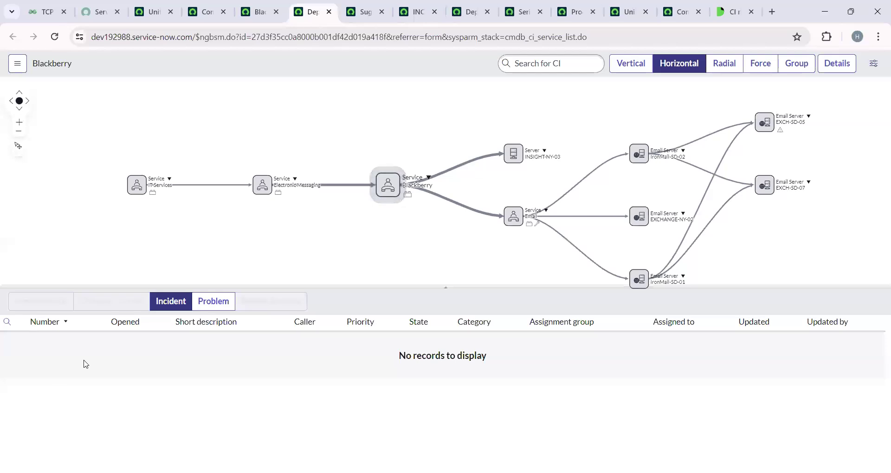
click(197, 304)
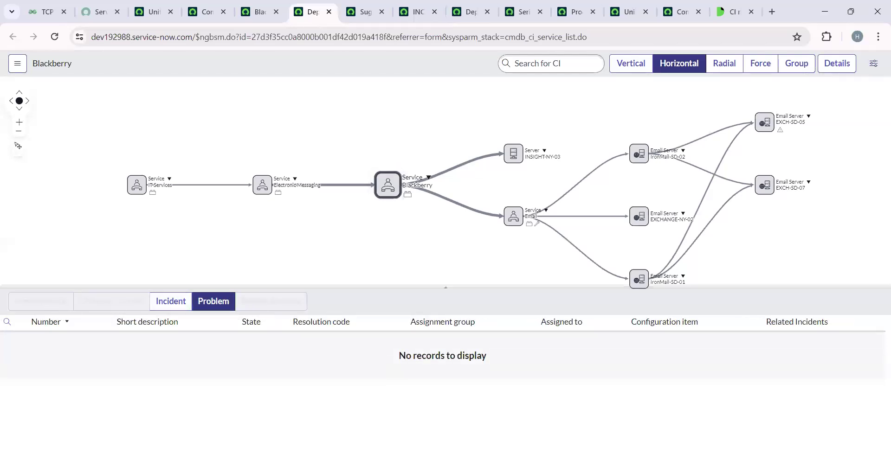
click(234, 266)
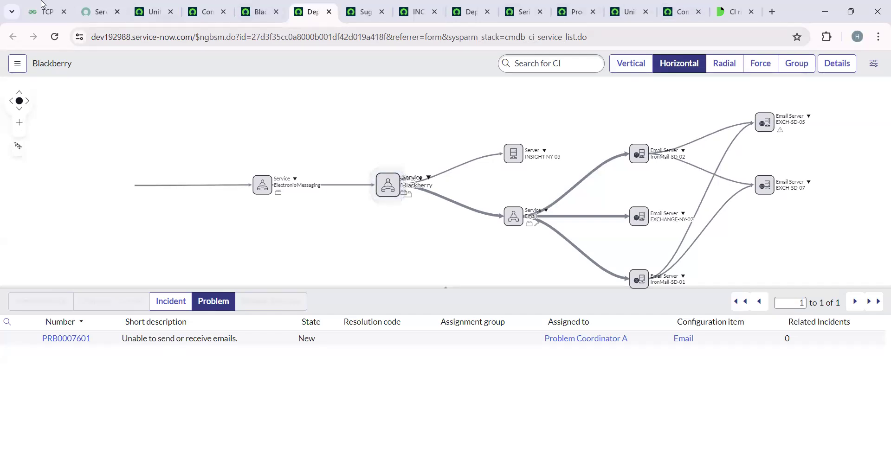
- Review all relationship rules for the Server class in CI Class Manager and expand its Health section
click(627, 11)
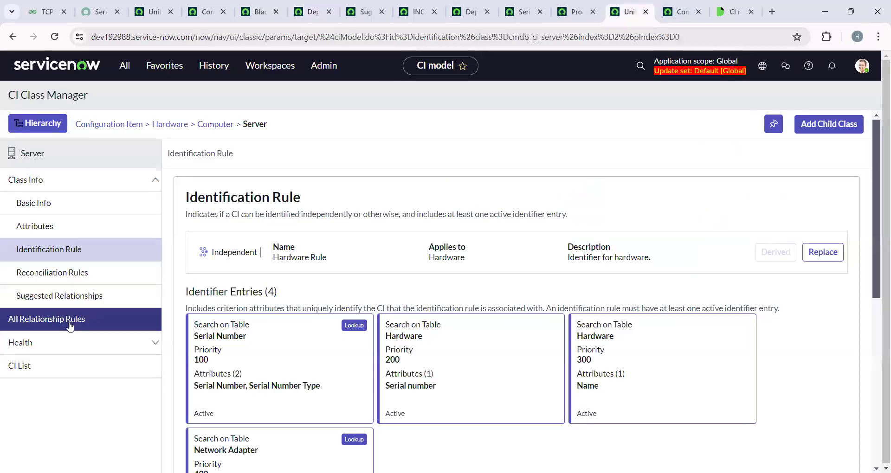
click(105, 322)
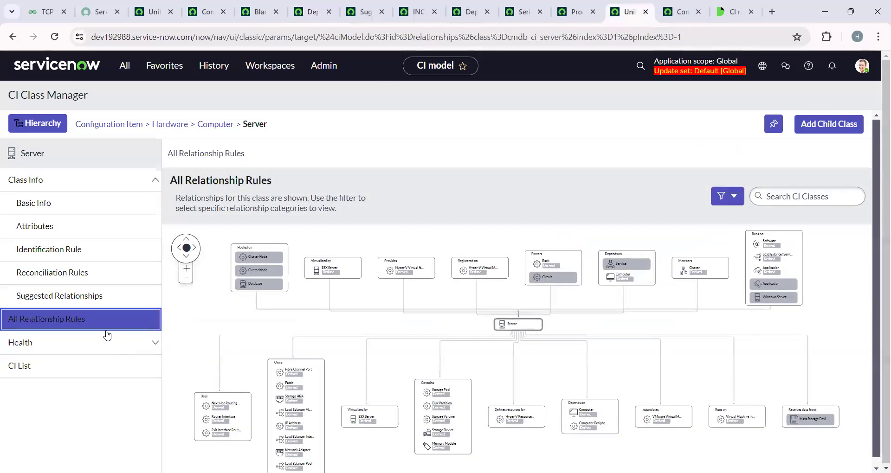
click(129, 342)
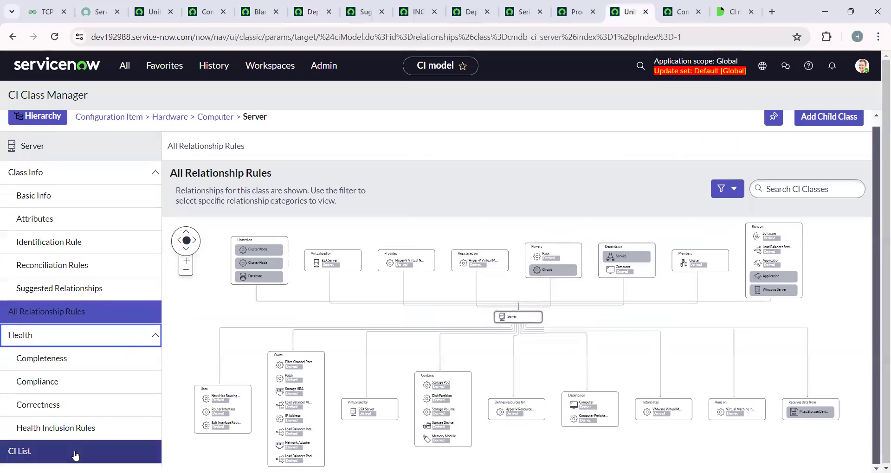
- View the Server class's CI list and Completeness scorecard, and go back to All Relationship Rules
click(74, 452)
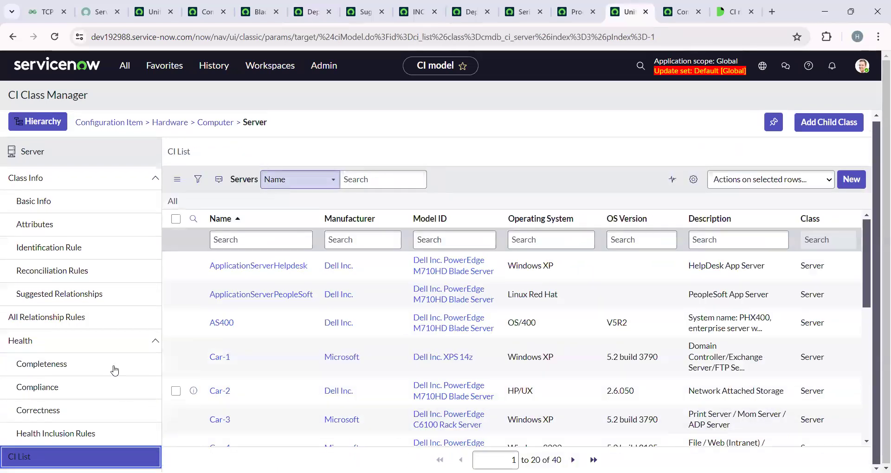
click(114, 369)
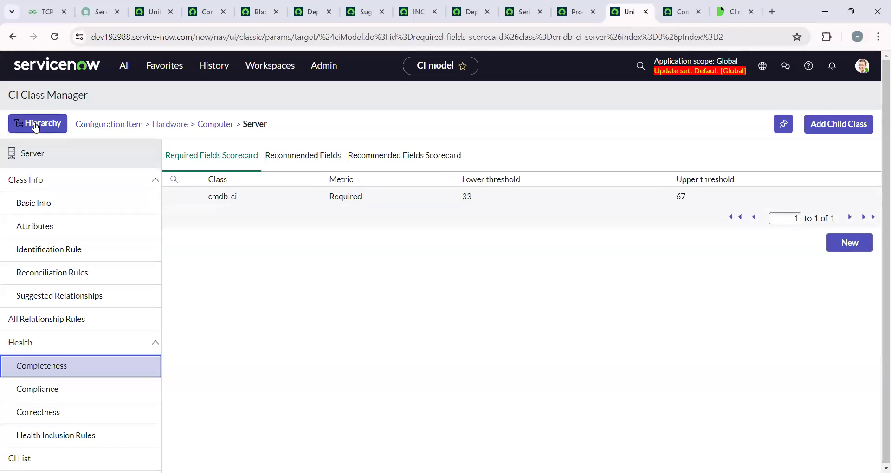
click(77, 326)
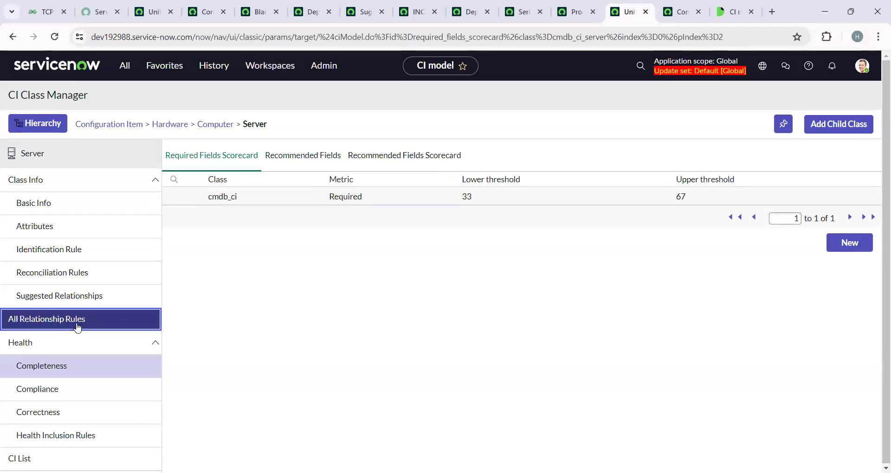